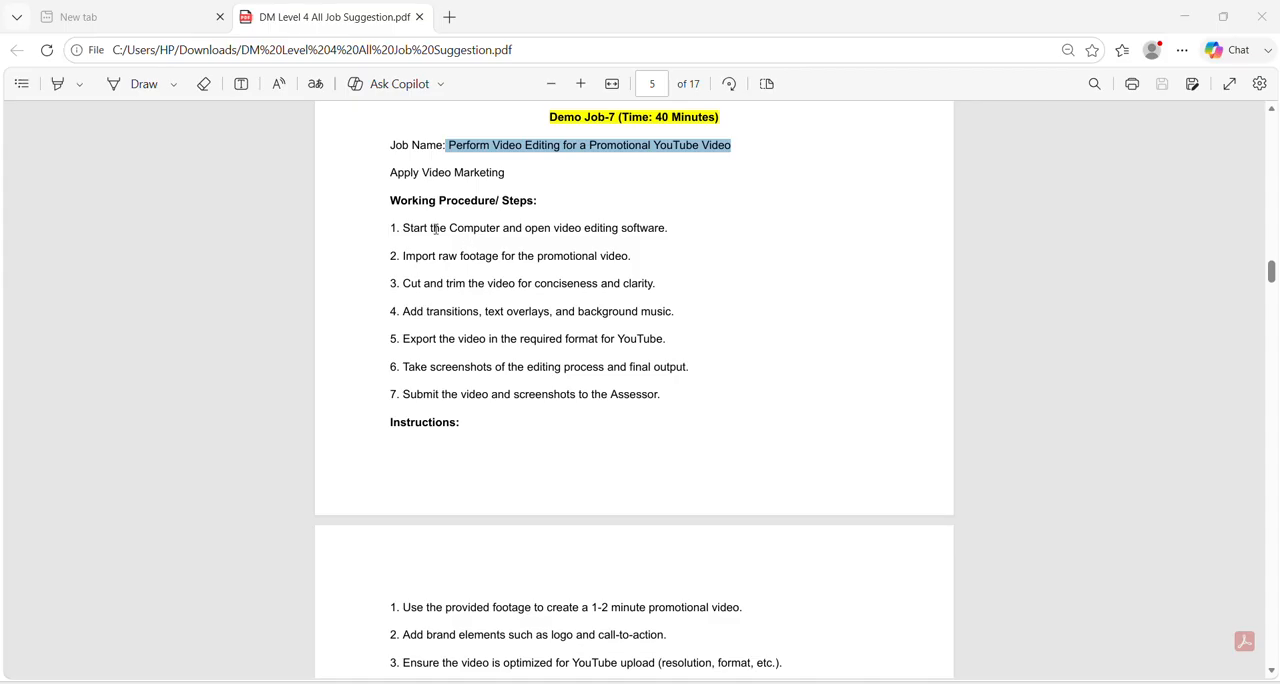
Read through the working procedure for Demo Job-7, highlighting the key text on video editing, export and screenshots.
{"action": "left_click_drag", "start_coordinate": [448, 229], "coordinate": [660, 238]}
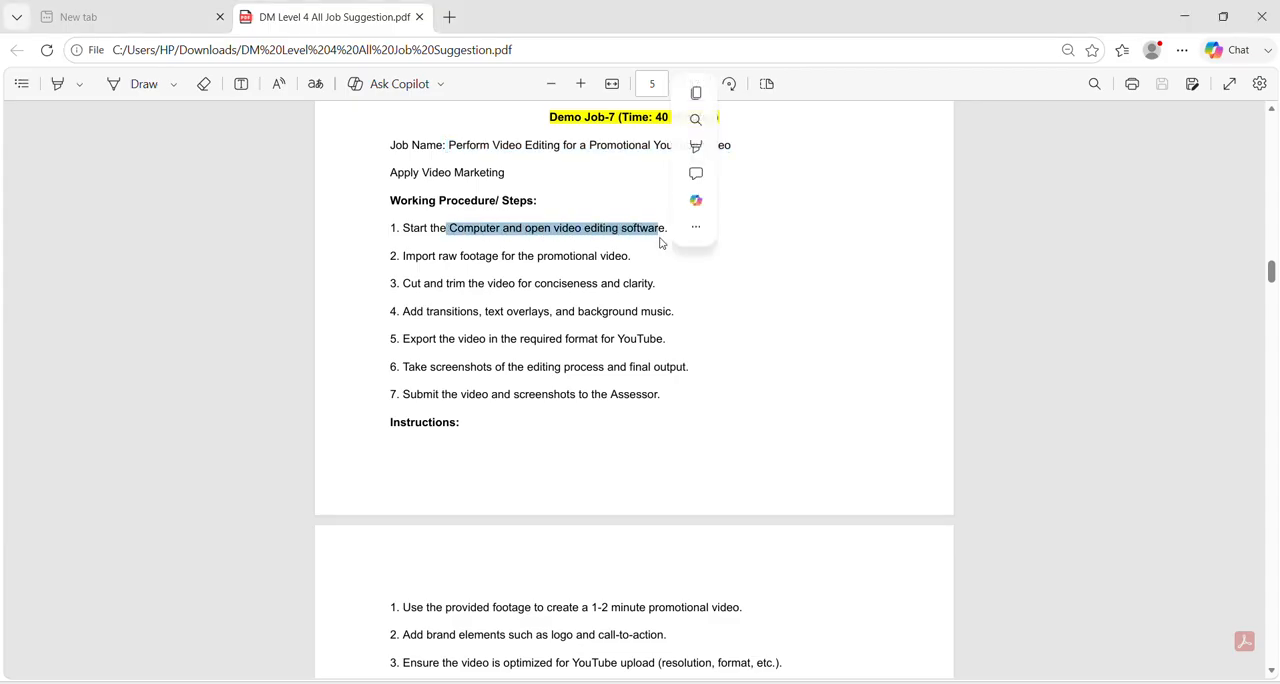
{"action": "left_click_drag", "start_coordinate": [401, 255], "coordinate": [658, 254]}
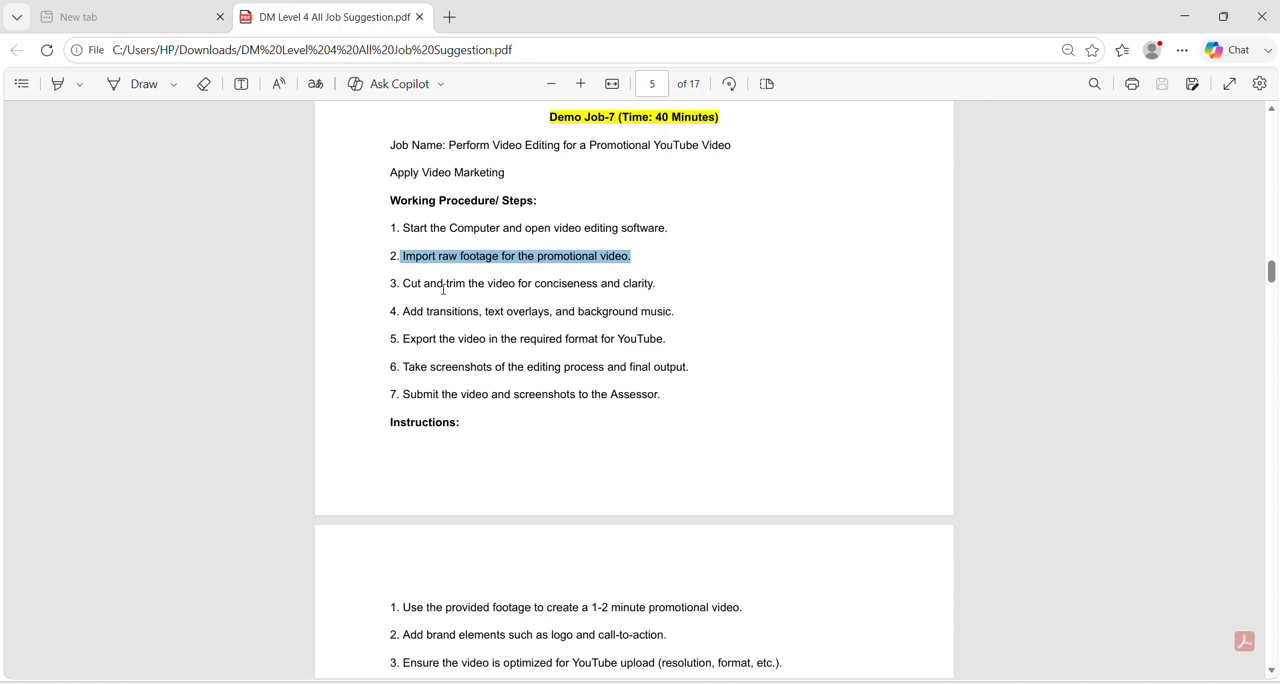
{"action": "left_click_drag", "start_coordinate": [403, 283], "coordinate": [481, 284]}
{"action": "left_click_drag", "start_coordinate": [403, 311], "coordinate": [660, 311]}
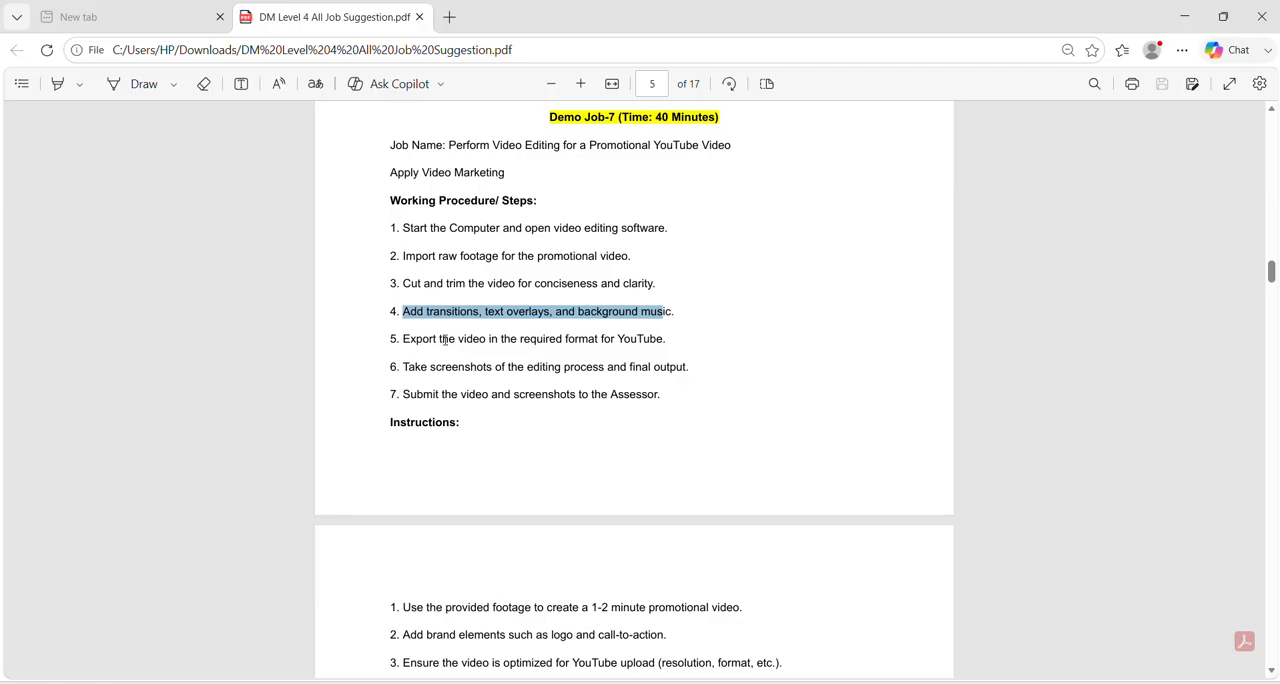
{"action": "left_click_drag", "start_coordinate": [521, 339], "coordinate": [620, 343]}
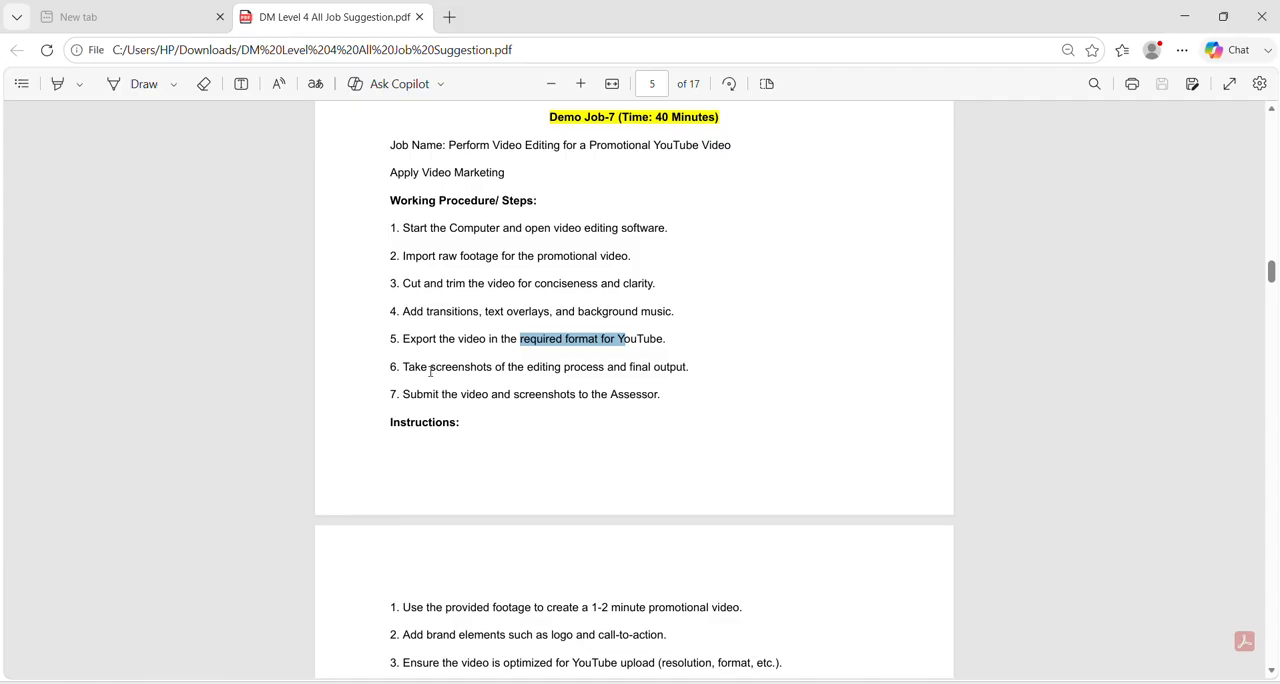
{"action": "left_click_drag", "start_coordinate": [430, 370], "coordinate": [606, 370]}
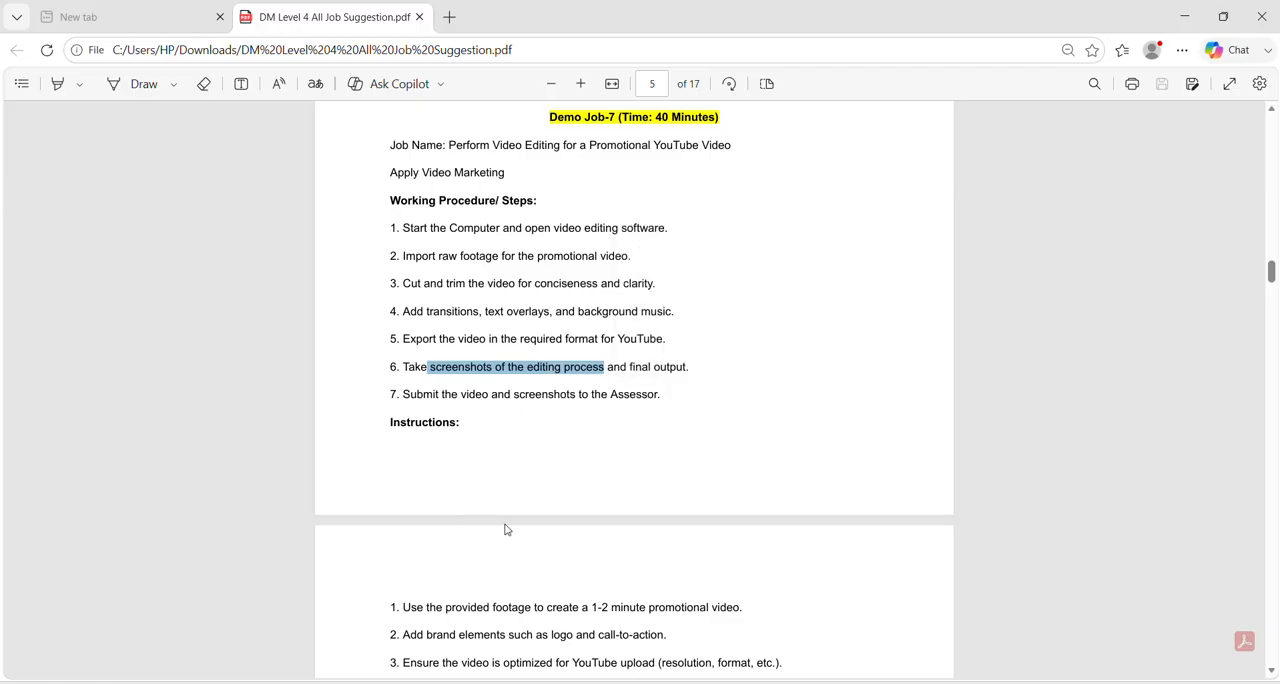
Read the Demo Job-7 instructions on footage, brand elements and YouTube optimization, plus the list of tools.
{"action": "scroll", "coordinate": [505, 530], "scroll_direction": "down", "scroll_amount": 1}
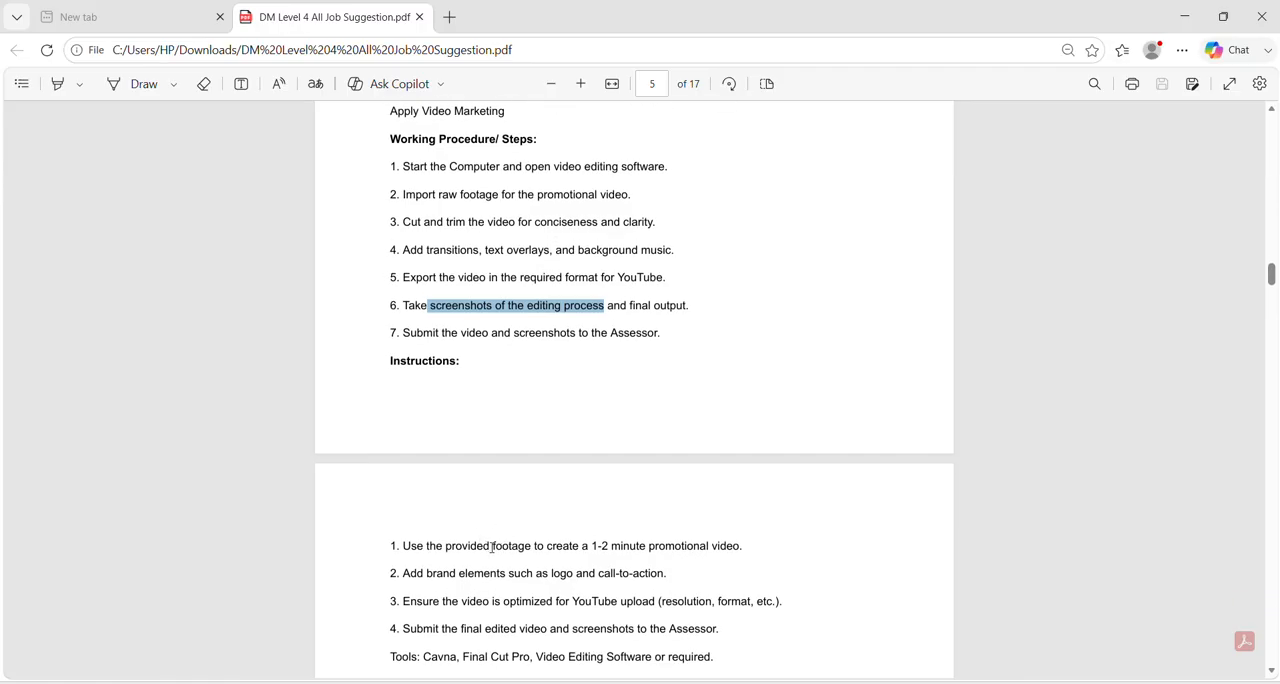
{"action": "left_click_drag", "start_coordinate": [492, 547], "coordinate": [677, 548]}
{"action": "left_click", "coordinate": [427, 579]}
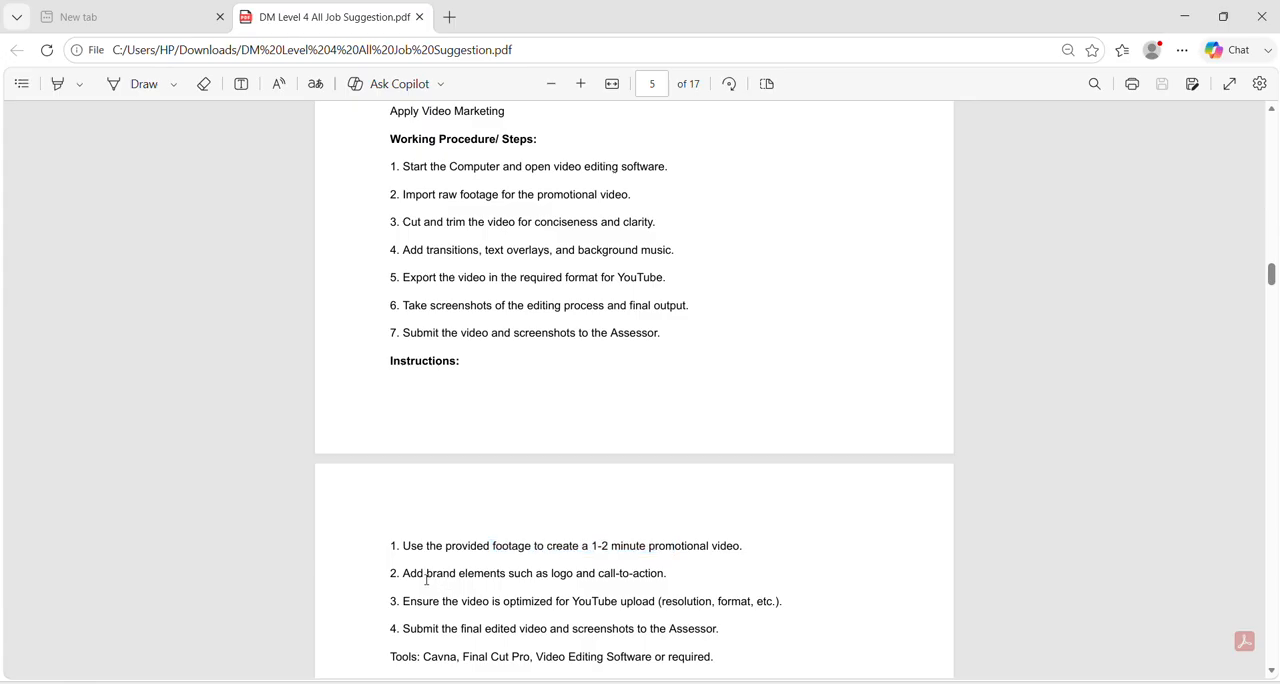
{"action": "left_click_drag", "start_coordinate": [427, 579], "coordinate": [630, 580]}
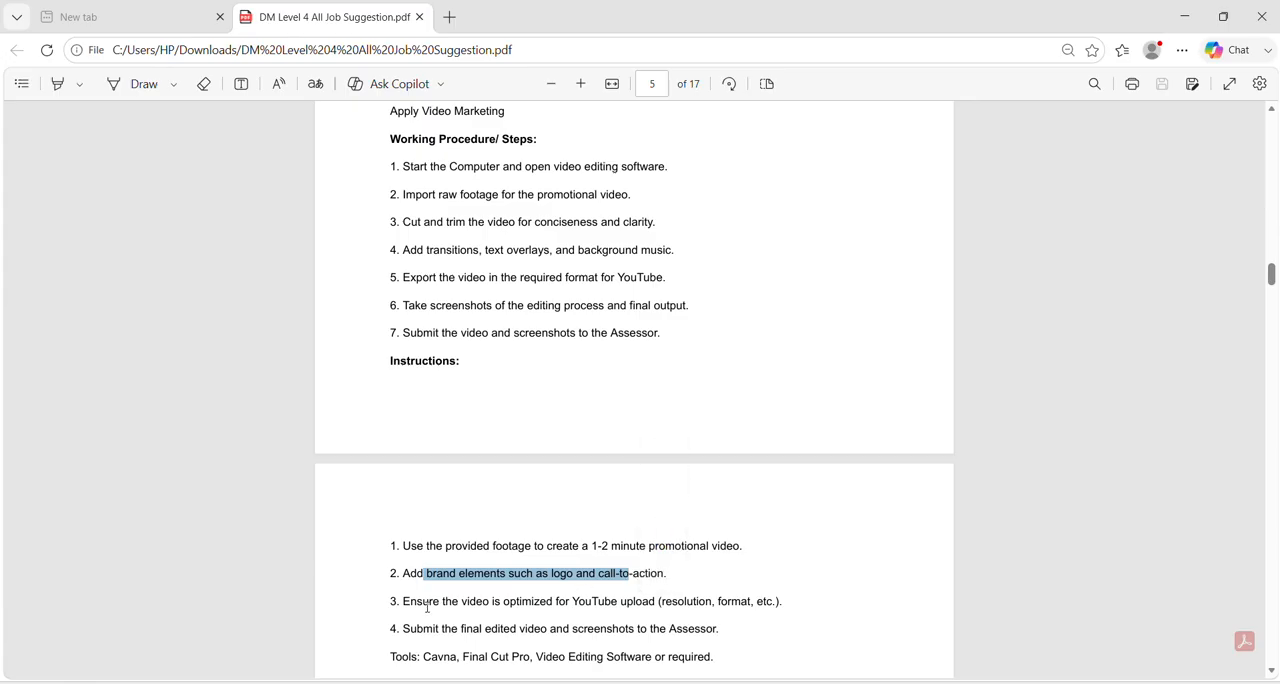
{"action": "left_click_drag", "start_coordinate": [430, 603], "coordinate": [617, 603]}
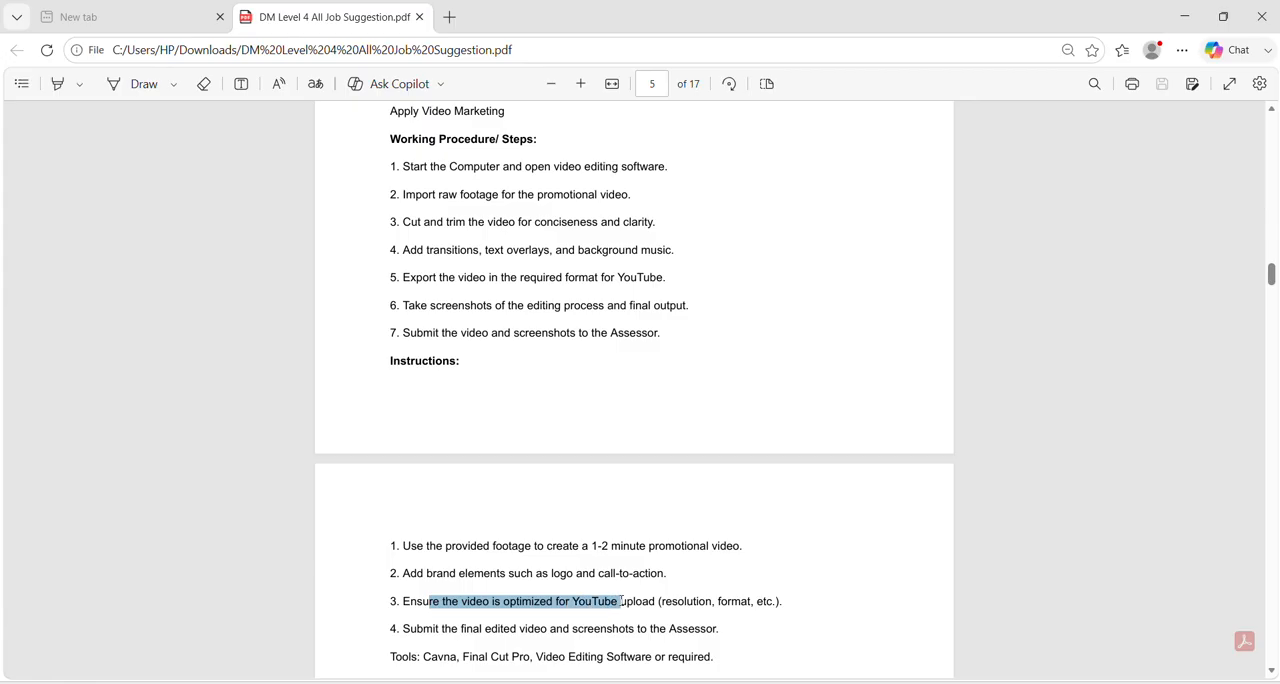
{"action": "left_click_drag", "start_coordinate": [621, 603], "coordinate": [745, 603]}
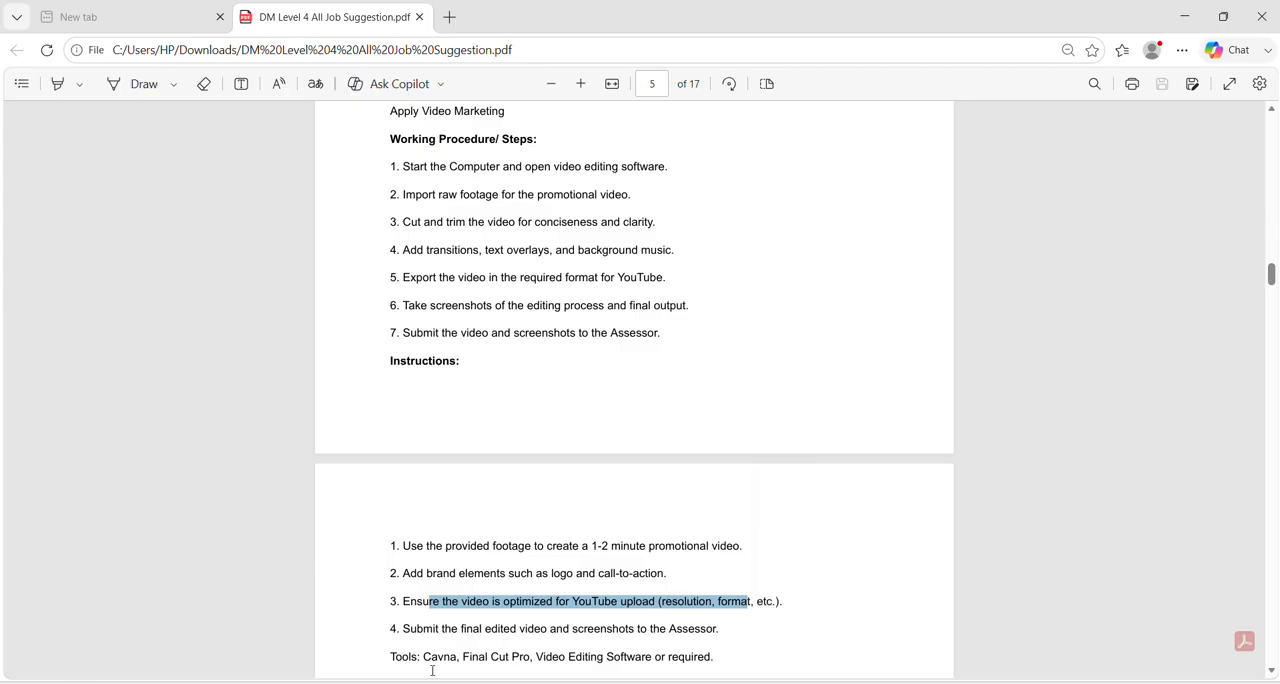
{"action": "left_click_drag", "start_coordinate": [424, 661], "coordinate": [675, 651]}
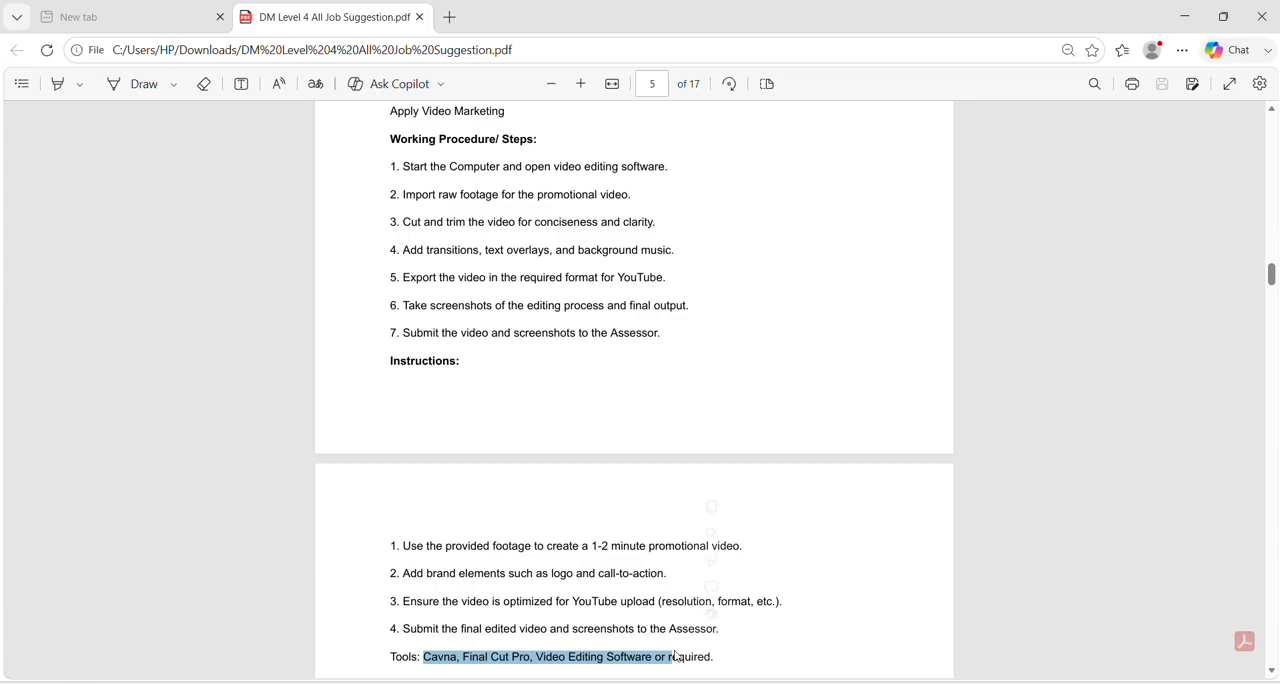
{"action": "left_click", "coordinate": [541, 615]}
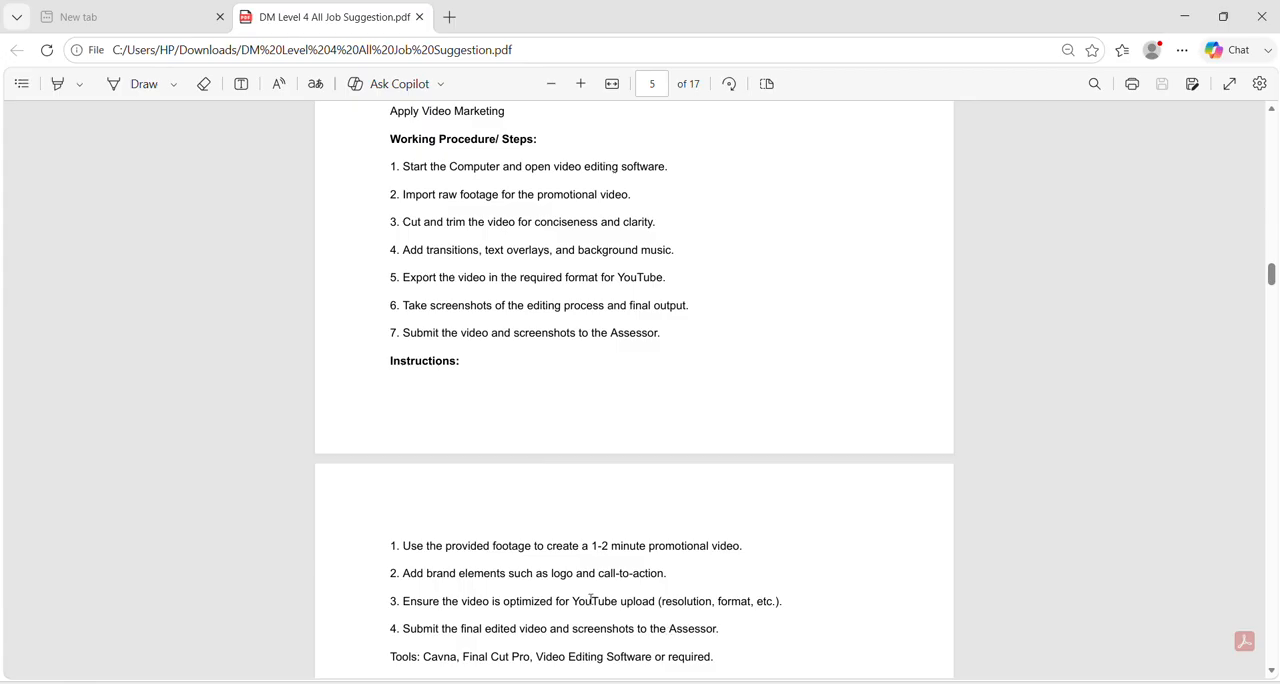
Switch to Canva and search the templates for "youtube promotional sponsore product vedio".
{"action": "left_click", "coordinate": [677, 683]}
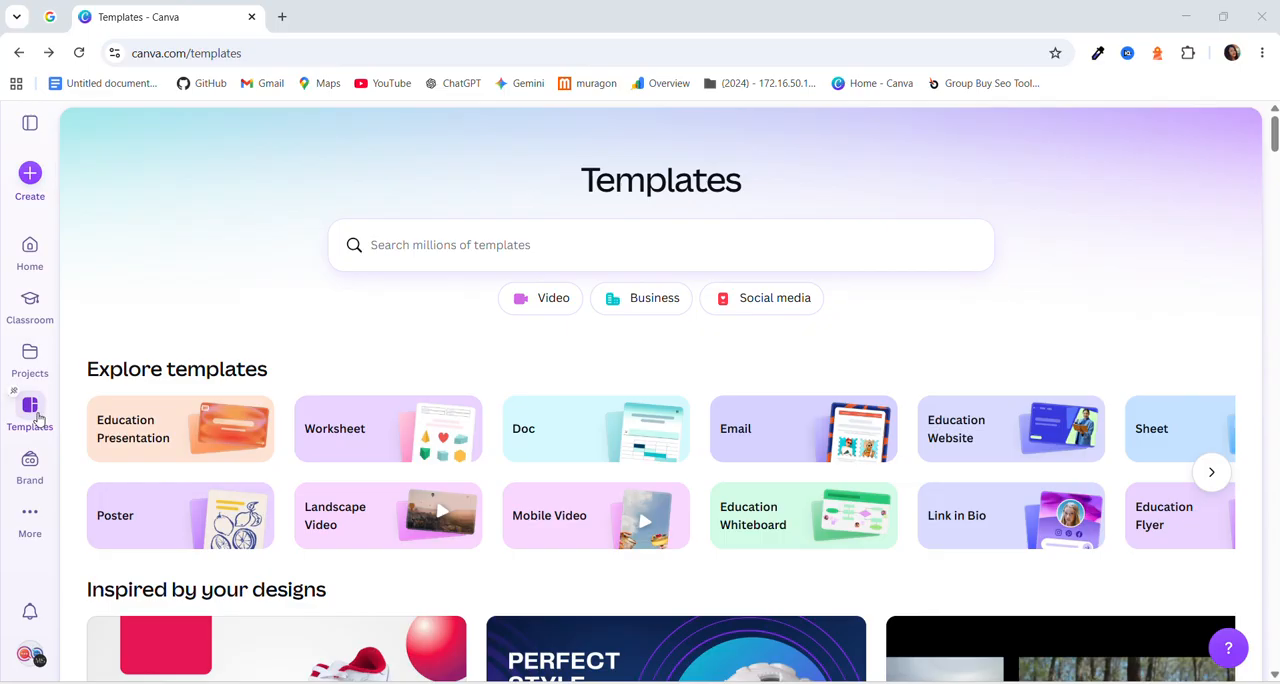
{"action": "left_click", "coordinate": [388, 247]}
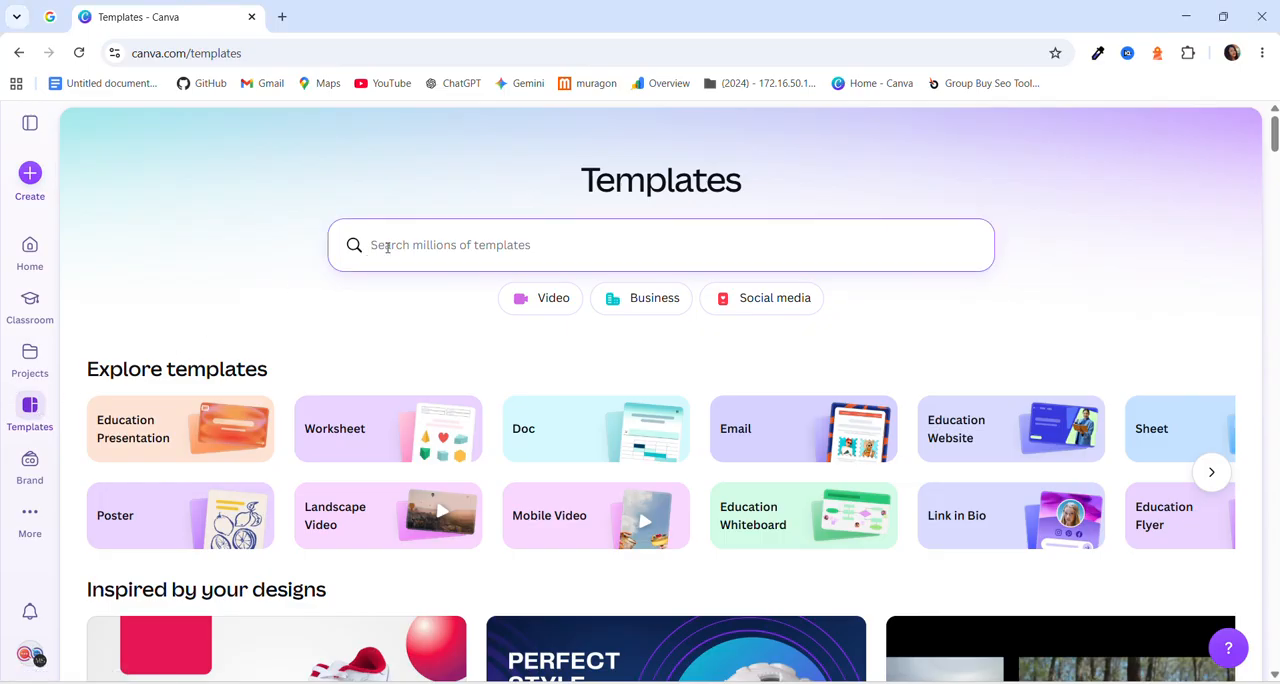
{"action": "type", "text": "y"}
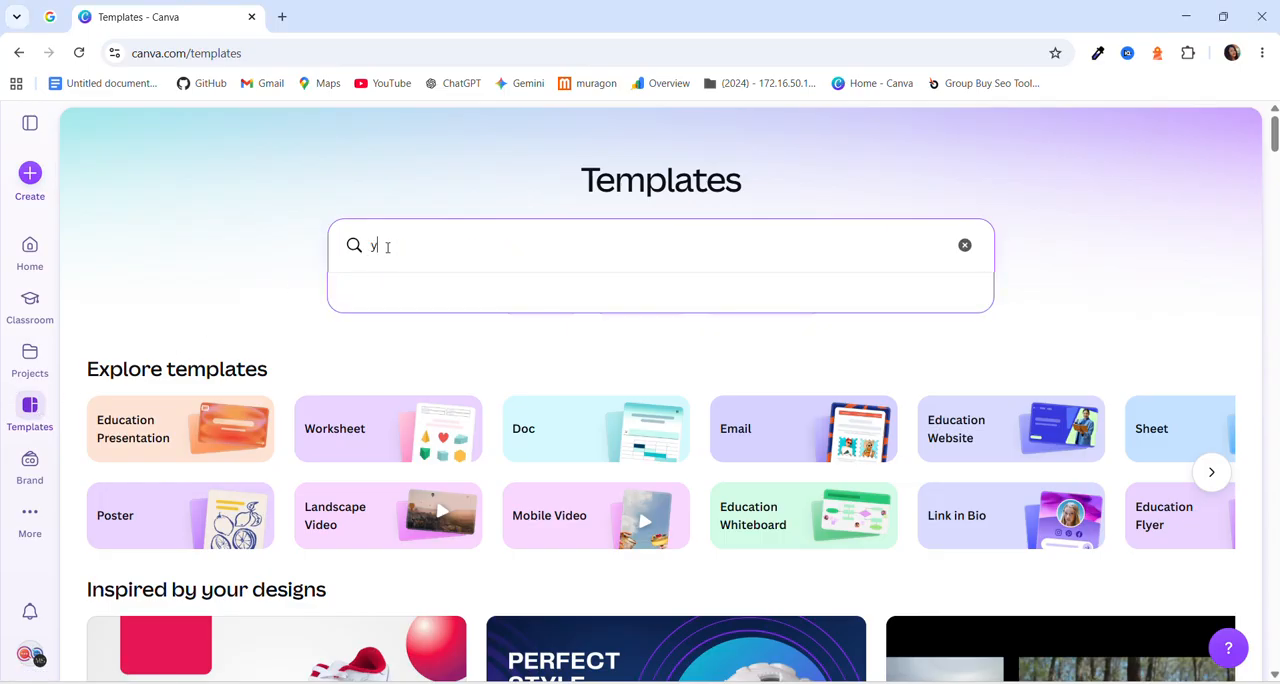
{"action": "type", "text": "outube"}
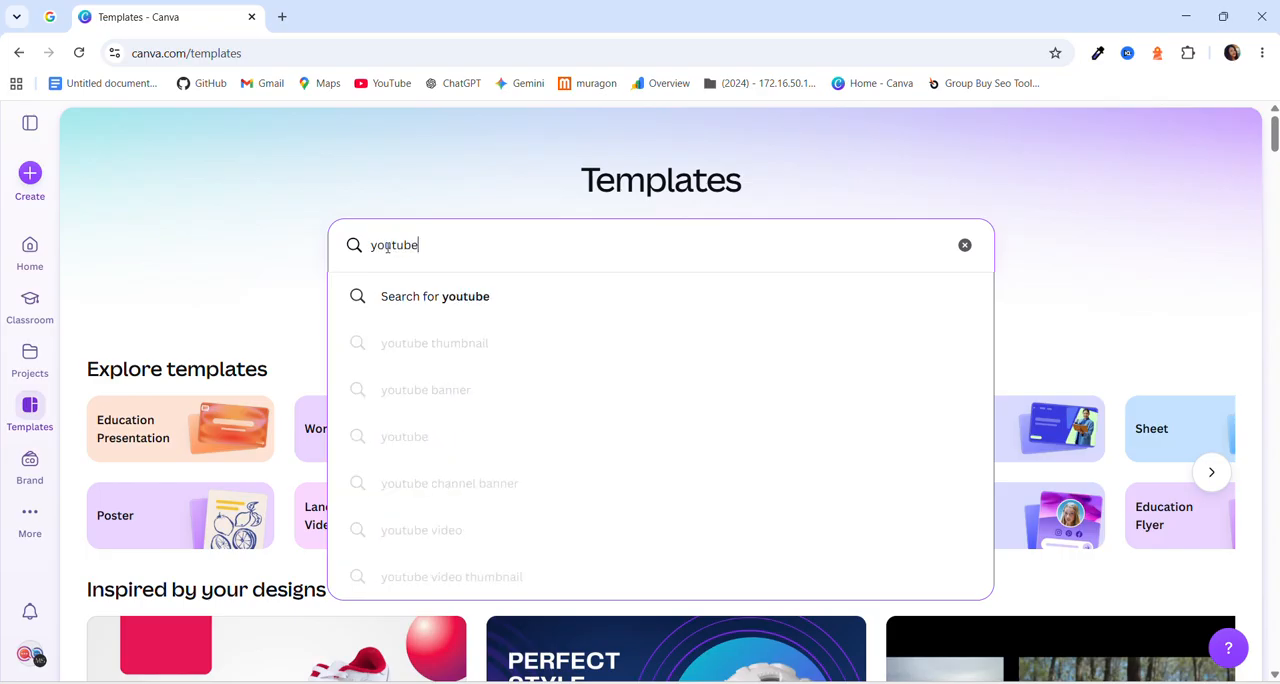
{"action": "type", "text": " pr"}
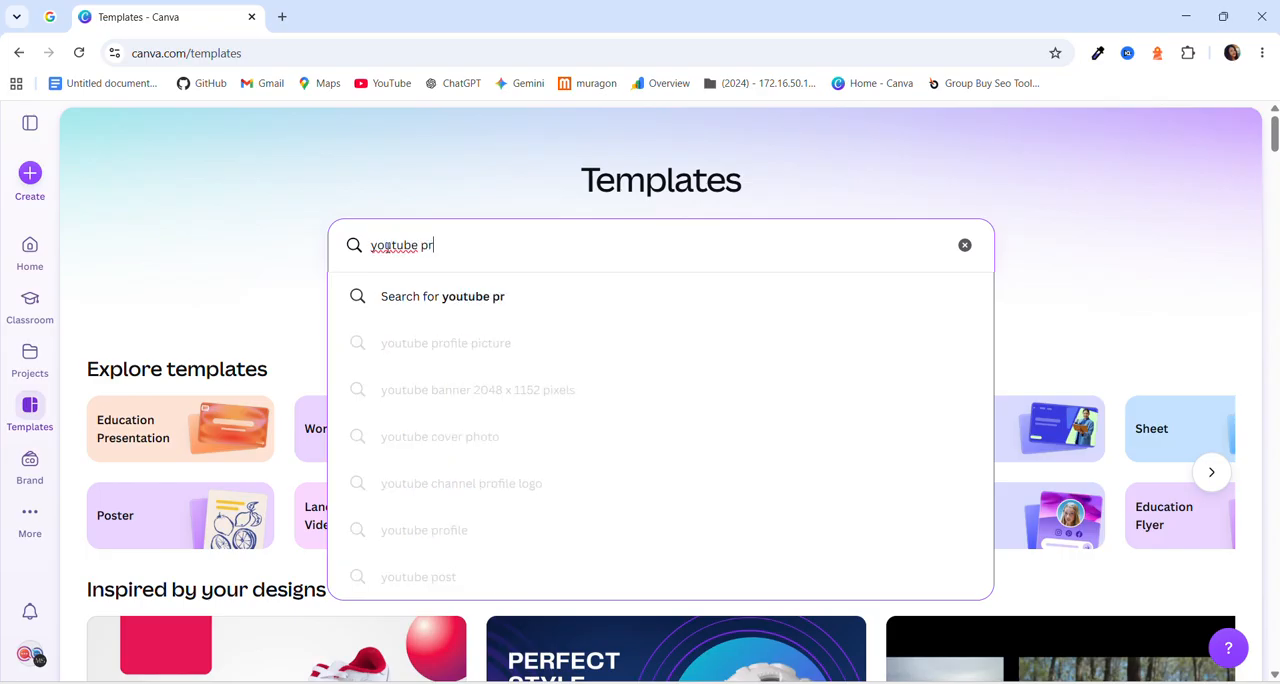
{"action": "type", "text": "omot"}
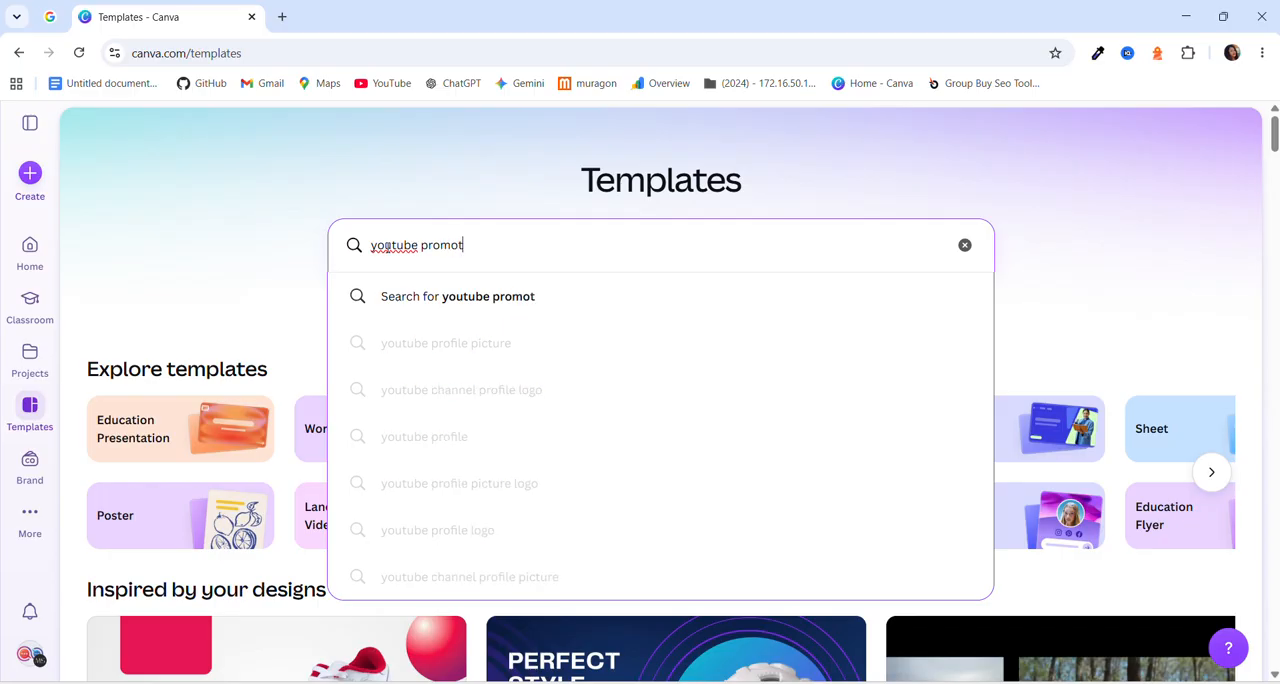
{"action": "type", "text": "ional"}
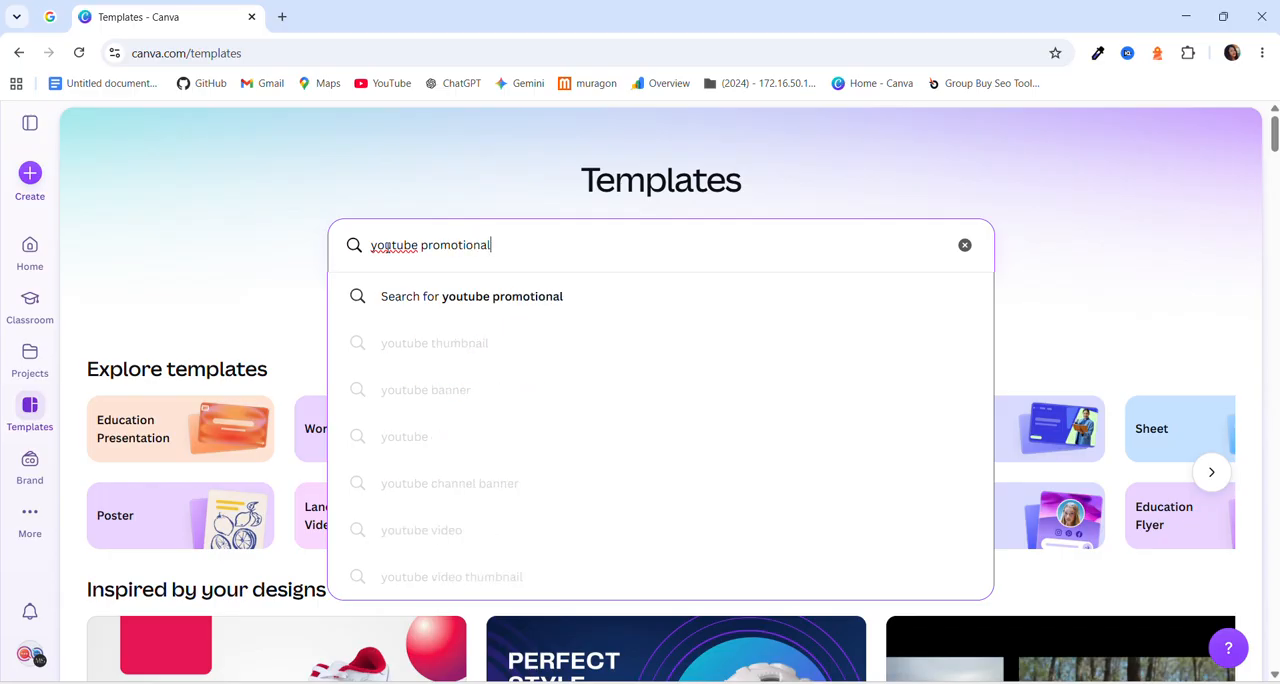
{"action": "type", "text": " spo"}
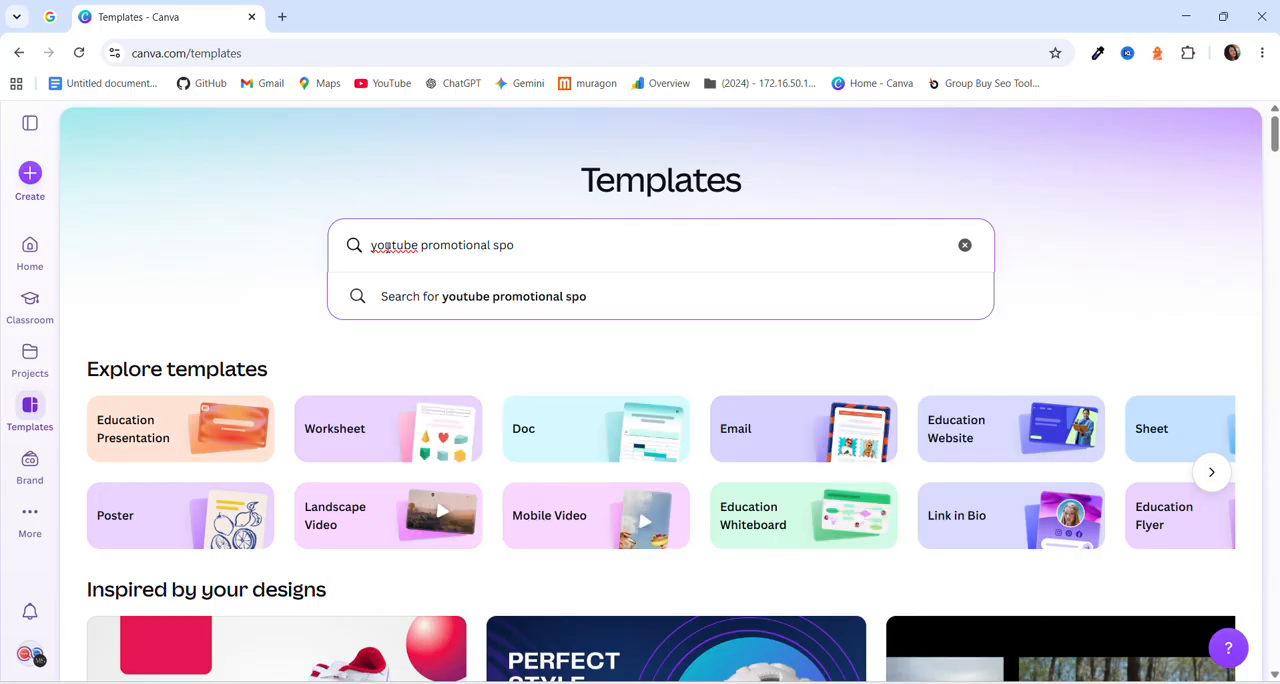
{"action": "type", "text": "nsore product"}
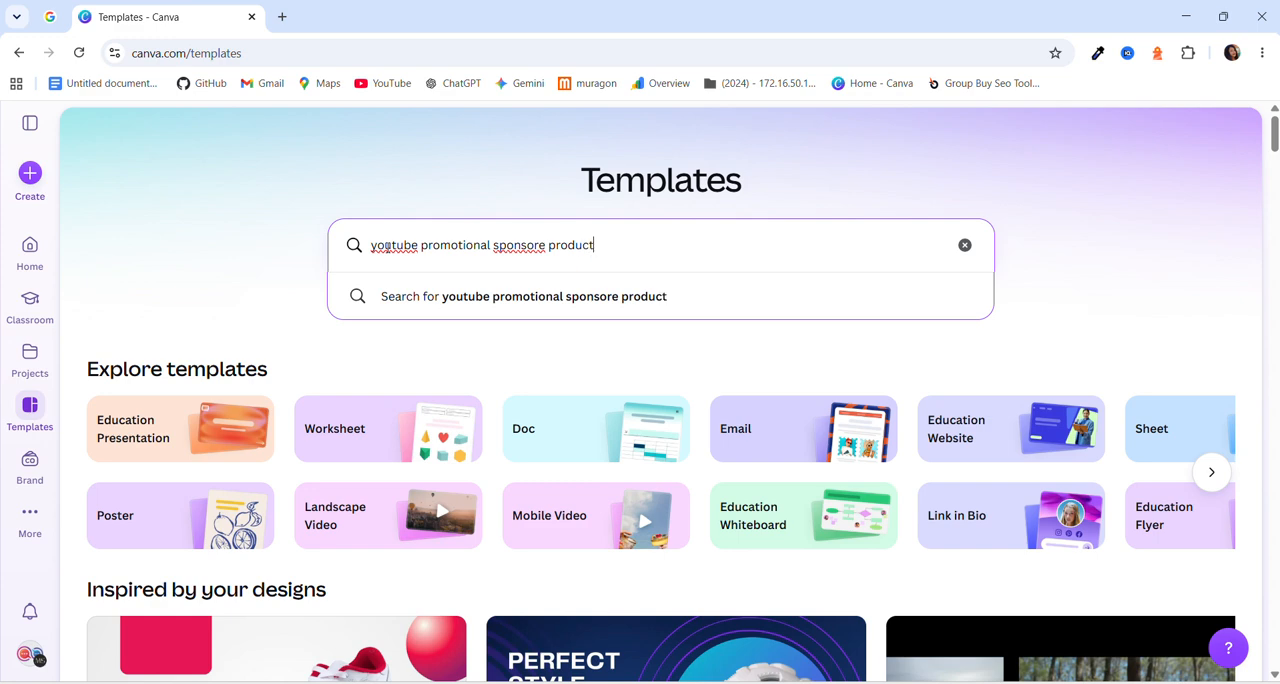
{"action": "type", "text": " vedio"}
{"action": "key", "text": "Return"}
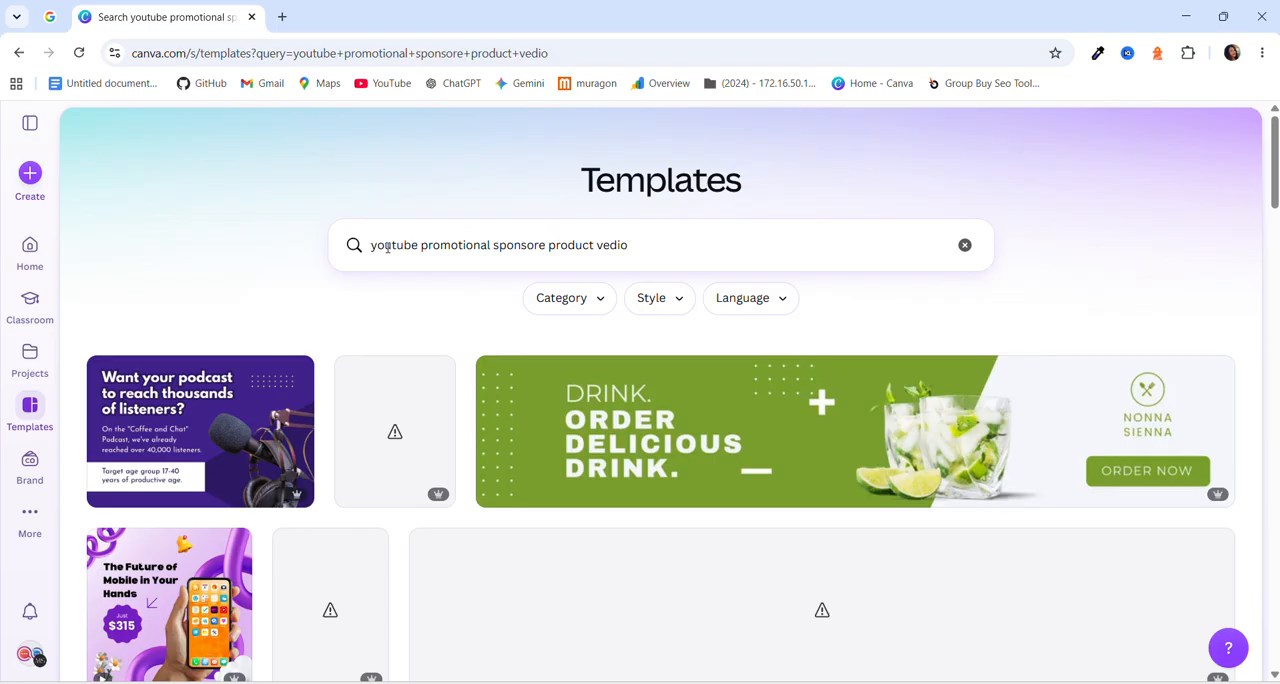
Open the template "Athletic Footwear Amazon Sponsored Brands Video in Bold Blue White Yellow Dynamic Style" for customizing.
{"action": "scroll", "coordinate": [350, 198], "scroll_direction": "down", "scroll_amount": 2}
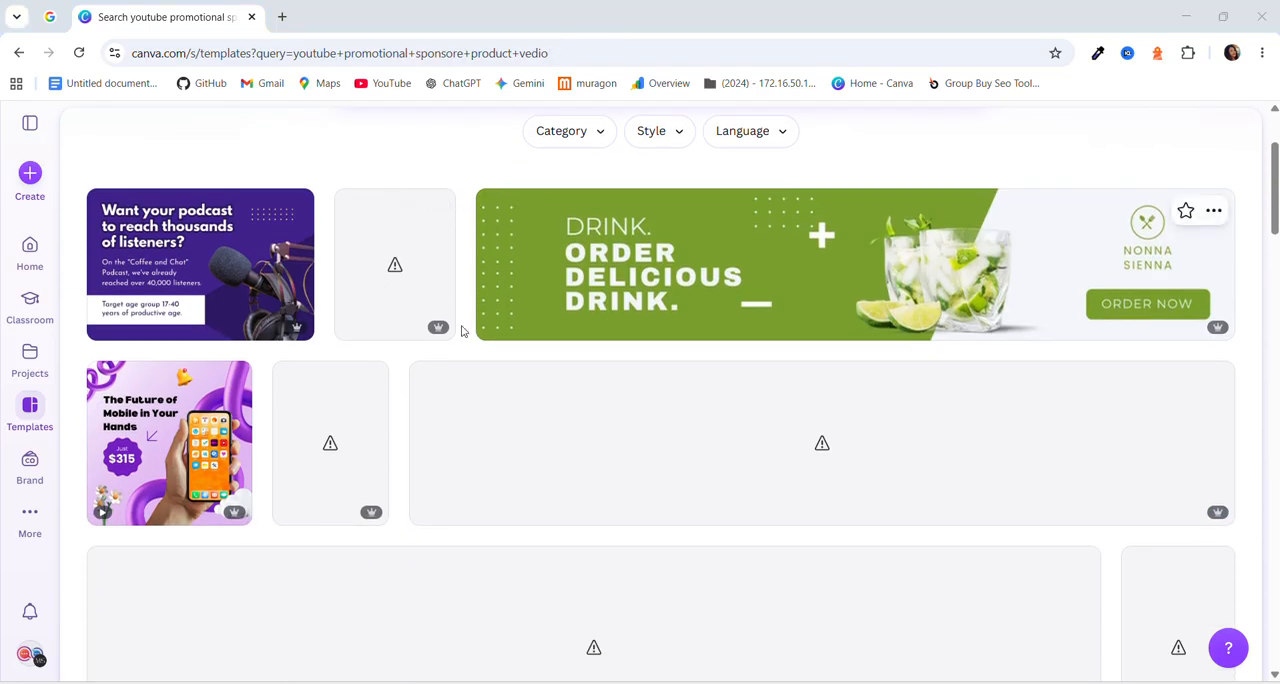
{"action": "scroll", "coordinate": [448, 418], "scroll_direction": "up", "scroll_amount": 1}
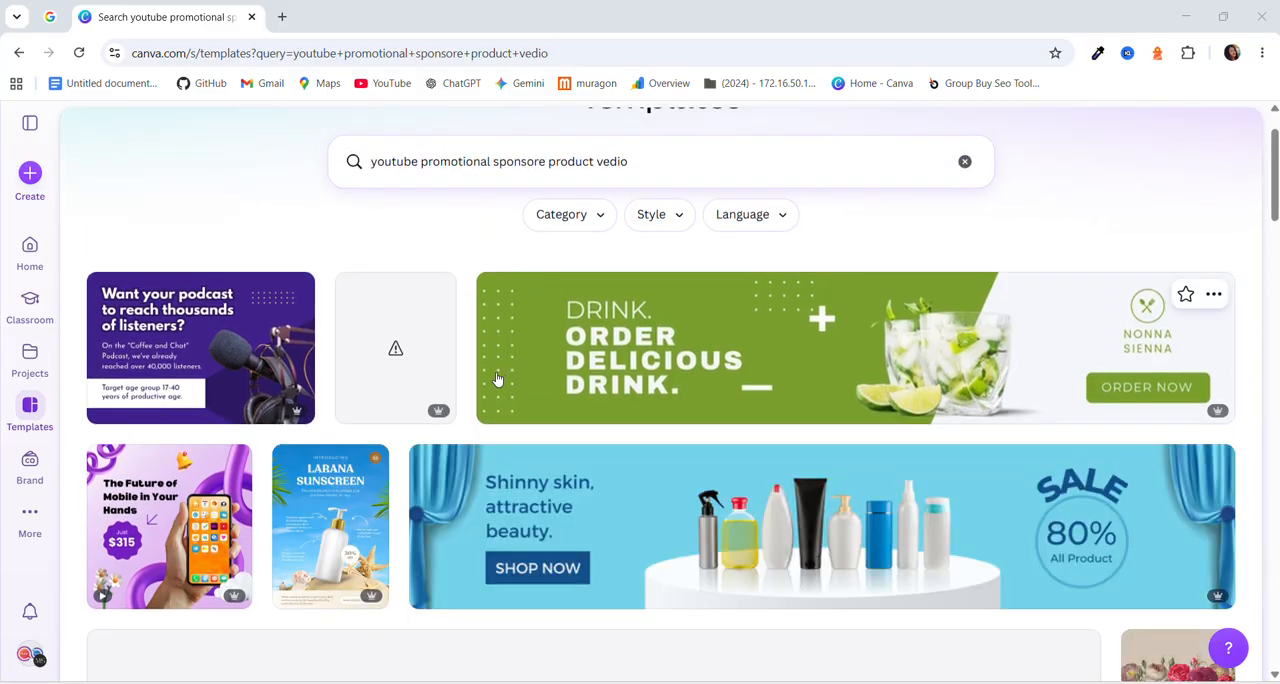
{"action": "scroll", "coordinate": [466, 507], "scroll_direction": "down", "scroll_amount": 3}
{"action": "scroll", "coordinate": [466, 507], "scroll_direction": "down", "scroll_amount": 2}
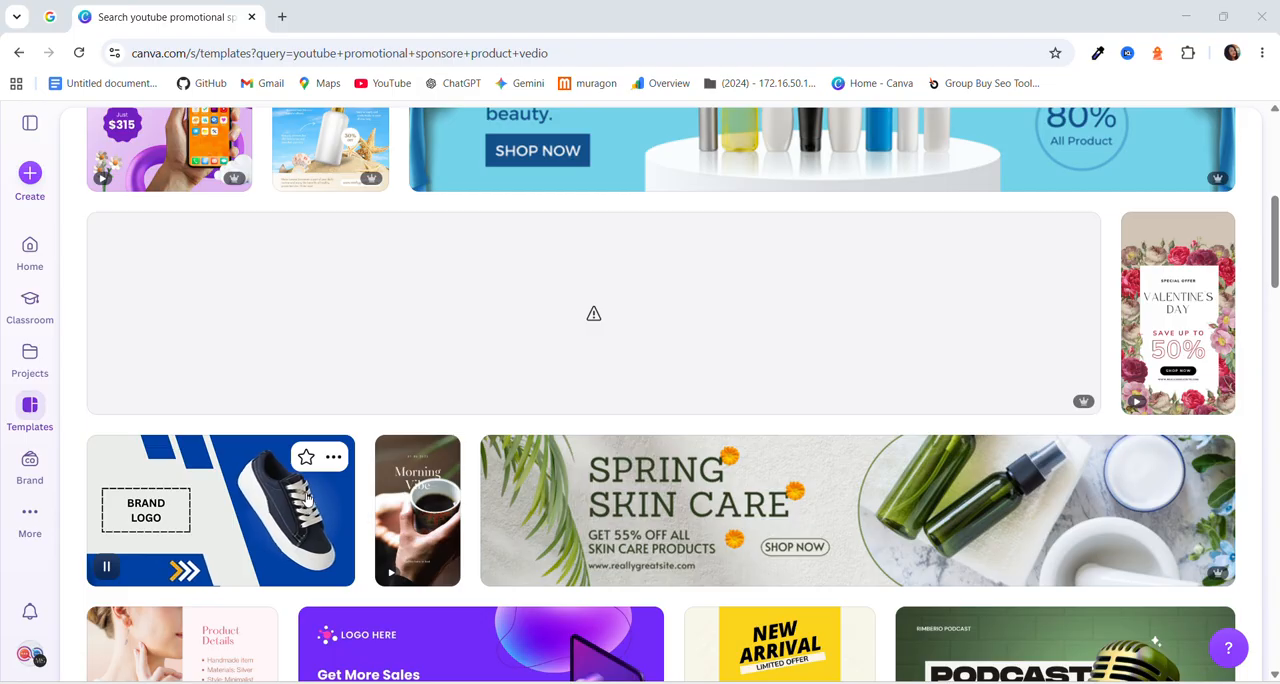
{"action": "left_click", "coordinate": [240, 514]}
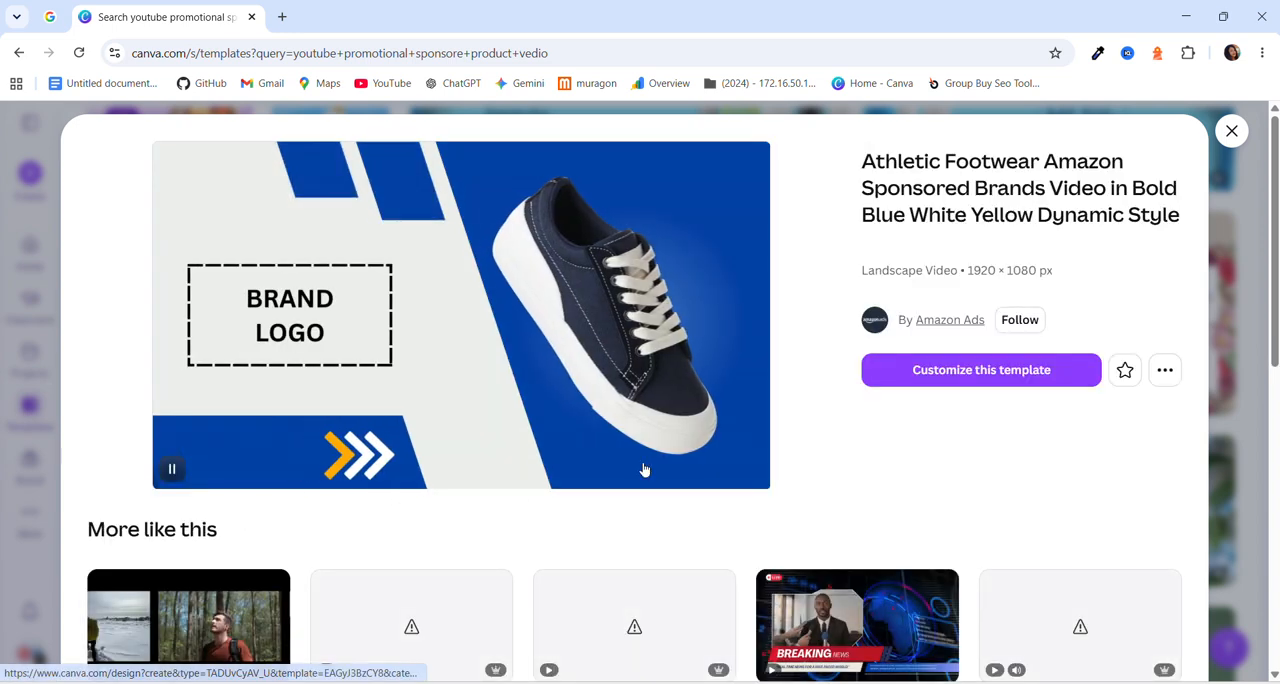
{"action": "left_click", "coordinate": [1015, 374]}
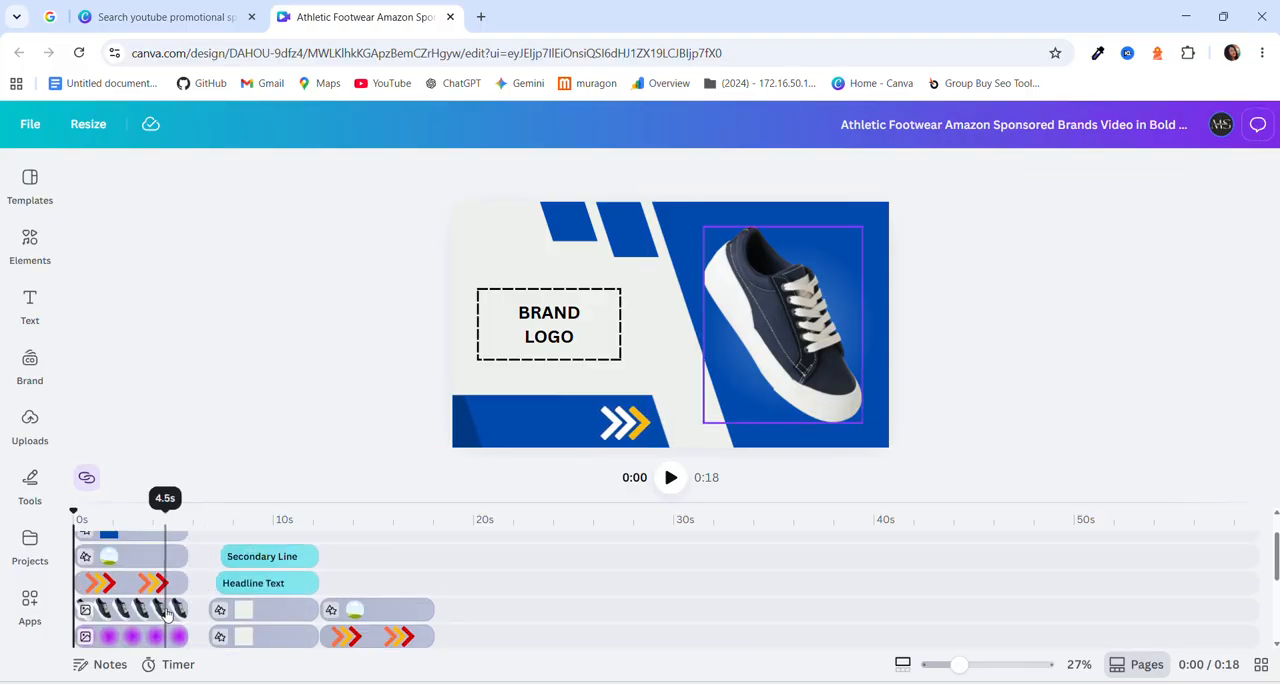
Move the BRAND LOGO box's clip to a new topmost track in the timeline, keeping its start at 0 s.
{"action": "scroll", "coordinate": [168, 612], "scroll_direction": "up", "scroll_amount": 1}
{"action": "scroll", "coordinate": [187, 551], "scroll_direction": "down", "scroll_amount": 2}
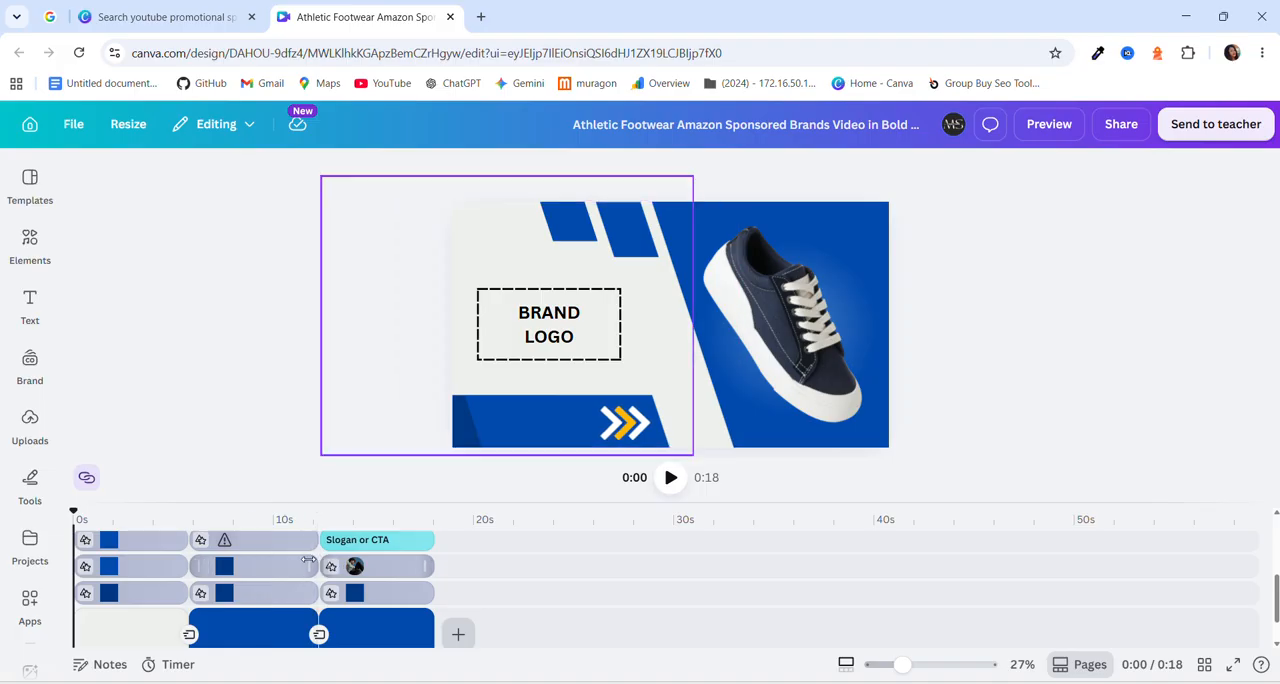
{"action": "scroll", "coordinate": [322, 588], "scroll_direction": "up", "scroll_amount": 2}
{"action": "scroll", "coordinate": [322, 588], "scroll_direction": "down", "scroll_amount": 2}
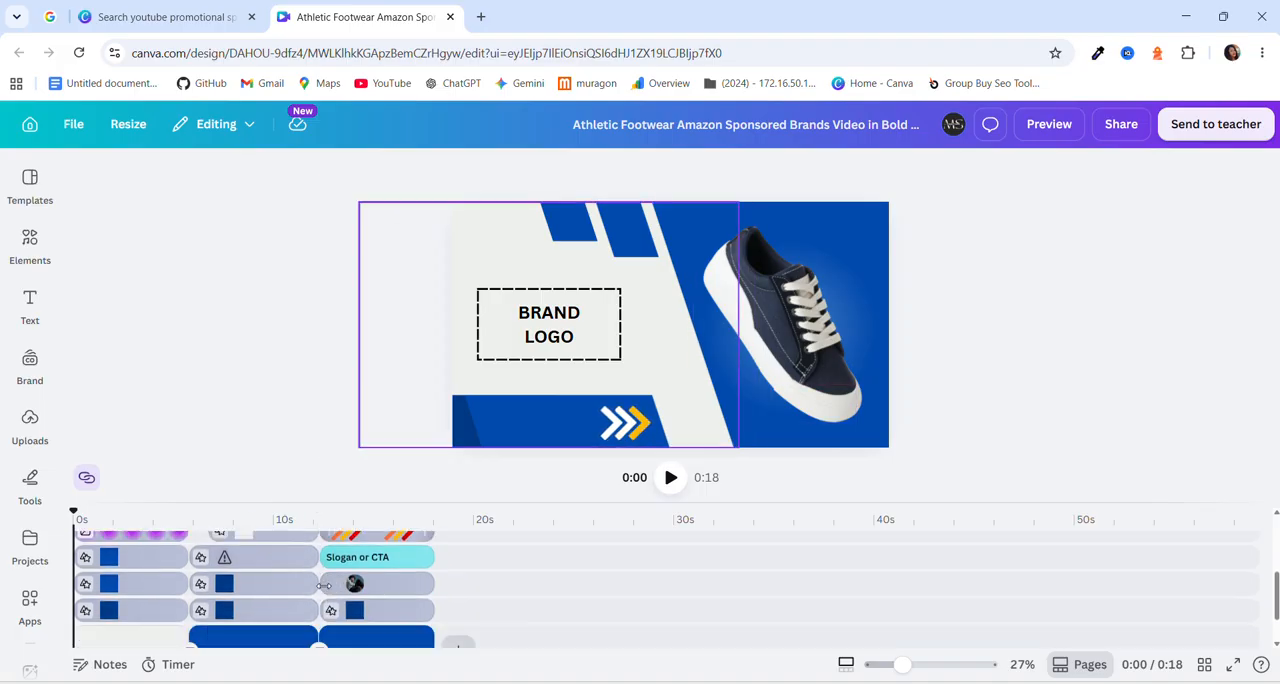
{"action": "scroll", "coordinate": [322, 588], "scroll_direction": "up", "scroll_amount": 3}
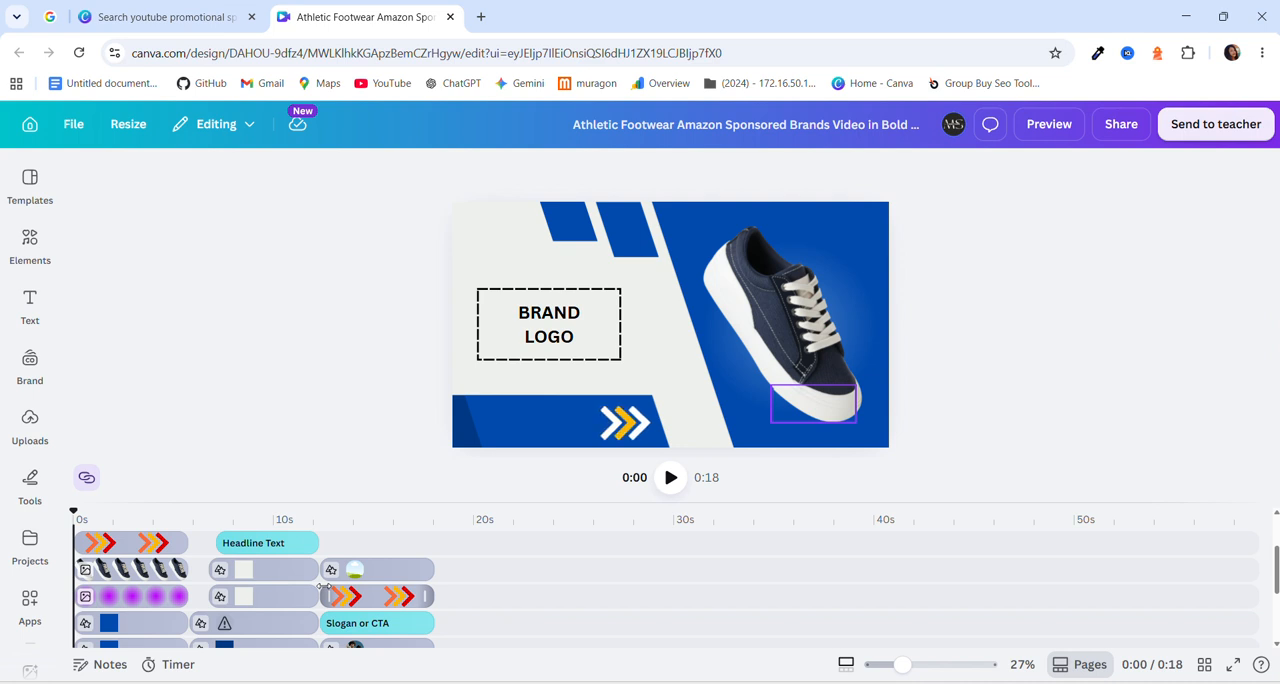
{"action": "scroll", "coordinate": [310, 592], "scroll_direction": "up", "scroll_amount": 3}
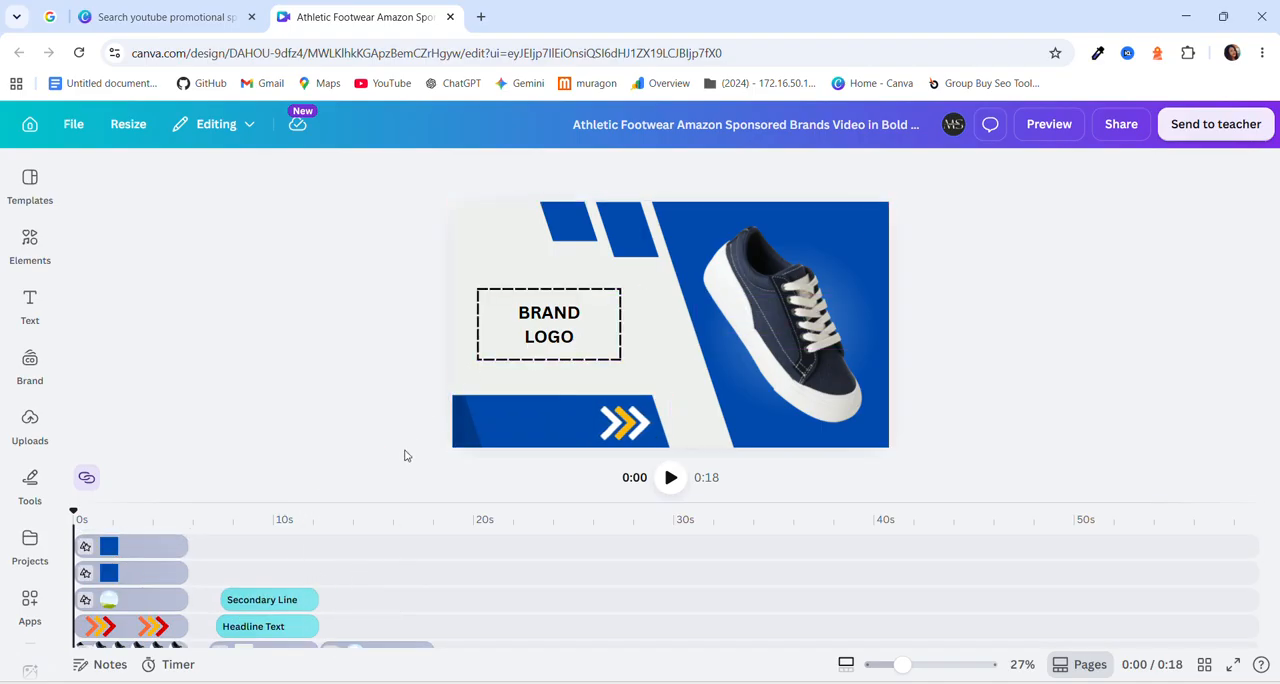
{"action": "left_click", "coordinate": [530, 332]}
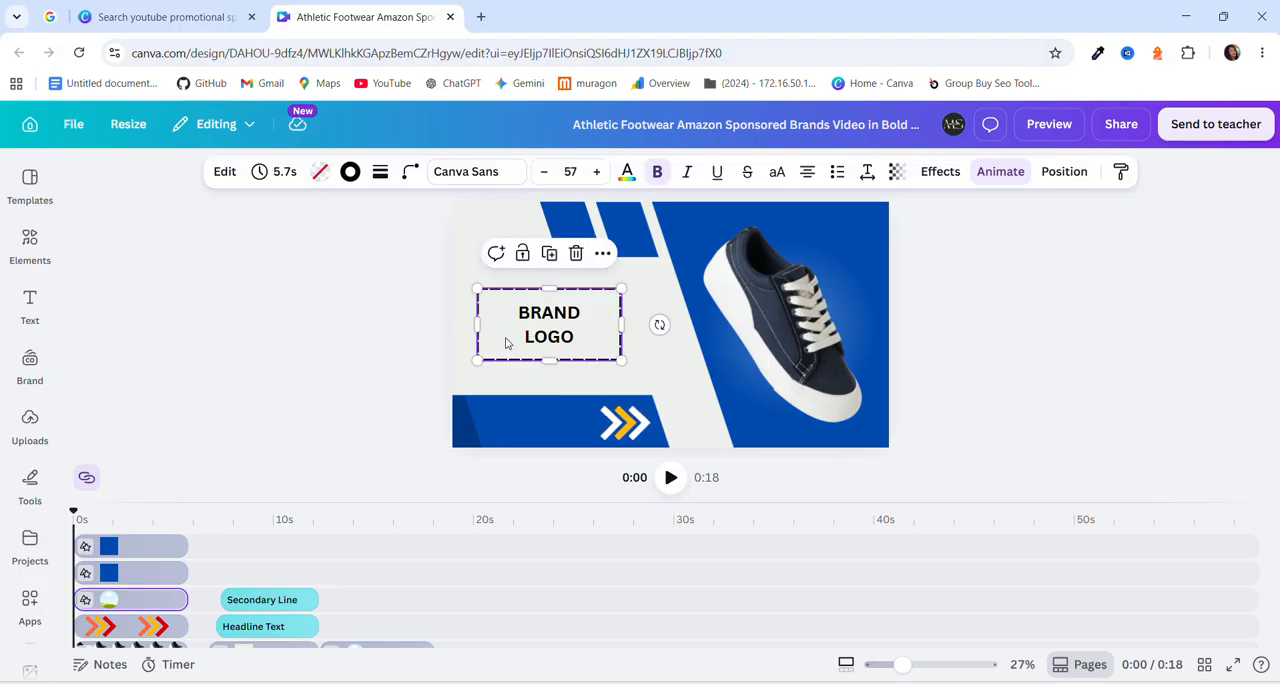
{"action": "scroll", "coordinate": [227, 598], "scroll_direction": "down", "scroll_amount": 2}
{"action": "scroll", "coordinate": [227, 598], "scroll_direction": "up", "scroll_amount": 2}
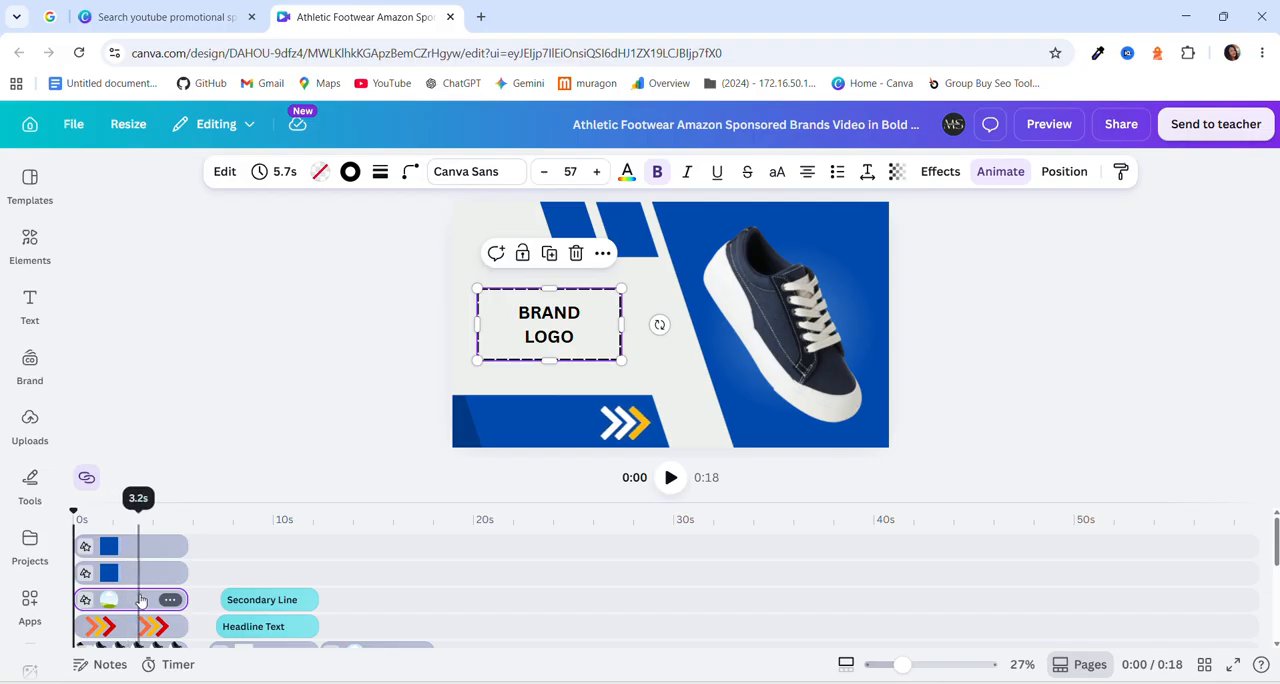
{"action": "left_click_drag", "start_coordinate": [141, 600], "coordinate": [146, 536]}
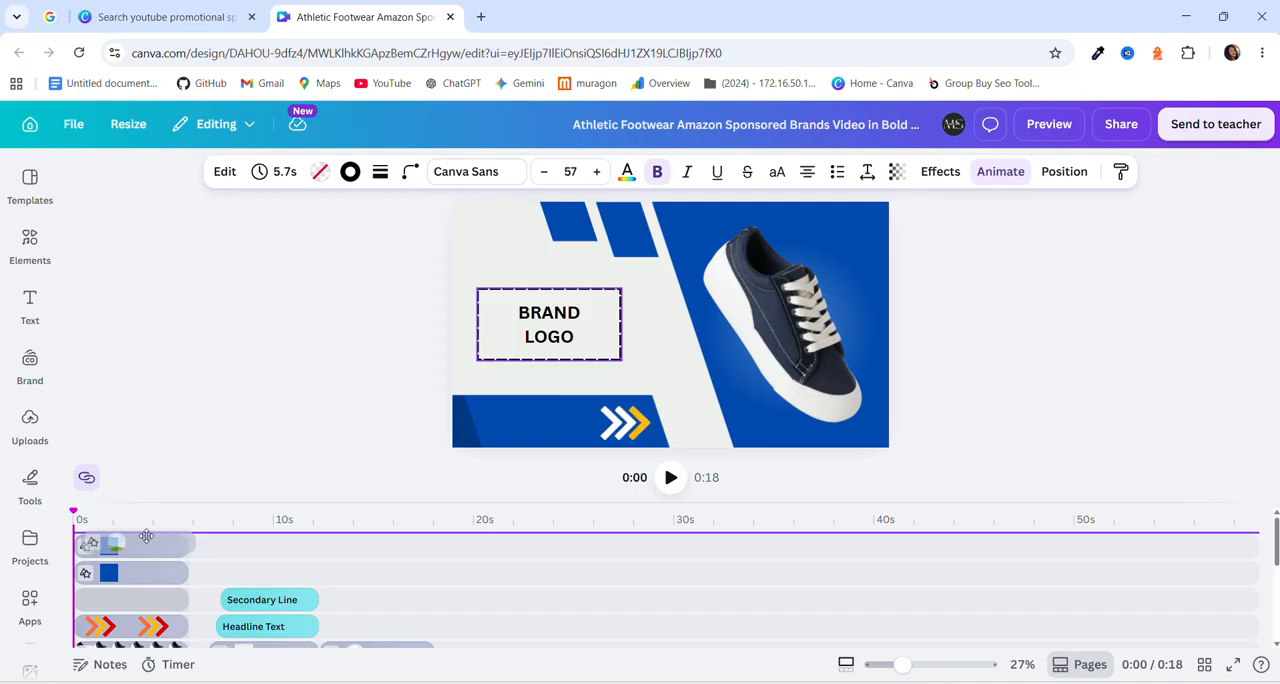
{"action": "left_click_drag", "start_coordinate": [146, 536], "coordinate": [146, 534]}
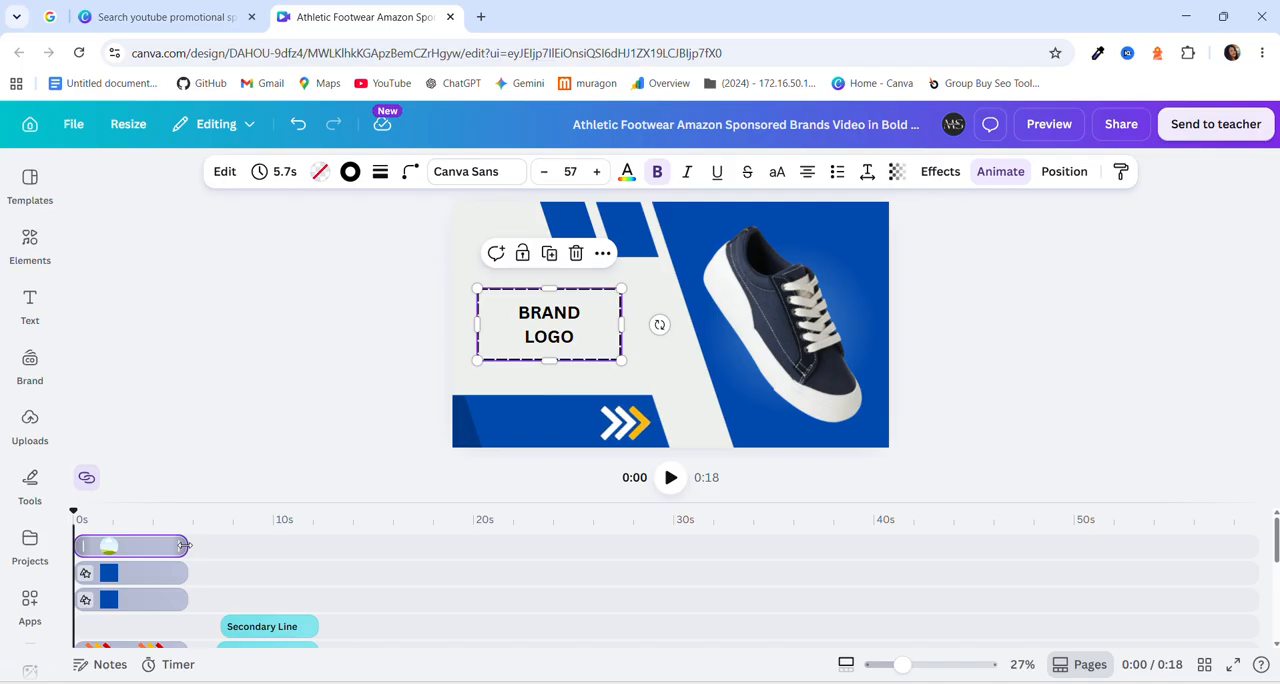
Extend the BRAND LOGO box's clip in the timeline to a duration of 18.0 s.
{"action": "left_click_drag", "start_coordinate": [184, 545], "coordinate": [435, 549]}
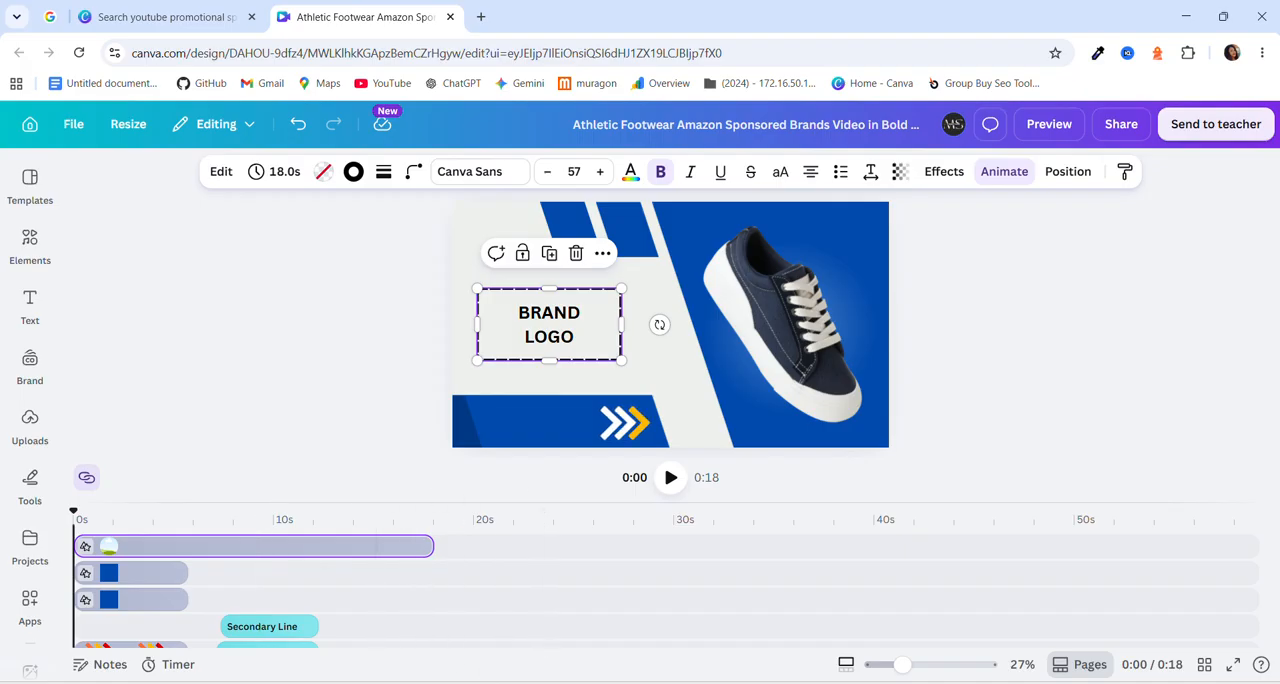
Check the cut-and-trim instruction in the job PDF's working procedure and return to the Canva design.
{"action": "mouse_move", "coordinate": [578, 670]}
{"action": "left_click", "coordinate": [575, 601]}
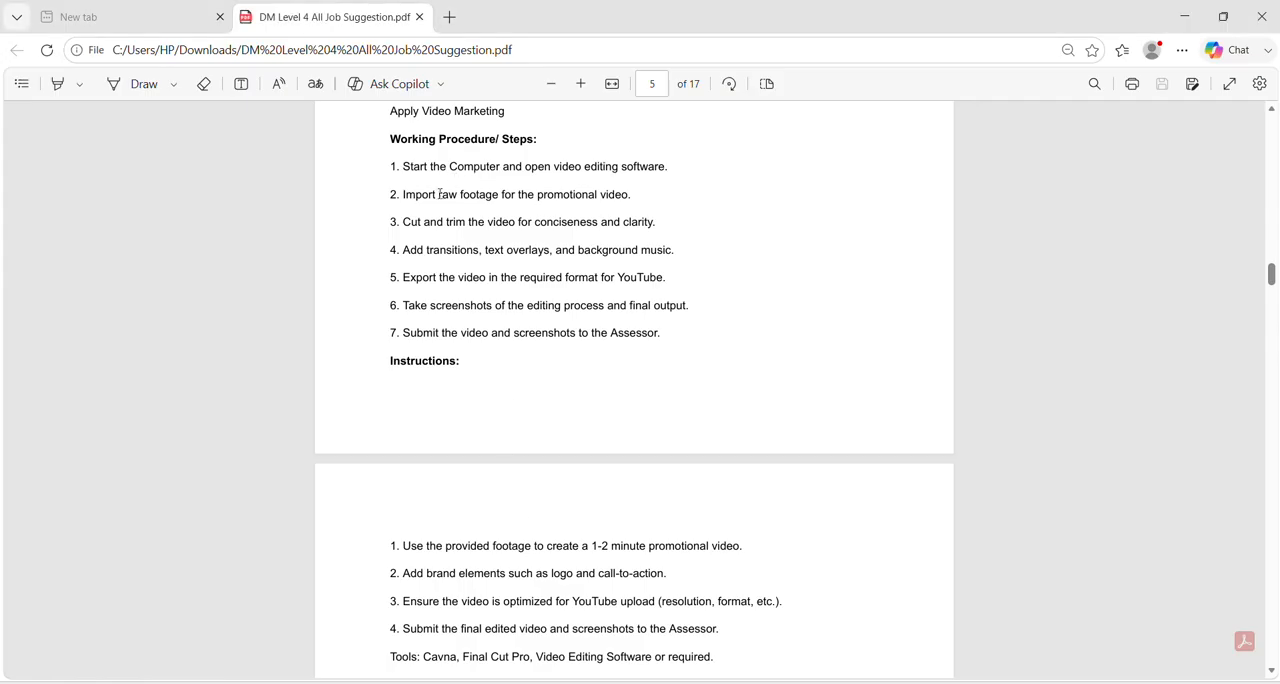
{"action": "left_click_drag", "start_coordinate": [406, 221], "coordinate": [519, 224]}
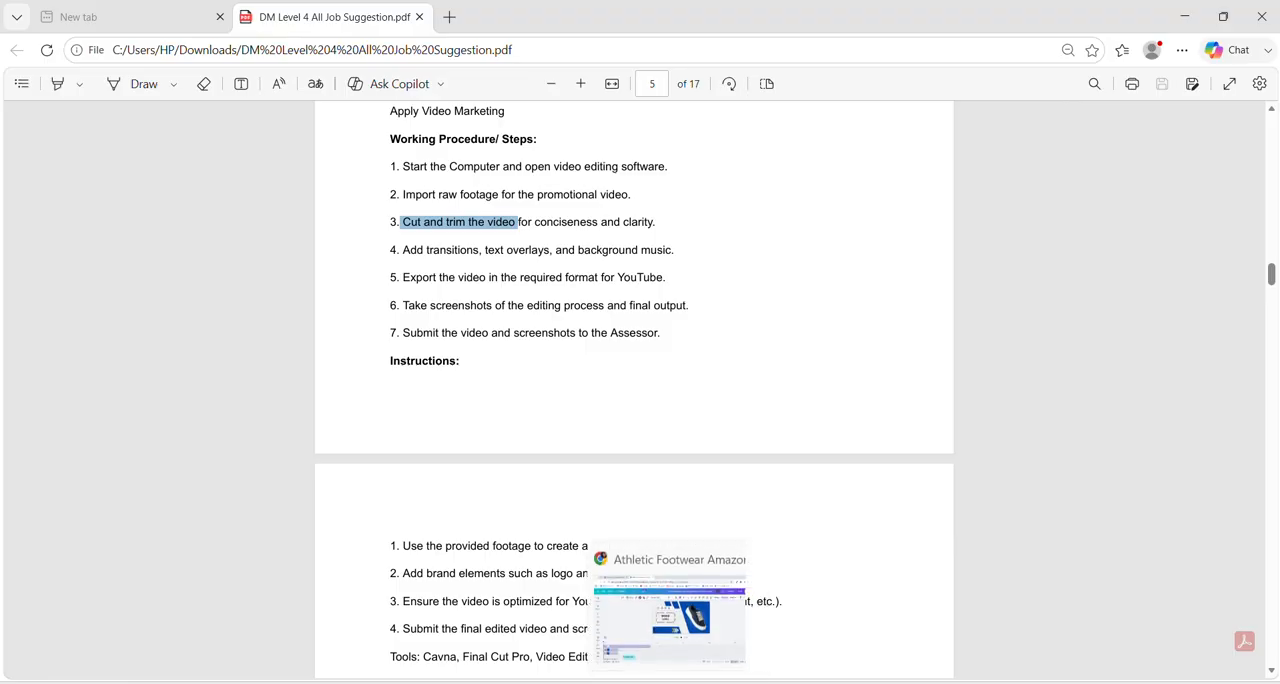
{"action": "left_click", "coordinate": [676, 682]}
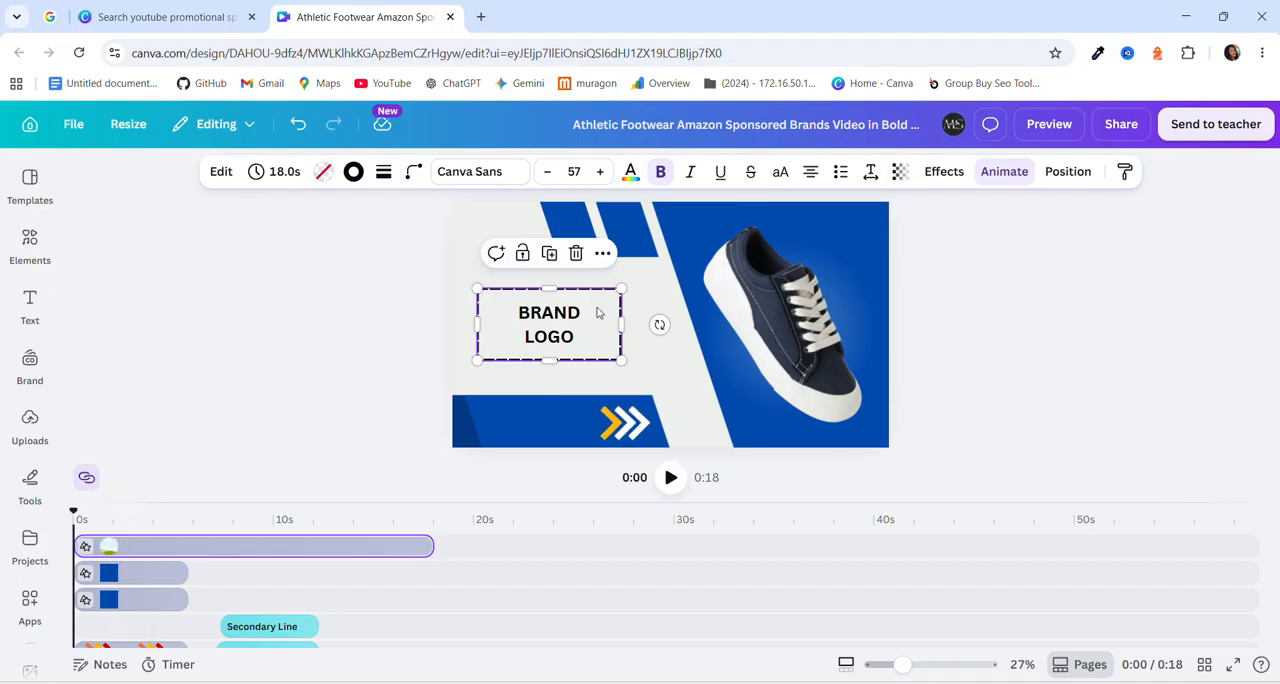
Browse the uploaded designs for a brand logo to replace the BRAND LOGO box.
{"action": "left_click", "coordinate": [105, 546]}
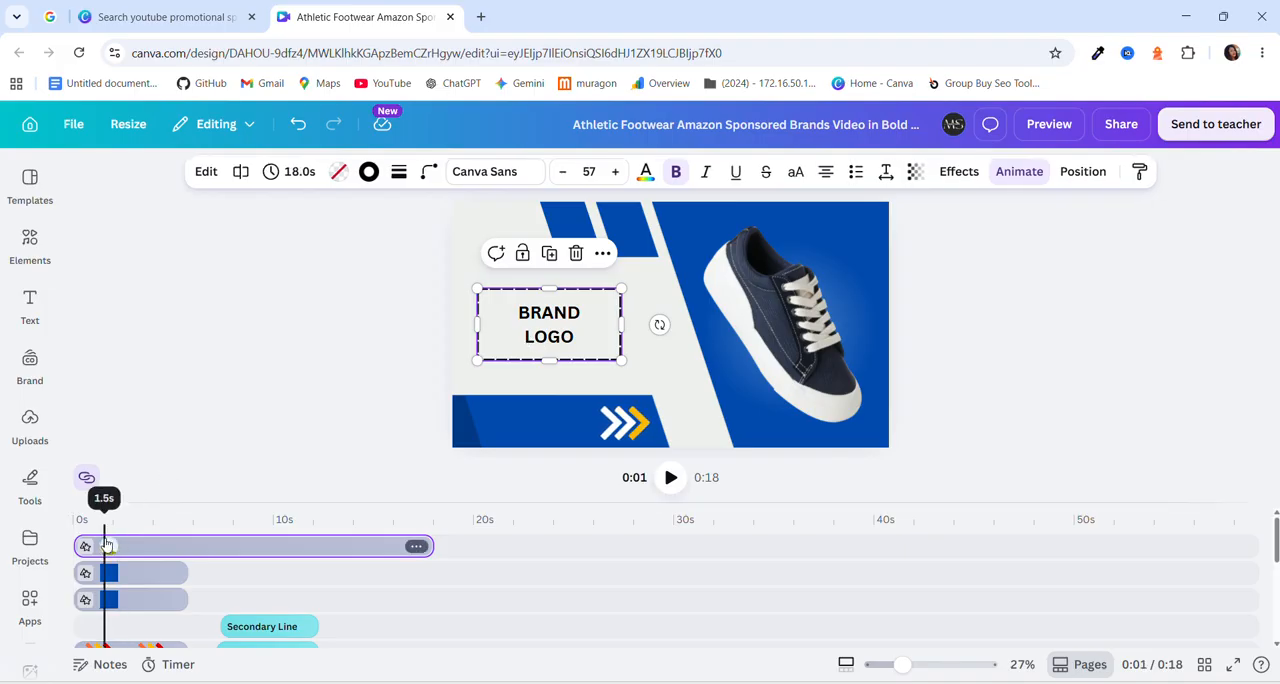
{"action": "left_click", "coordinate": [29, 422]}
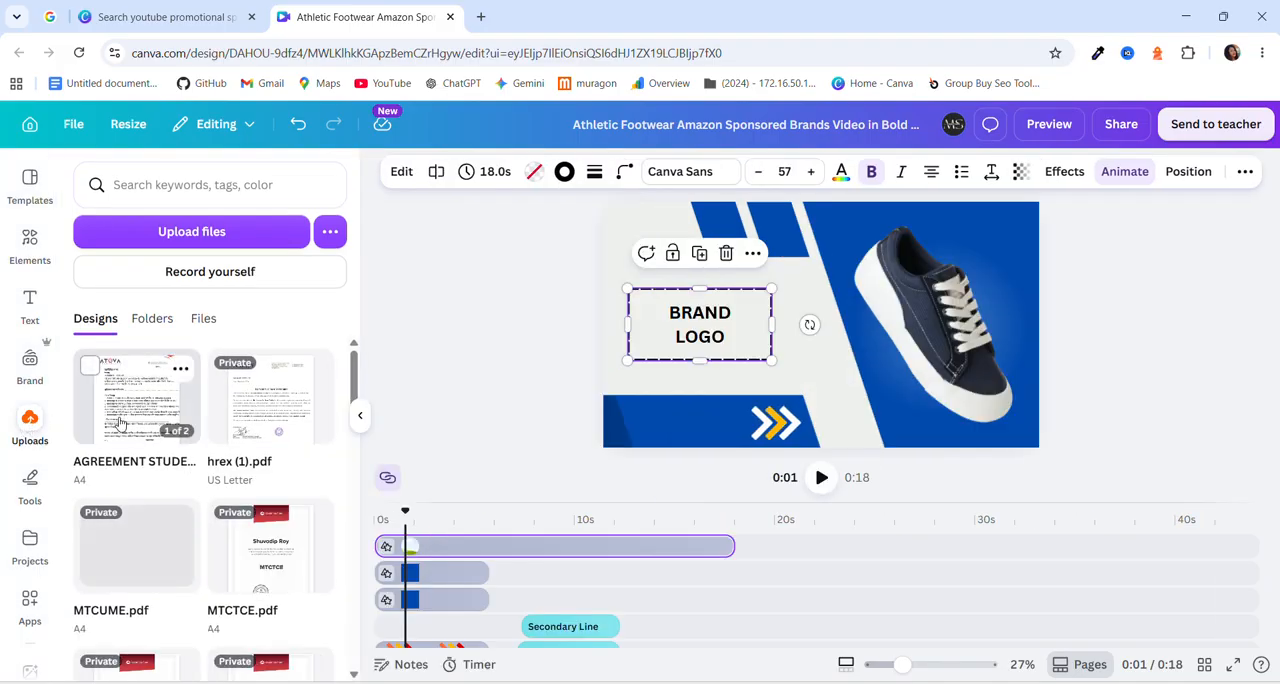
{"action": "scroll", "coordinate": [208, 443], "scroll_direction": "down", "scroll_amount": 5}
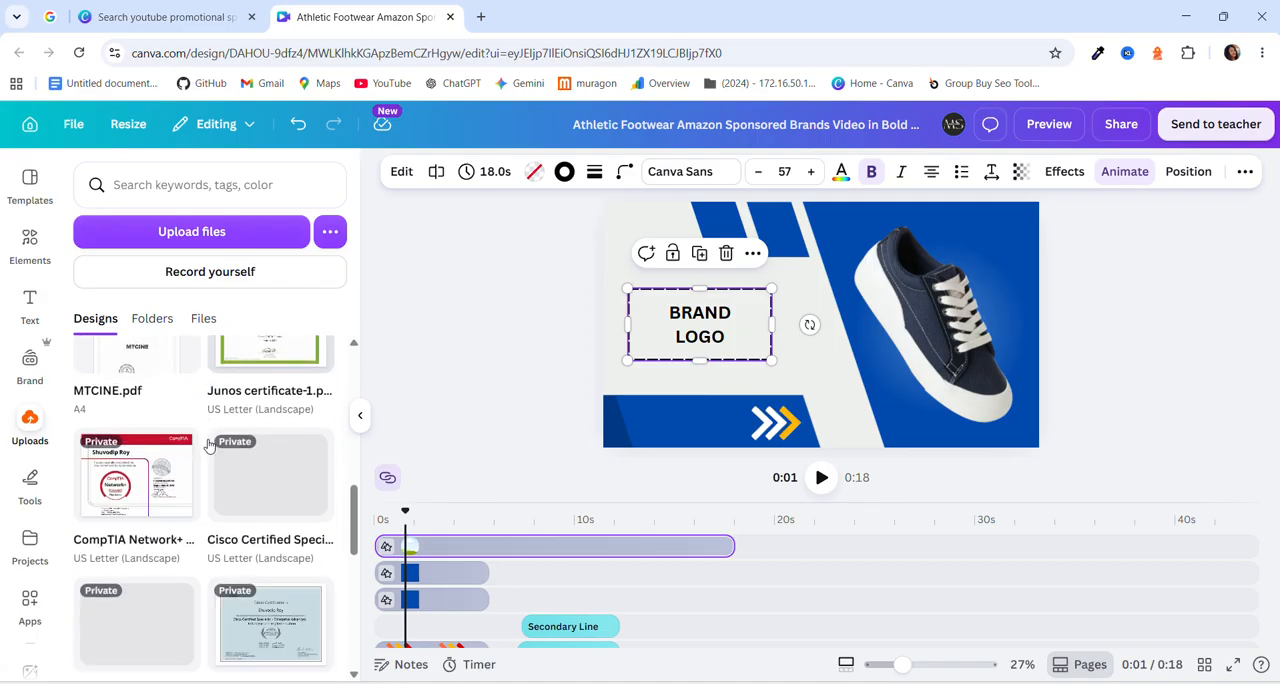
{"action": "scroll", "coordinate": [208, 443], "scroll_direction": "down", "scroll_amount": 6}
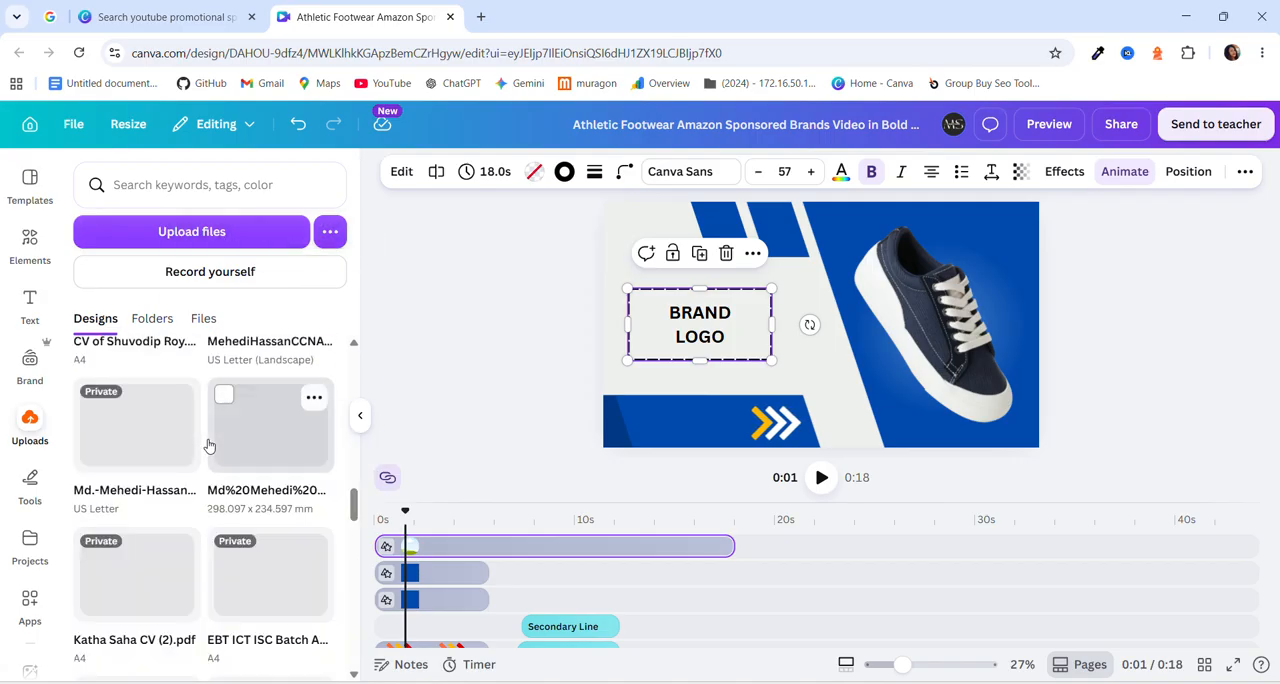
{"action": "scroll", "coordinate": [208, 443], "scroll_direction": "up", "scroll_amount": 10}
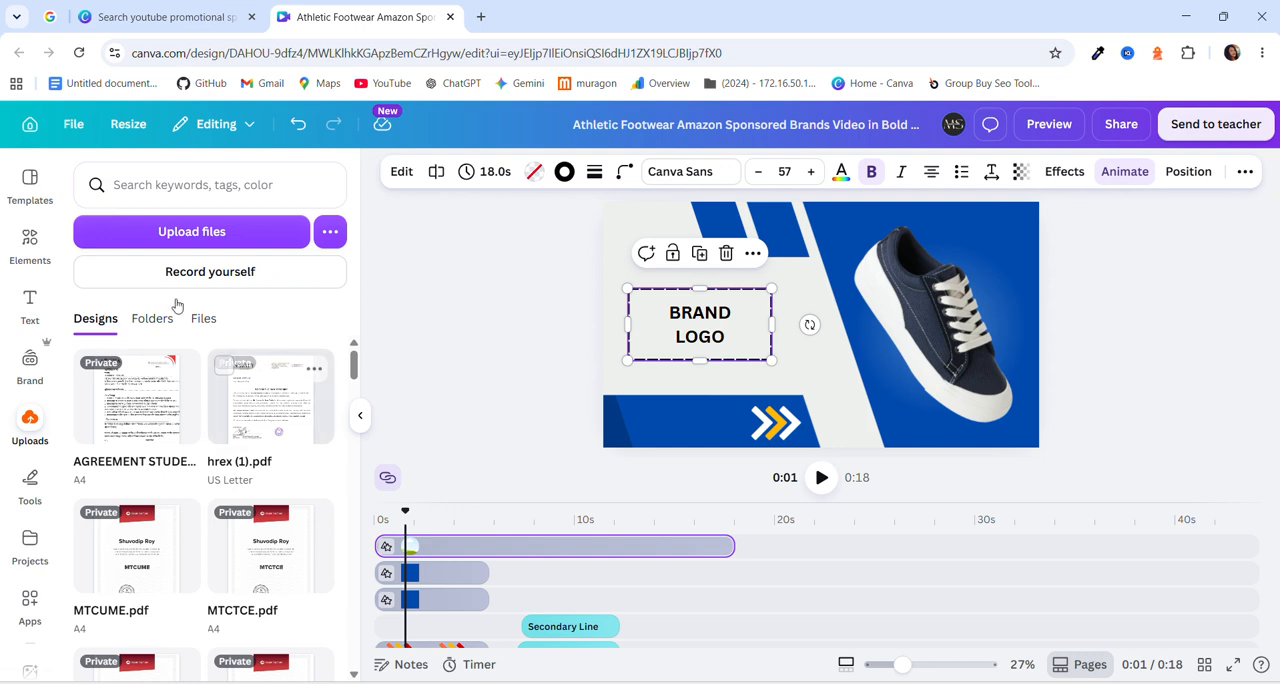
Search Google Images for "bata logo" in a new browser tab.
{"action": "left_click", "coordinate": [480, 17]}
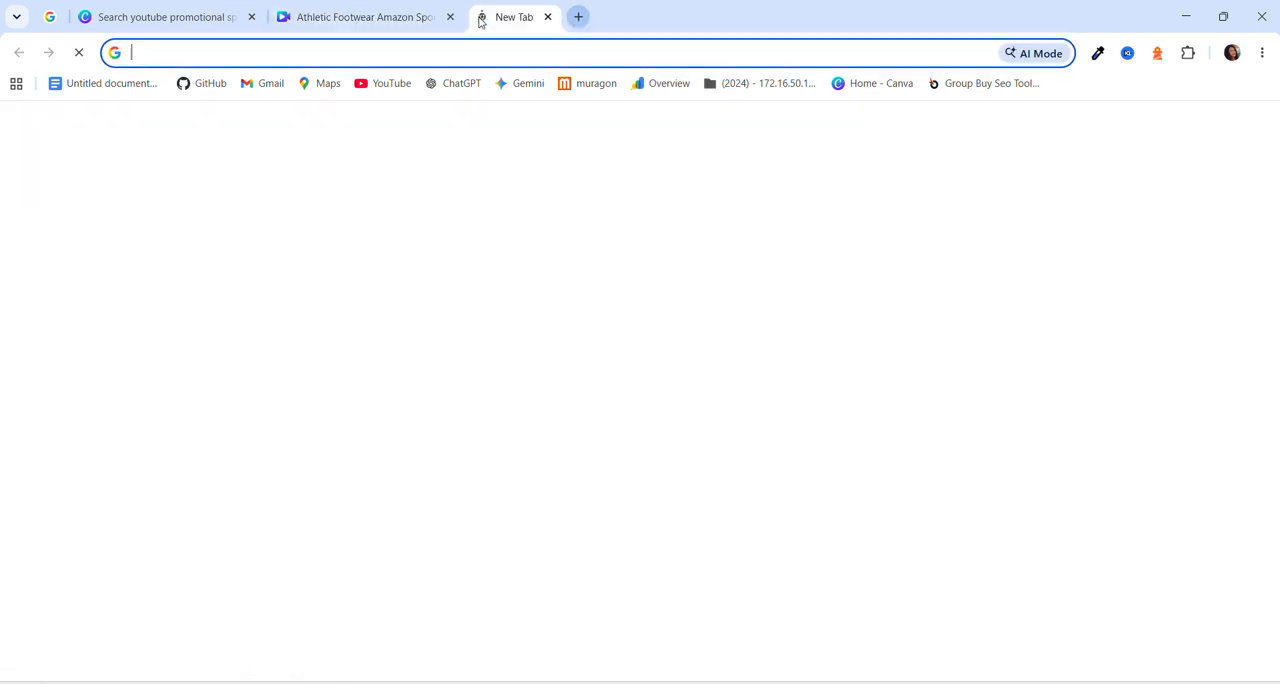
{"action": "type", "text": "ba"}
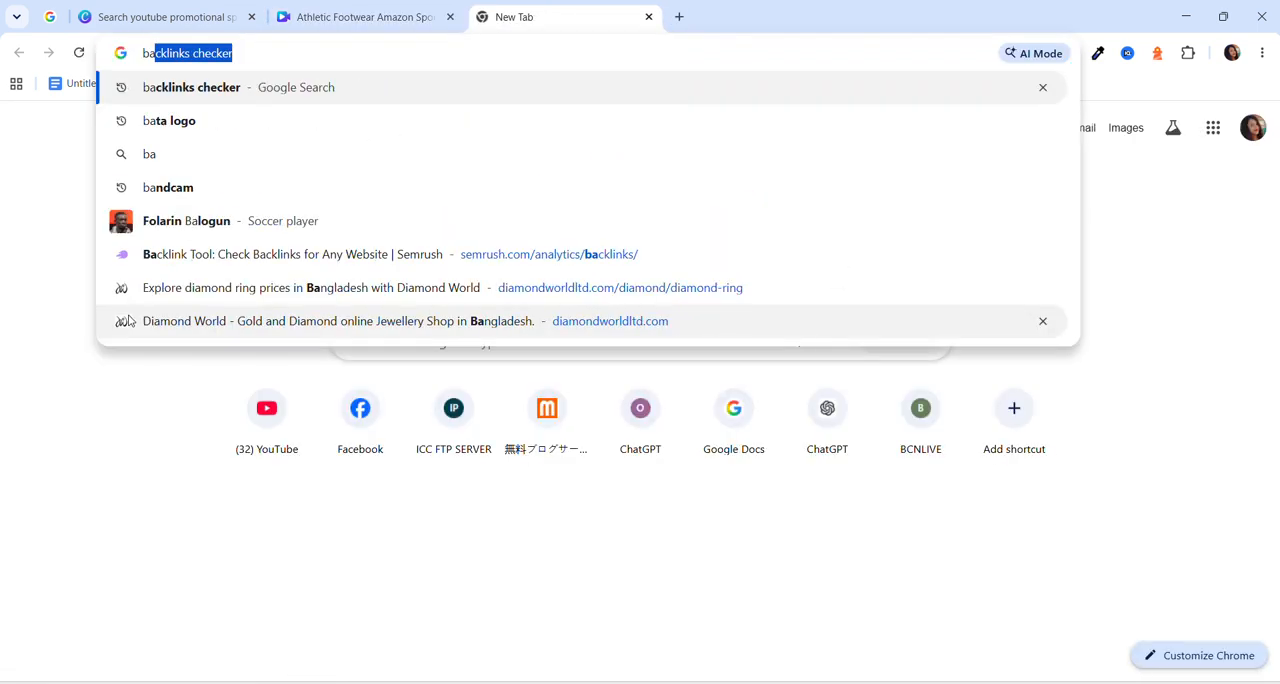
{"action": "type", "text": "ta"}
{"action": "key", "text": "Return"}
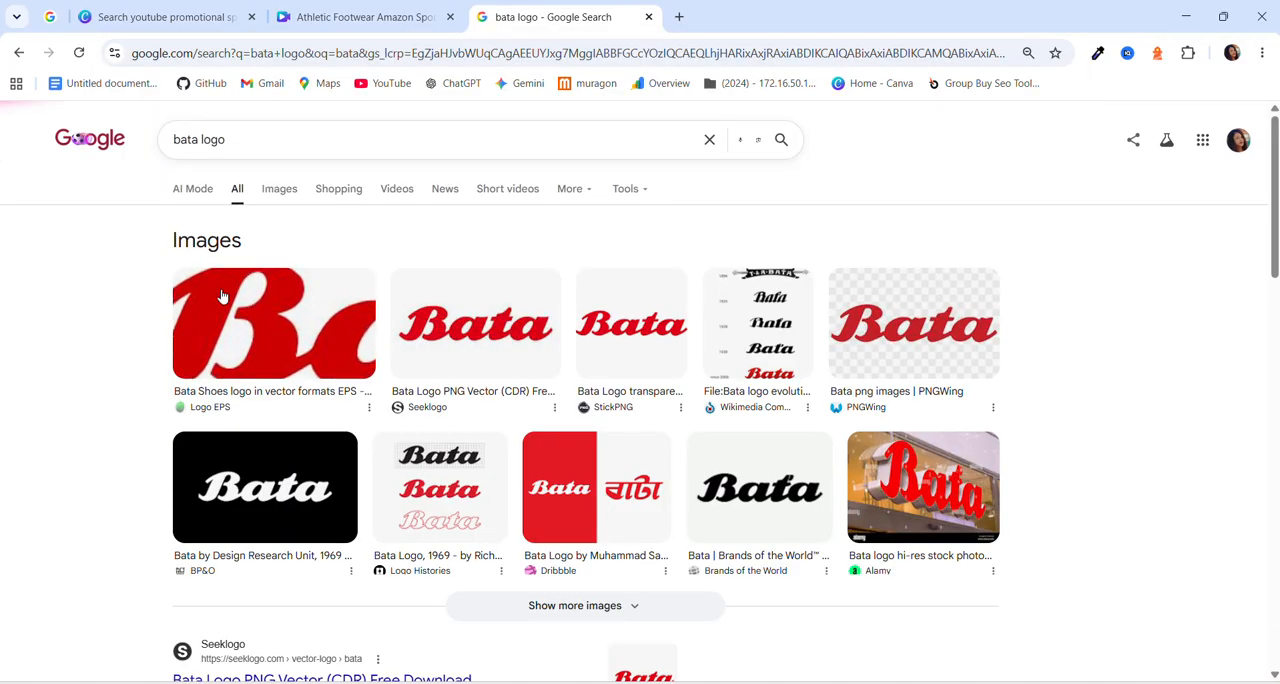
{"action": "left_click", "coordinate": [285, 194]}
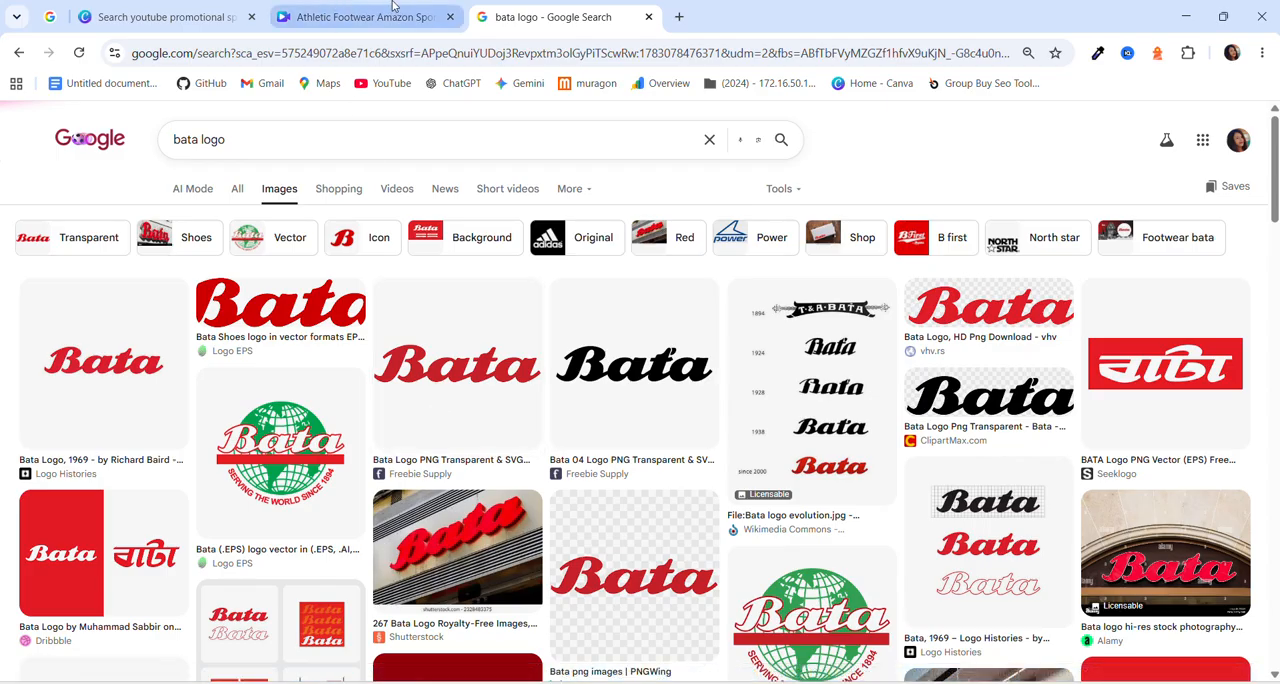
{"action": "right_click", "coordinate": [446, 375]}
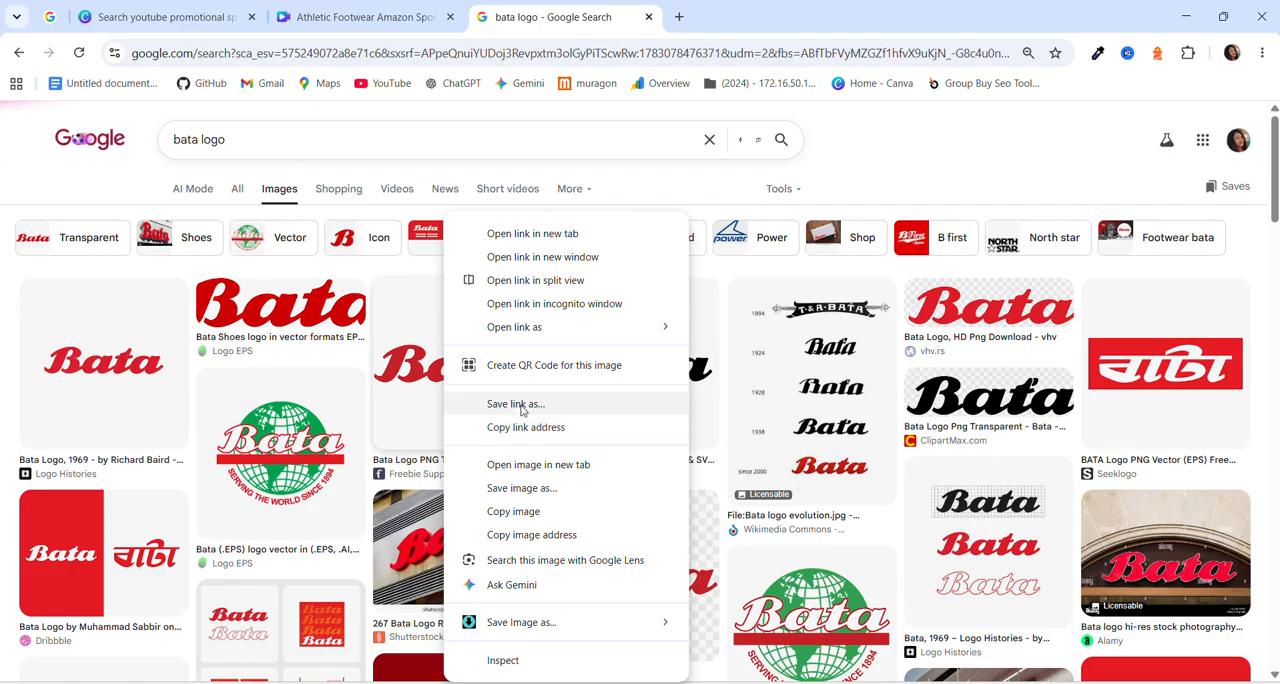
{"action": "left_click", "coordinate": [519, 488]}
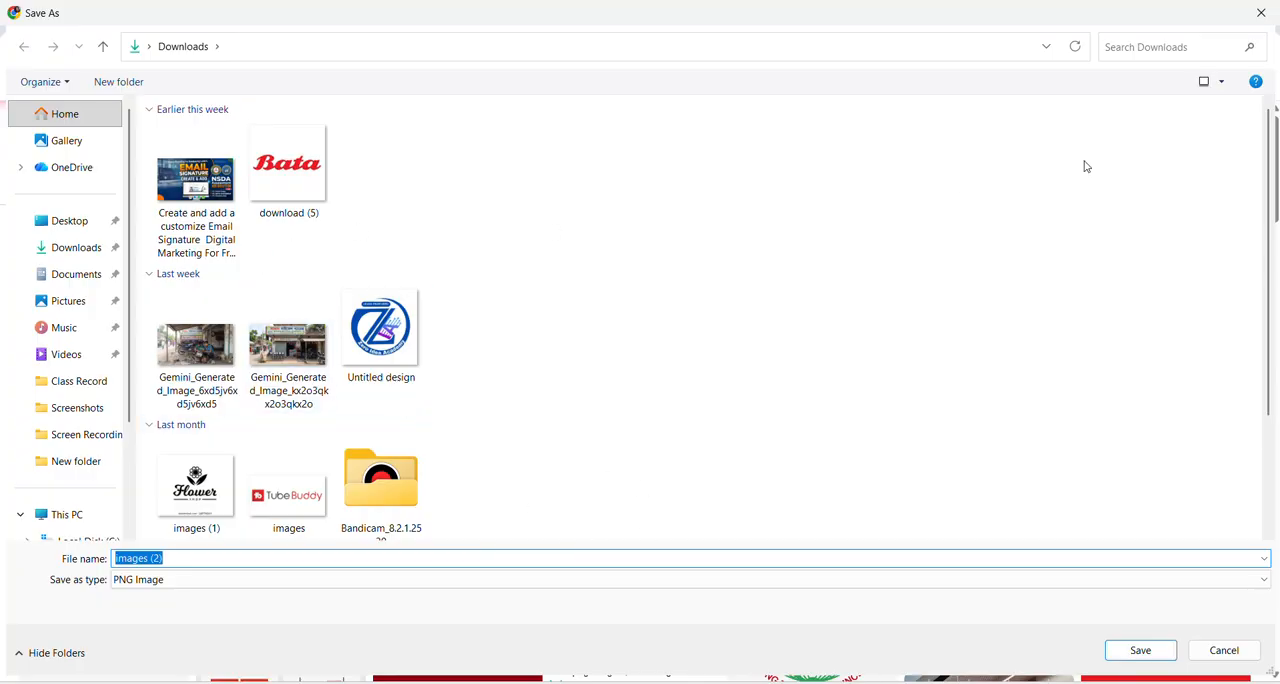
{"action": "left_click", "coordinate": [1261, 13]}
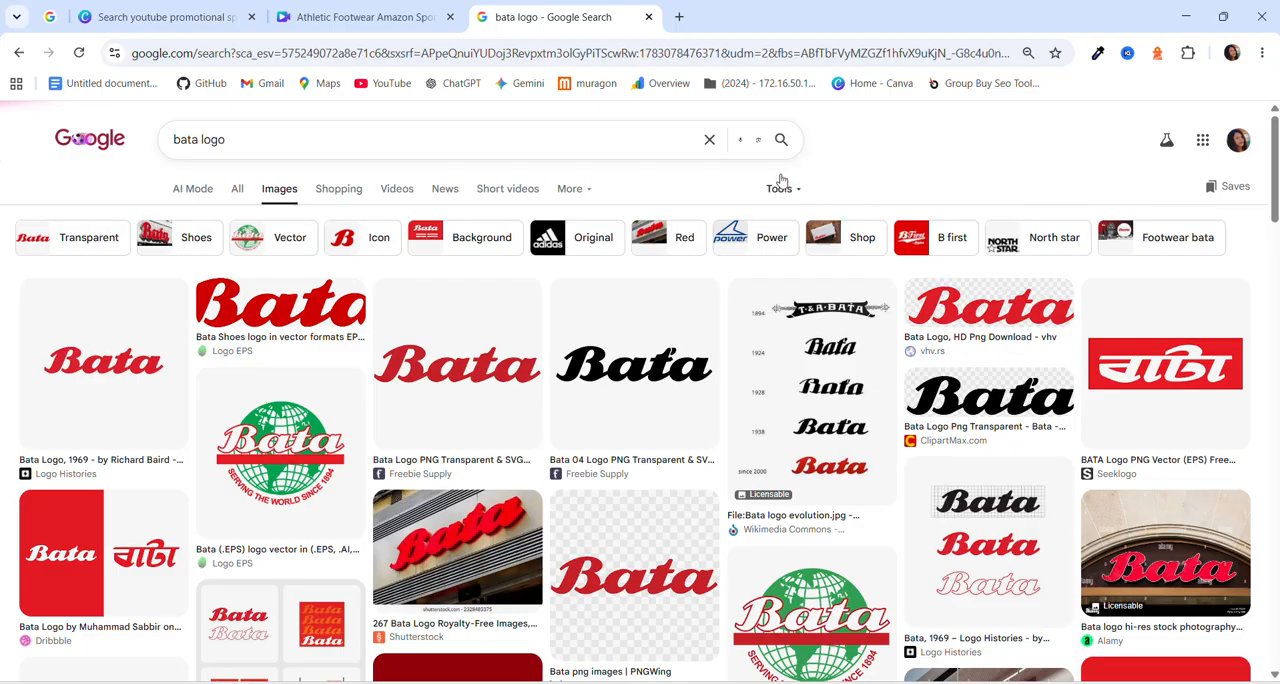
Return to the Canva design and upload the Bata logo image "download (5)" from the Downloads folder.
{"action": "left_click", "coordinate": [296, 17]}
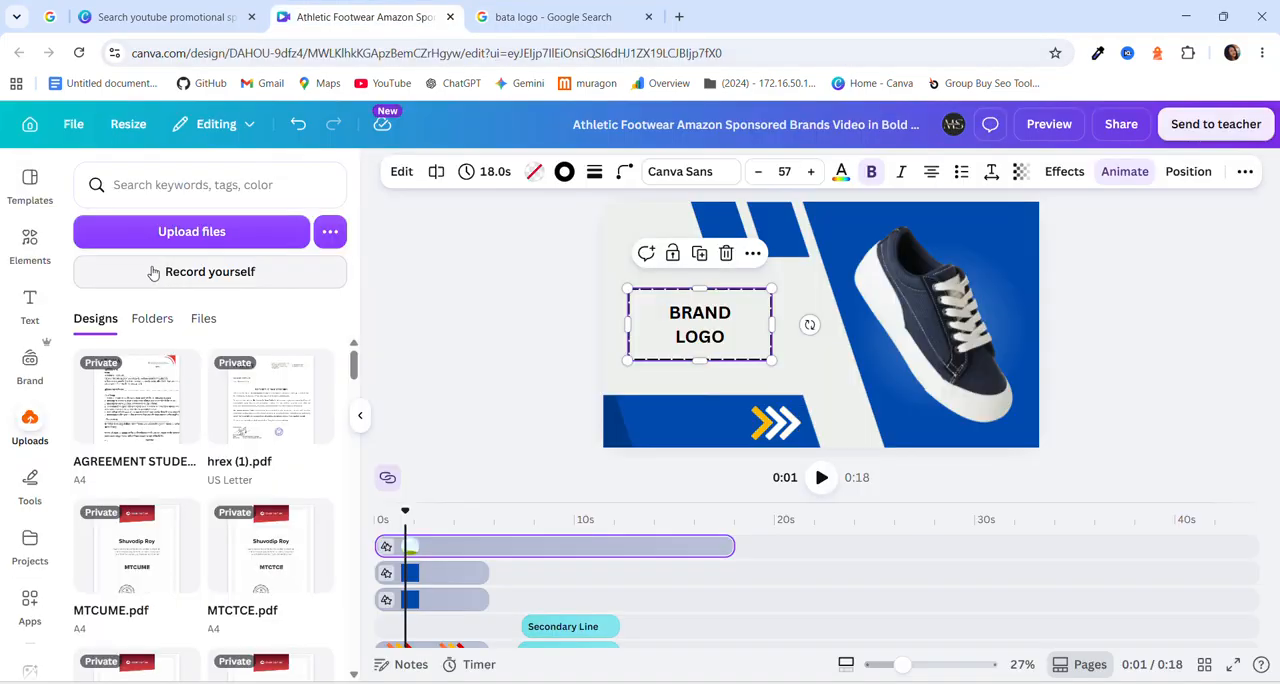
{"action": "left_click", "coordinate": [196, 238]}
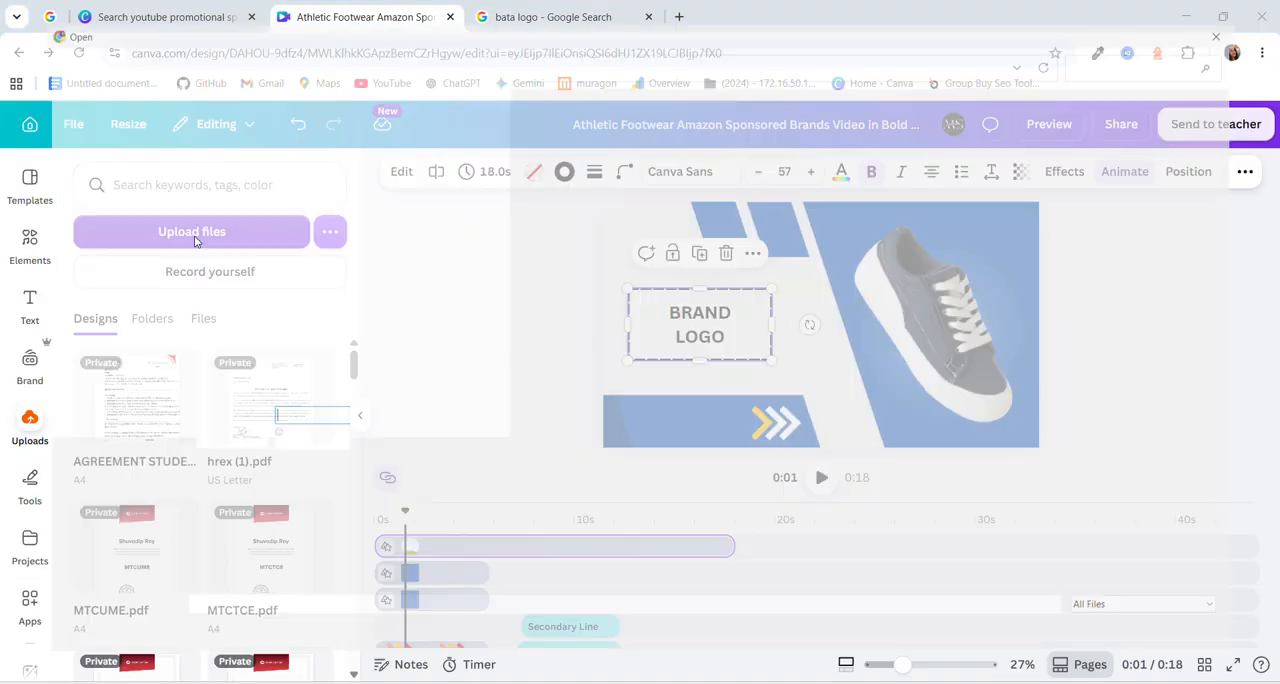
{"action": "left_click", "coordinate": [74, 251]}
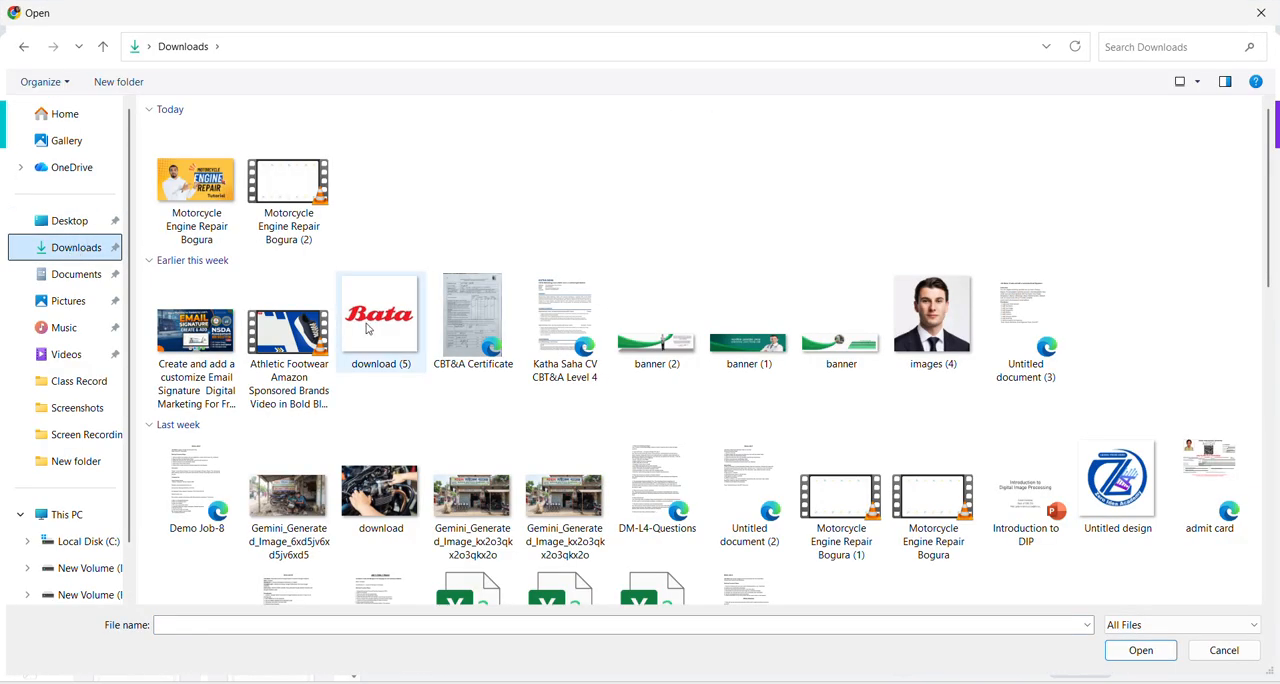
{"action": "left_click", "coordinate": [386, 302]}
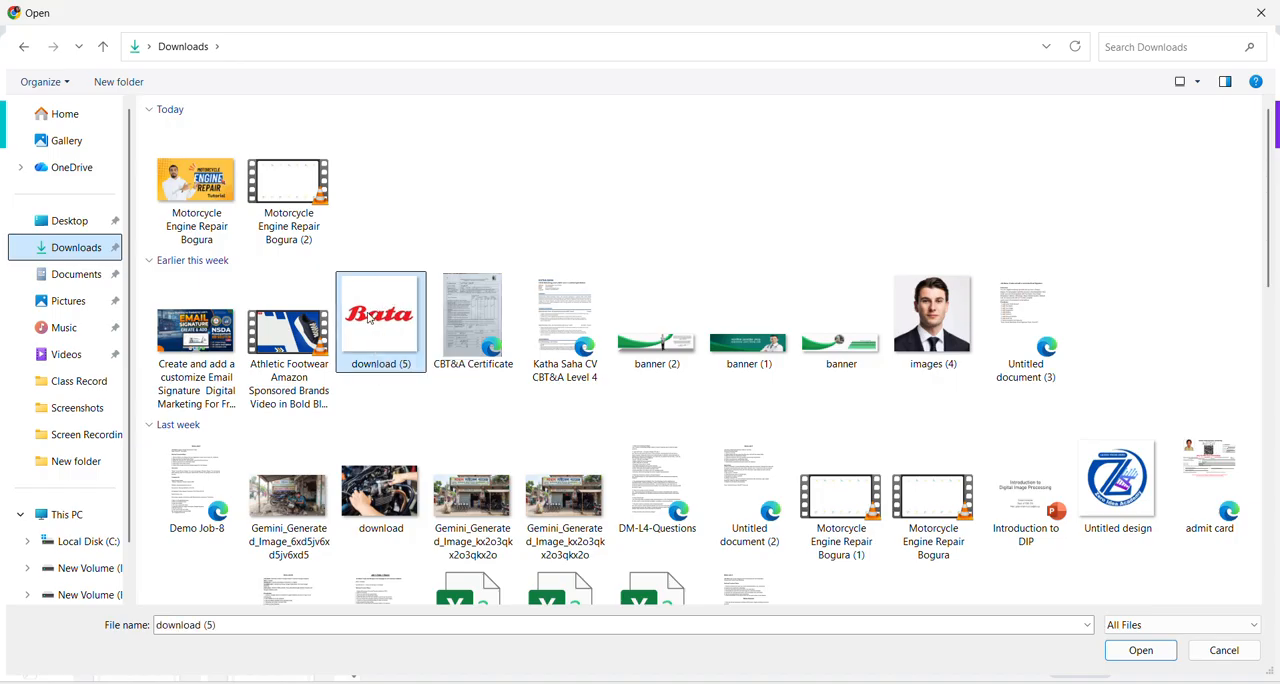
{"action": "left_click", "coordinate": [1131, 655]}
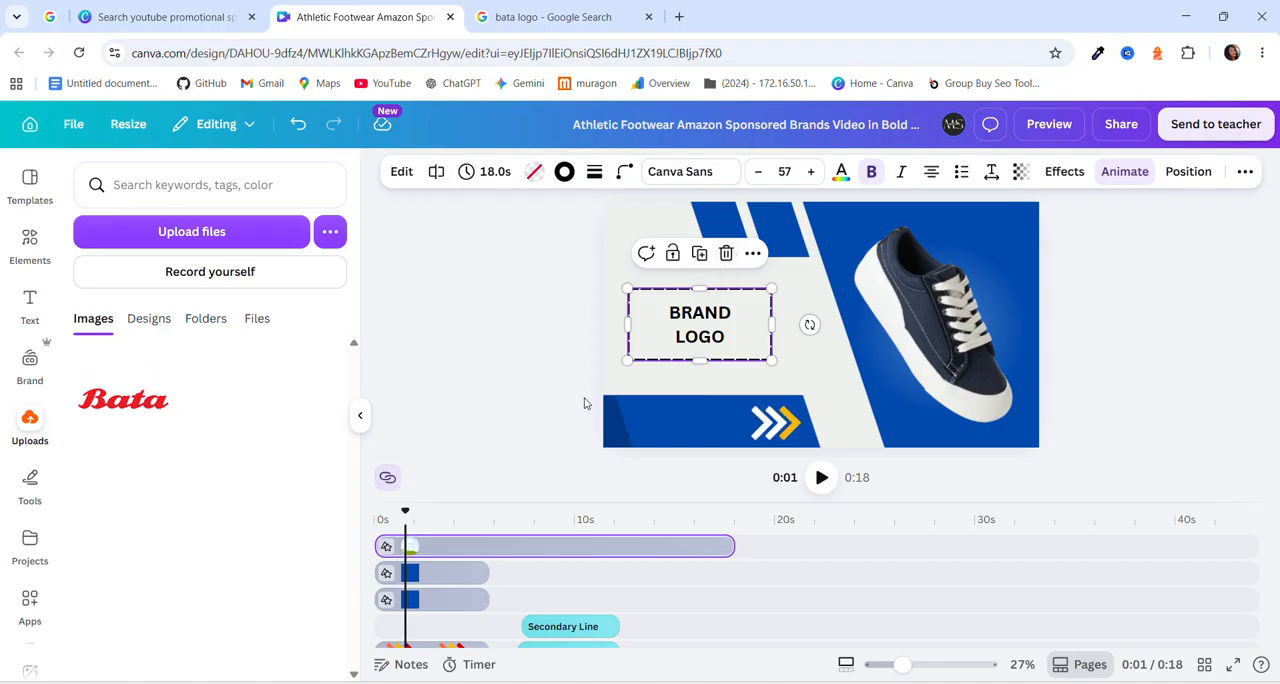
{"action": "left_click", "coordinate": [135, 405]}
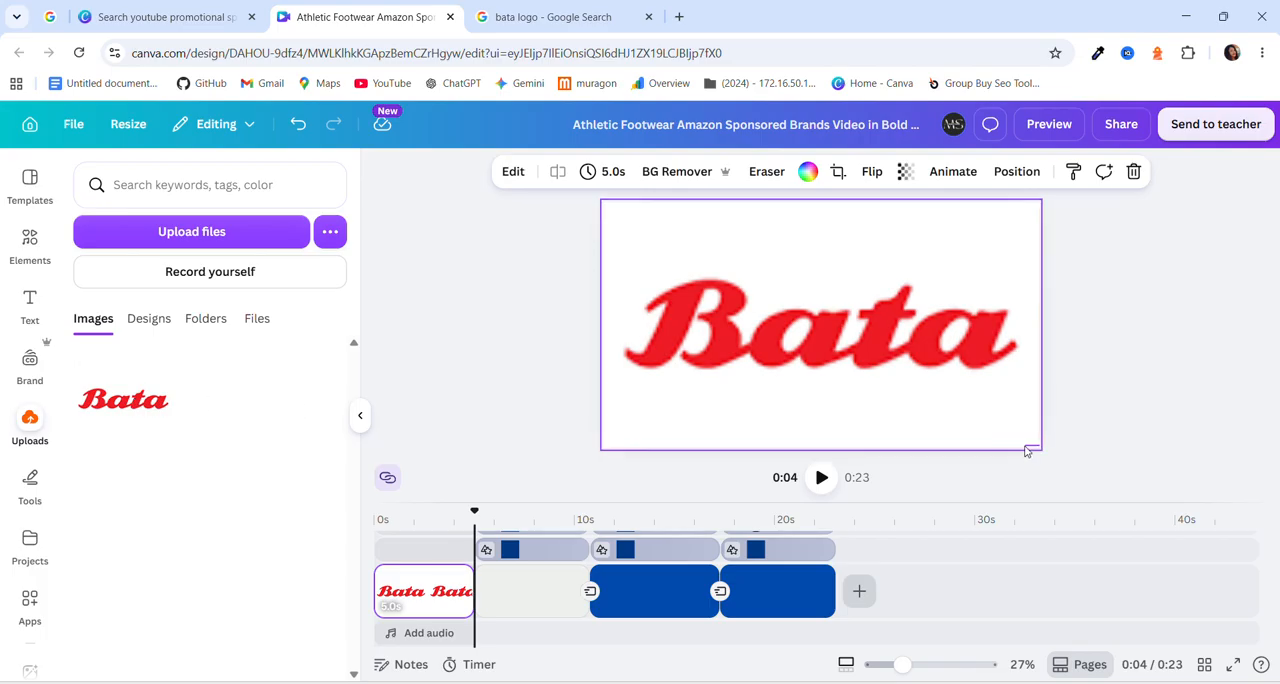
{"action": "left_click", "coordinate": [1029, 452]}
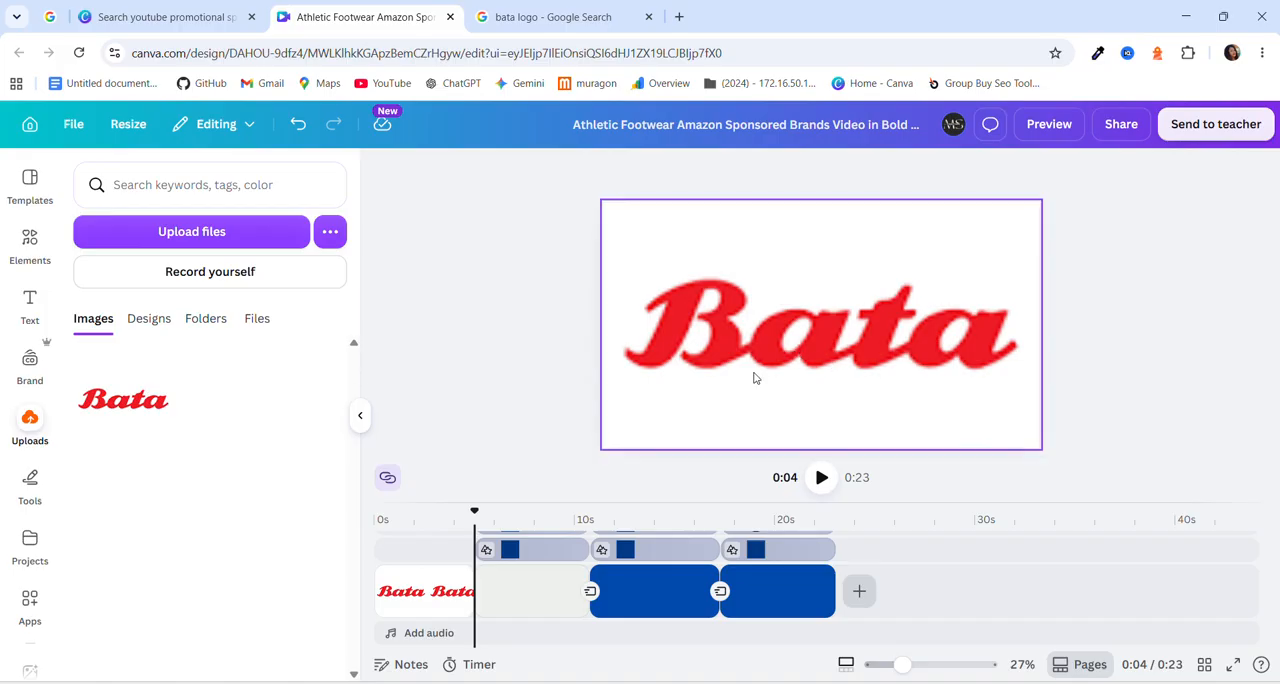
{"action": "key", "text": "Delete"}
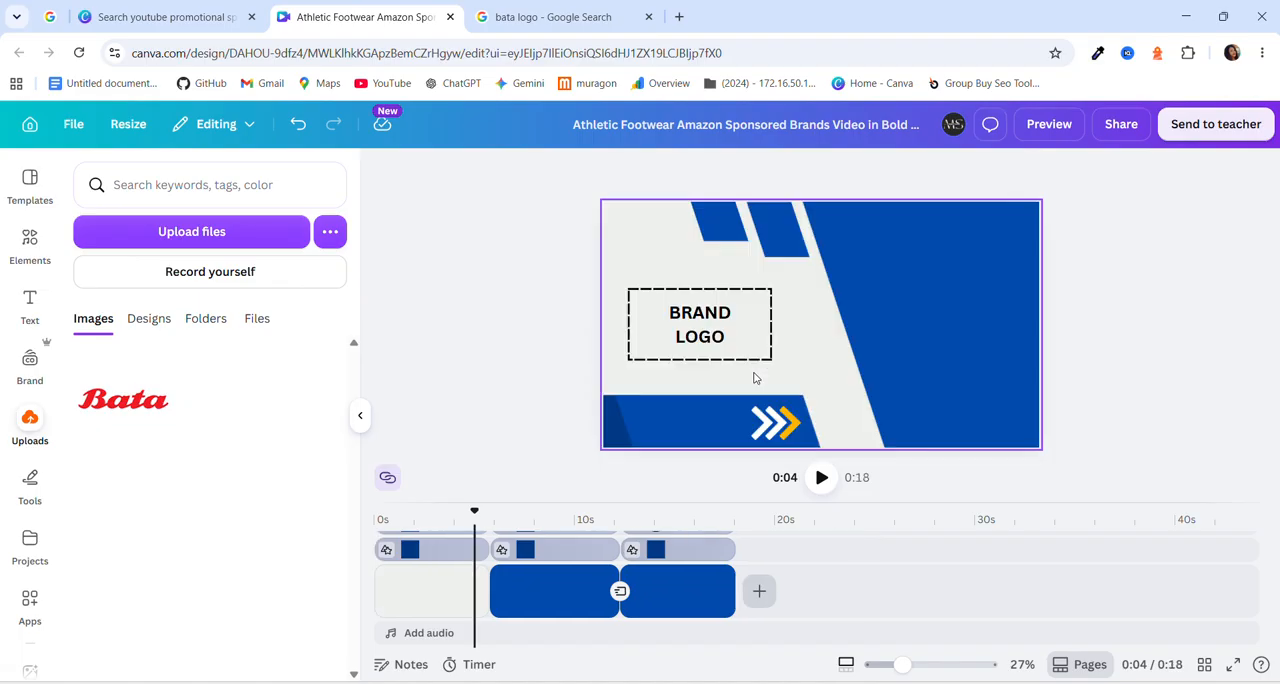
Place the uploaded Bata logo over the BRAND LOGO box, slightly reduced in size, and remove its white background.
{"action": "left_click", "coordinate": [697, 353]}
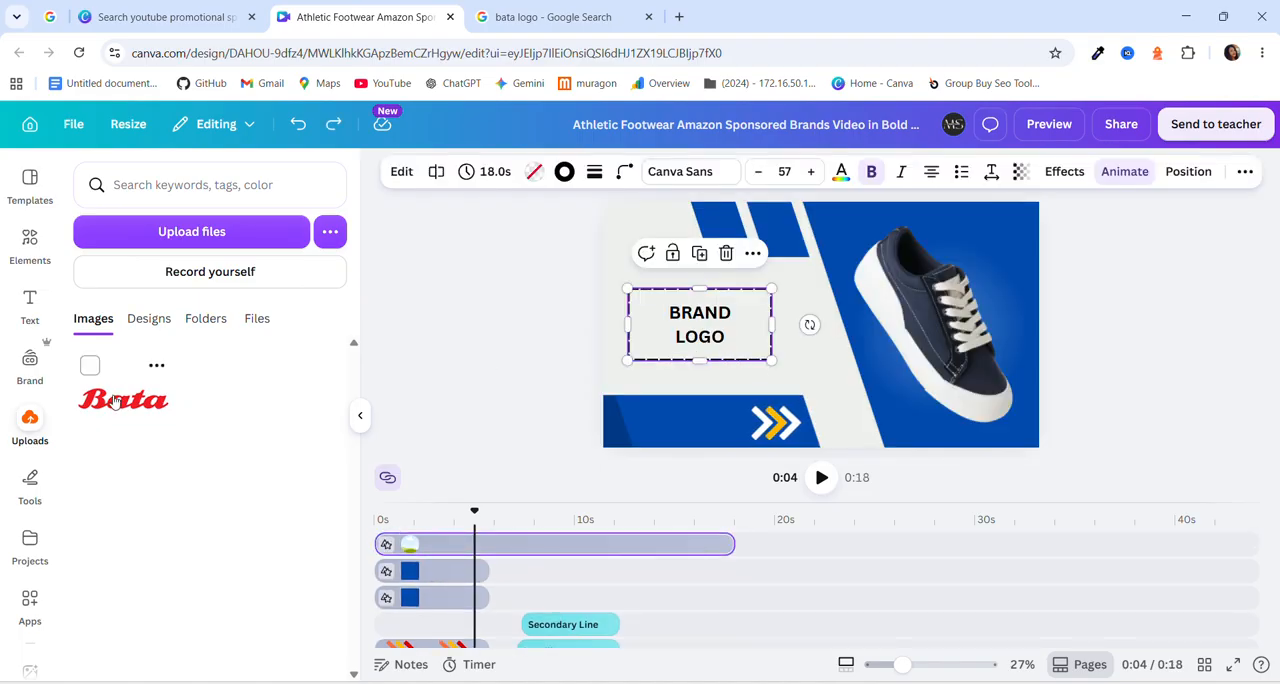
{"action": "left_click_drag", "start_coordinate": [118, 398], "coordinate": [692, 327]}
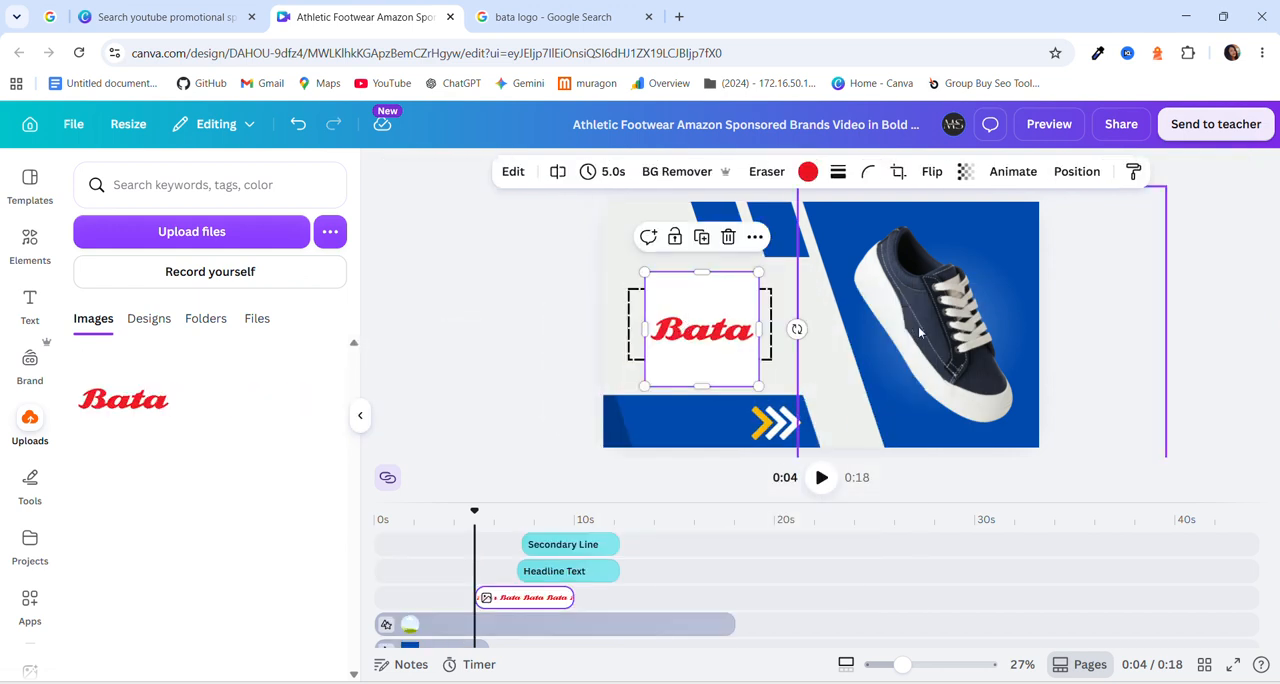
{"action": "left_click", "coordinate": [360, 415]}
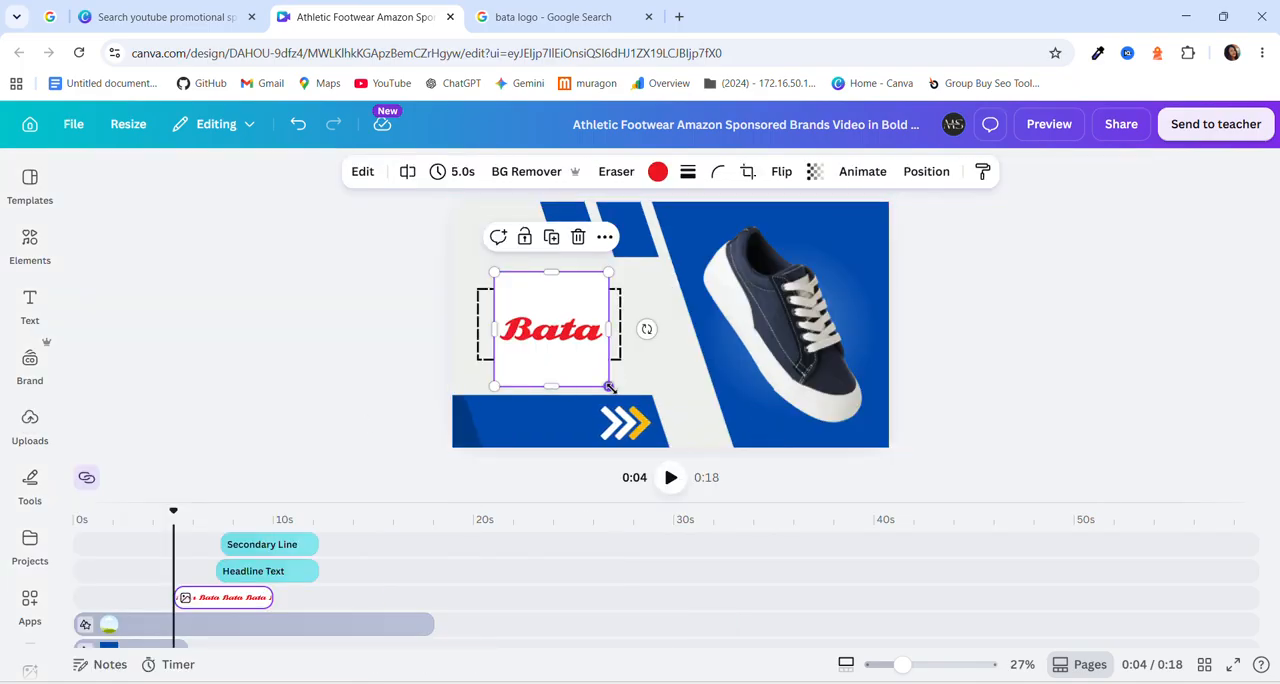
{"action": "left_click_drag", "start_coordinate": [608, 385], "coordinate": [583, 360]}
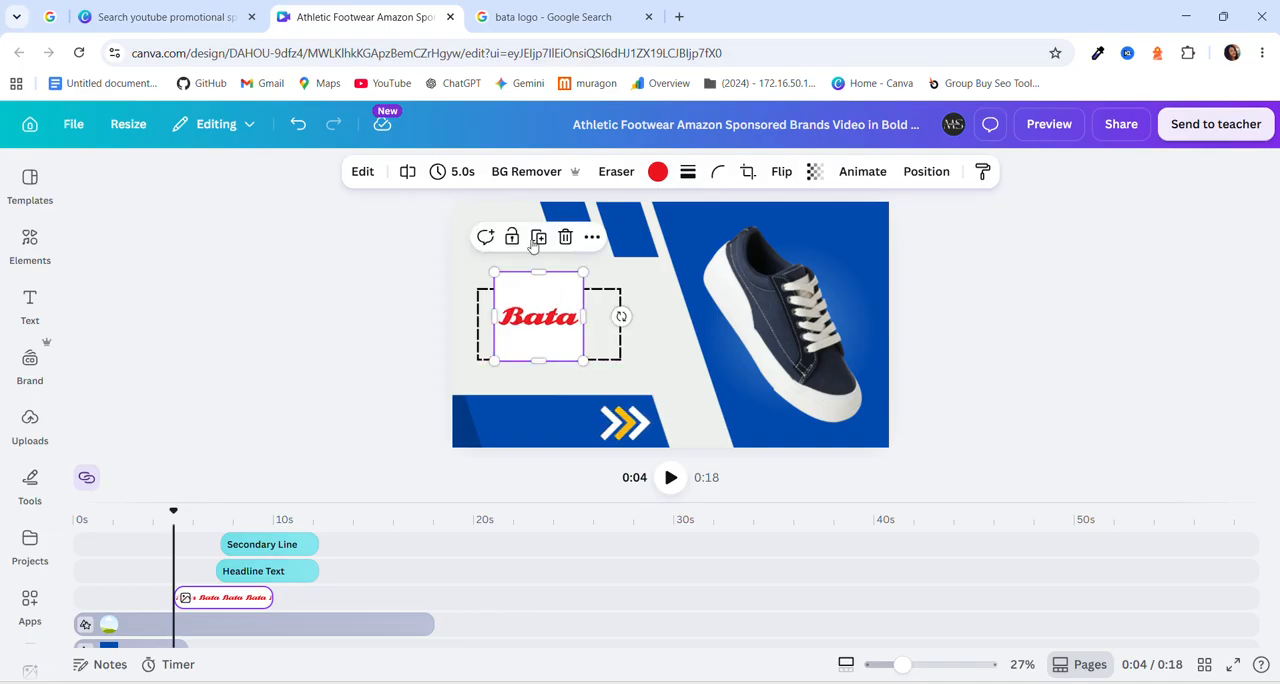
{"action": "left_click", "coordinate": [536, 174]}
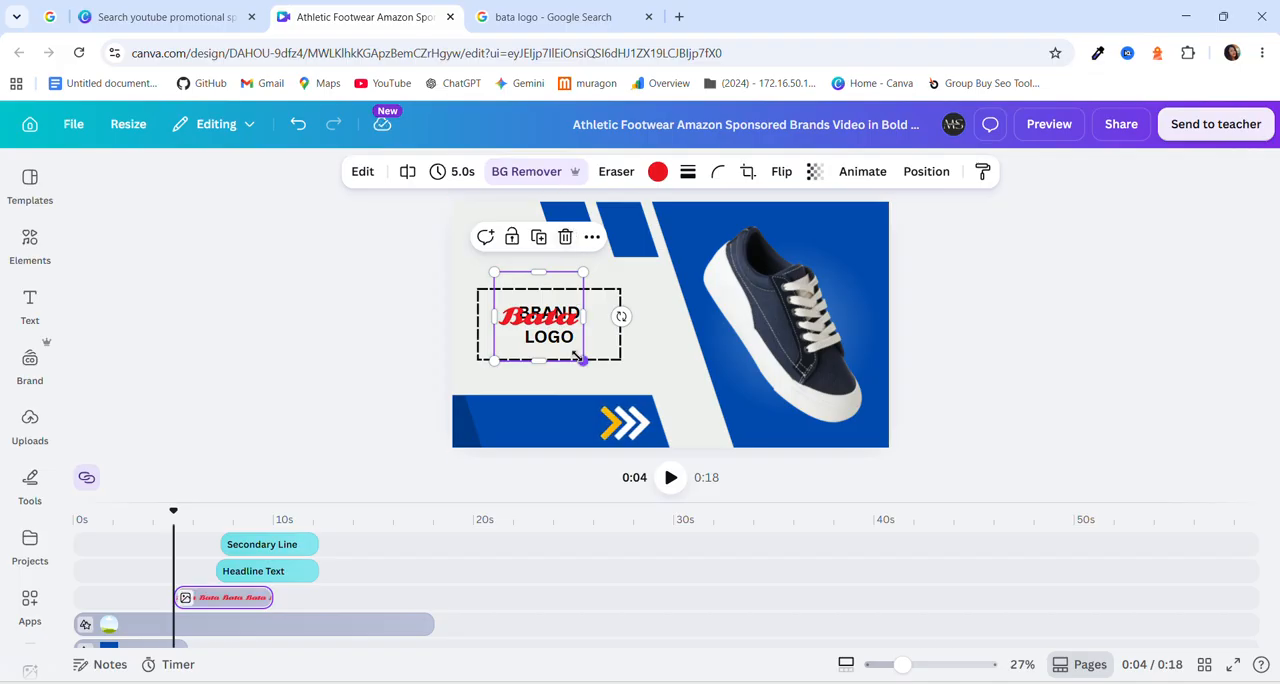
Shrink the Bata logo further and move it to the canvas's upper-left corner, beside the blue stripes.
{"action": "left_click_drag", "start_coordinate": [582, 359], "coordinate": [562, 337]}
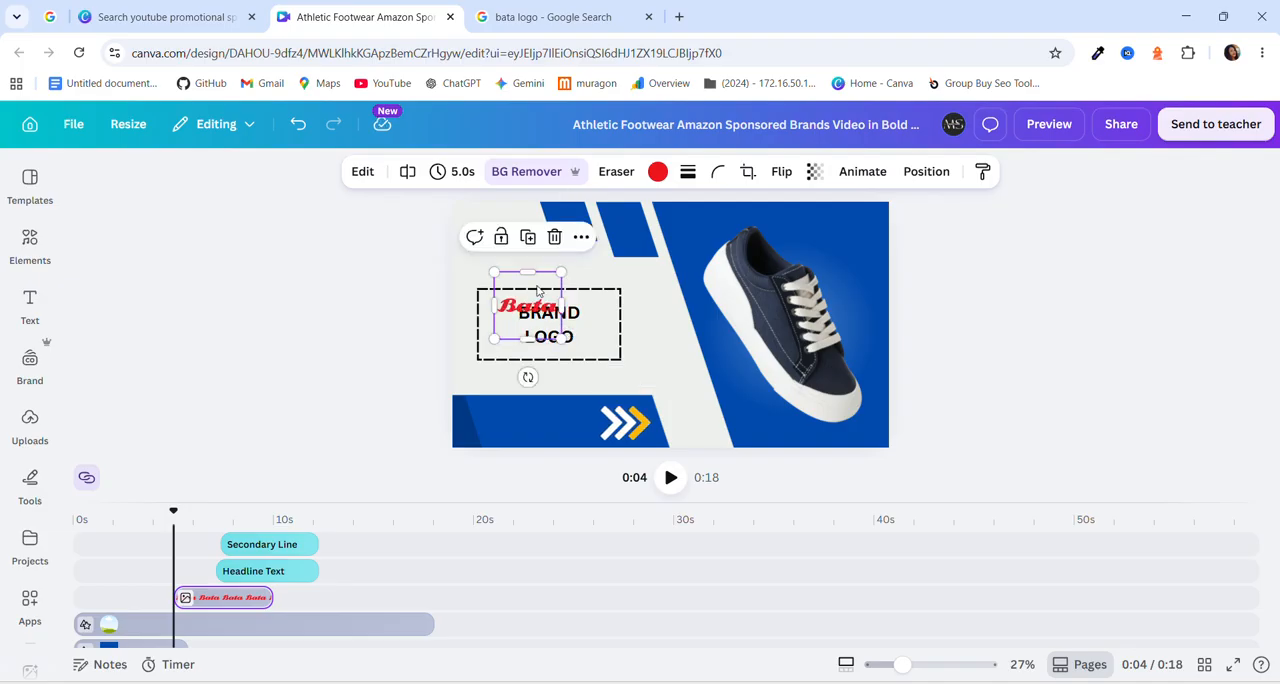
{"action": "left_click_drag", "start_coordinate": [537, 288], "coordinate": [516, 200]}
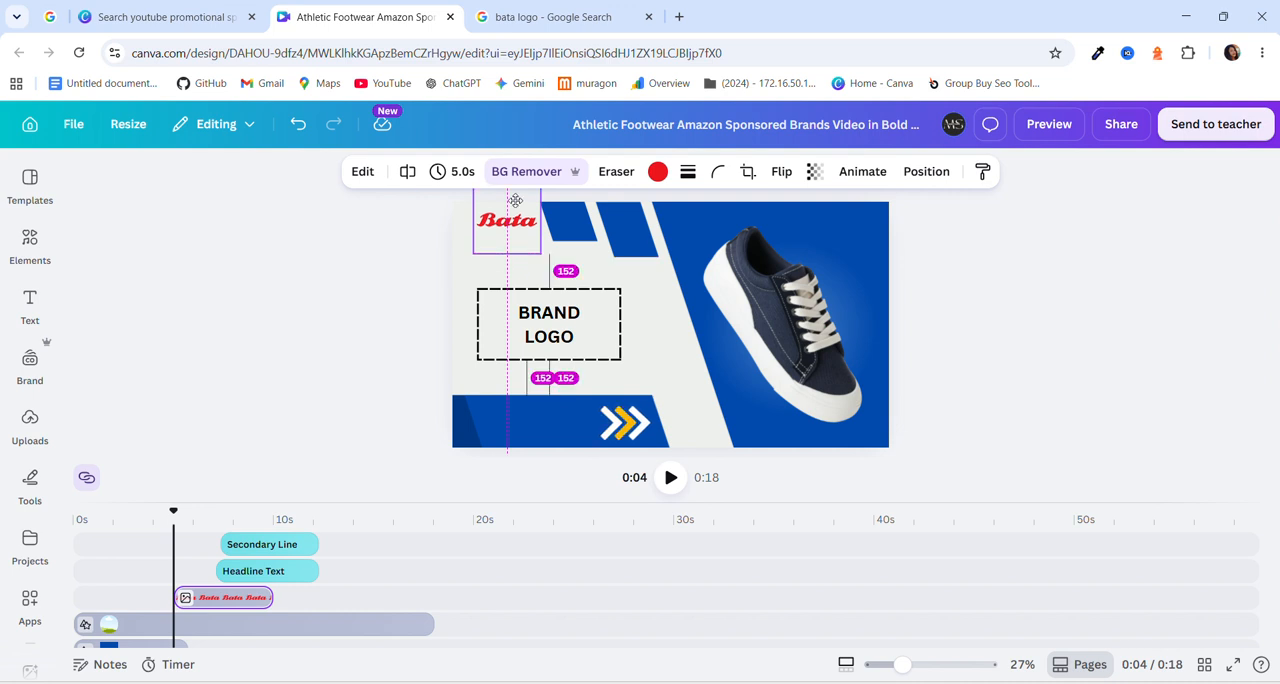
{"action": "left_click_drag", "start_coordinate": [515, 200], "coordinate": [514, 199]}
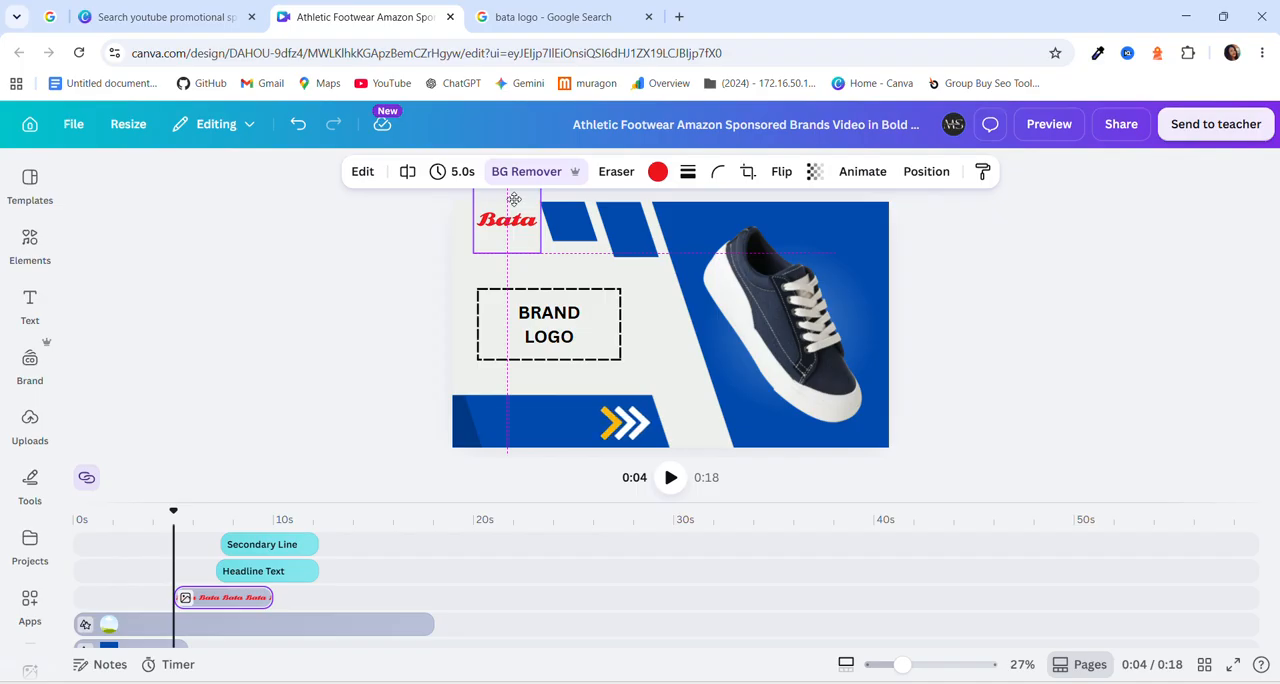
{"action": "left_click_drag", "start_coordinate": [514, 199], "coordinate": [514, 199]}
Delete the BRAND LOGO placeholder box from the canvas.
{"action": "left_click", "coordinate": [578, 352]}
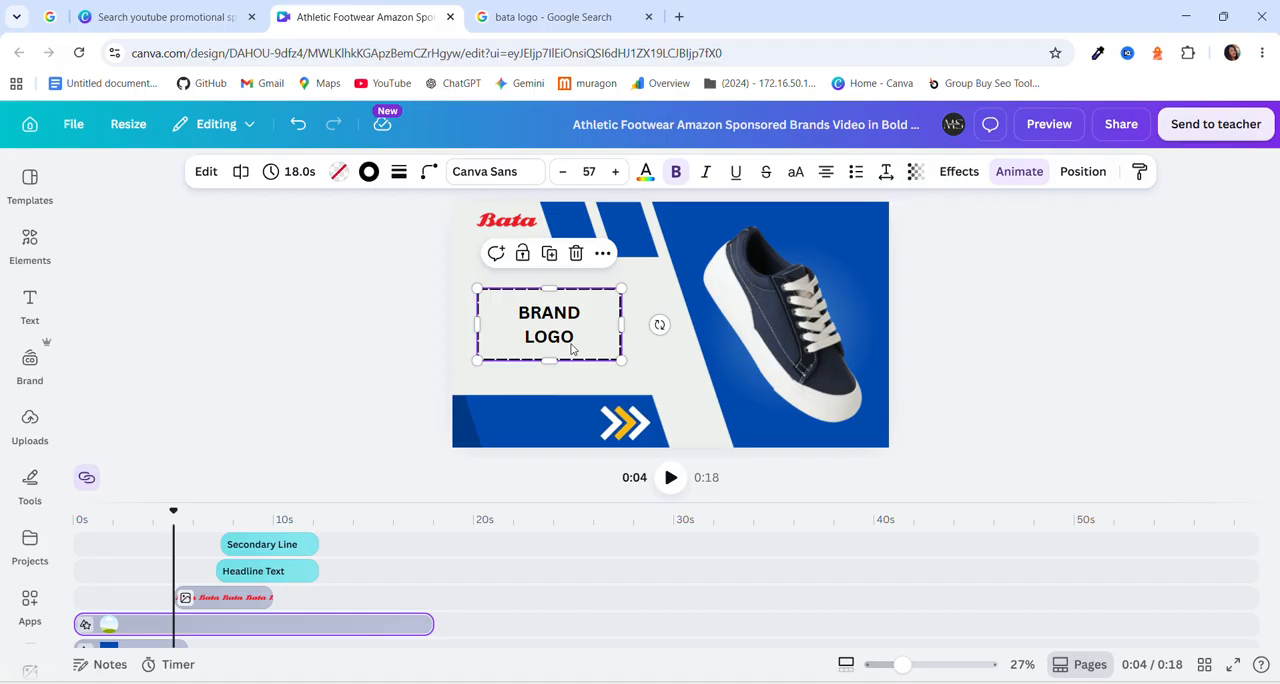
{"action": "key", "text": "Delete"}
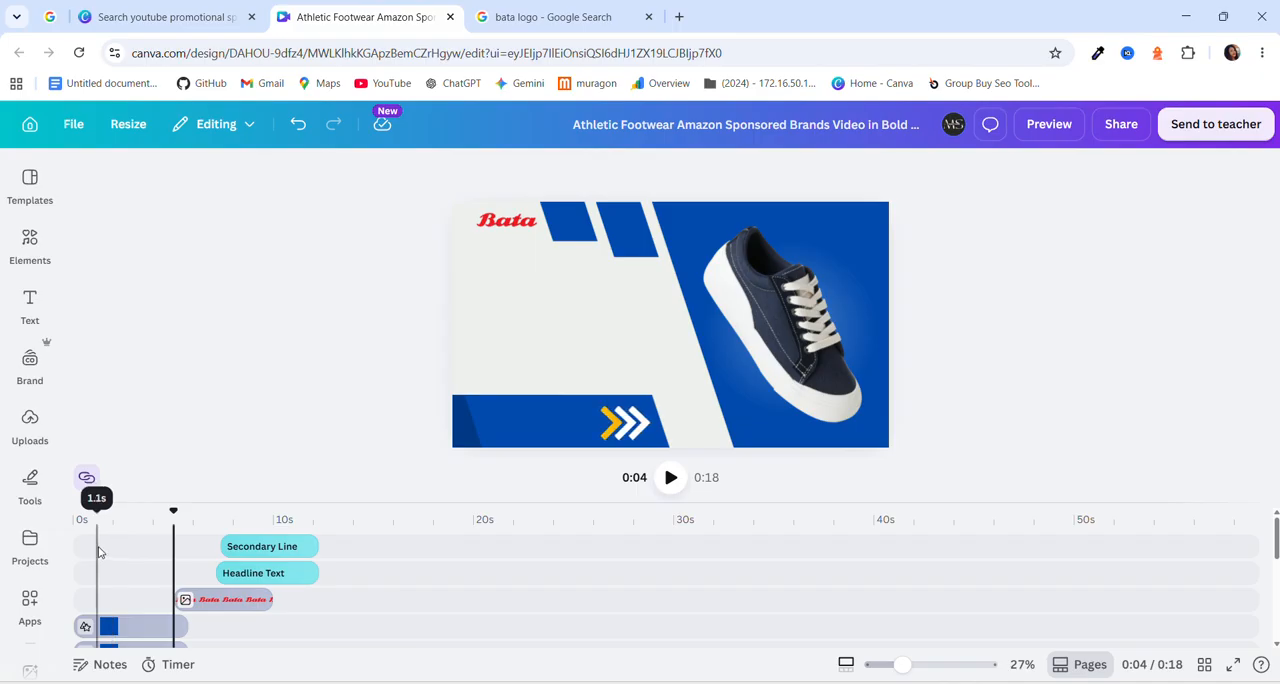
{"action": "scroll", "coordinate": [194, 567], "scroll_direction": "down", "scroll_amount": 1}
{"action": "scroll", "coordinate": [194, 567], "scroll_direction": "up", "scroll_amount": 1}
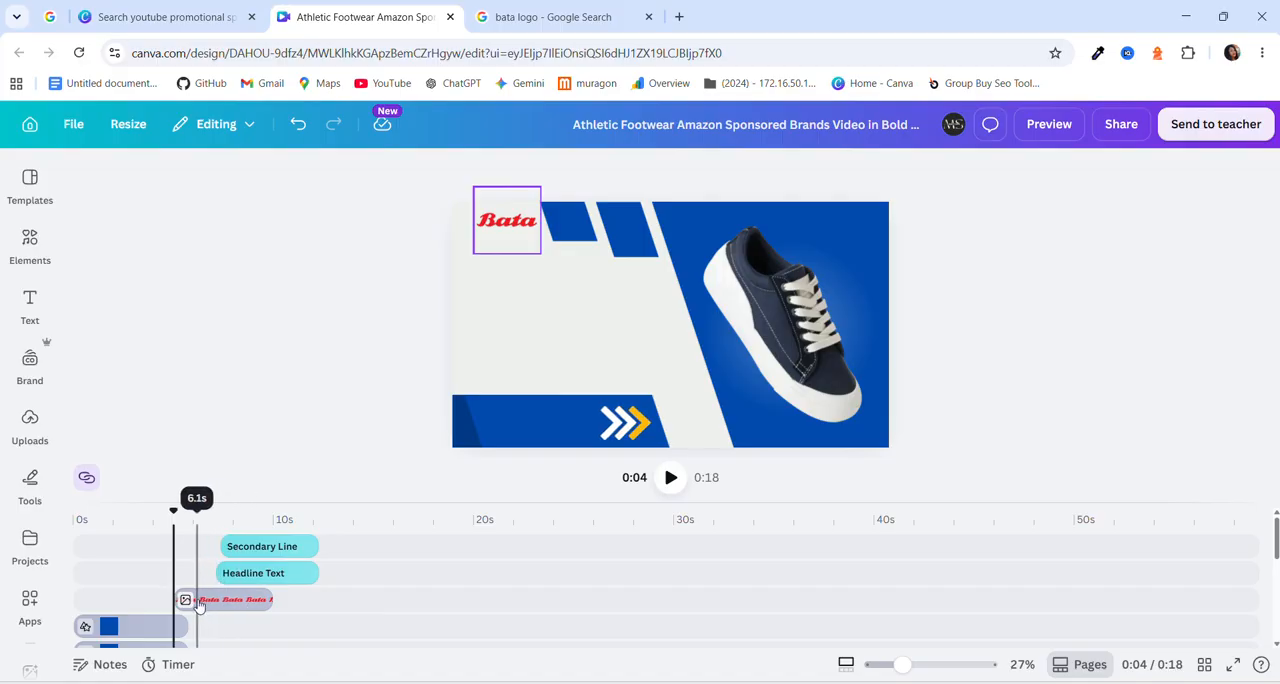
Move the Bata logo clip to the topmost timeline track and stretch it from 0 to 18 seconds, covering the whole video.
{"action": "left_click", "coordinate": [198, 604]}
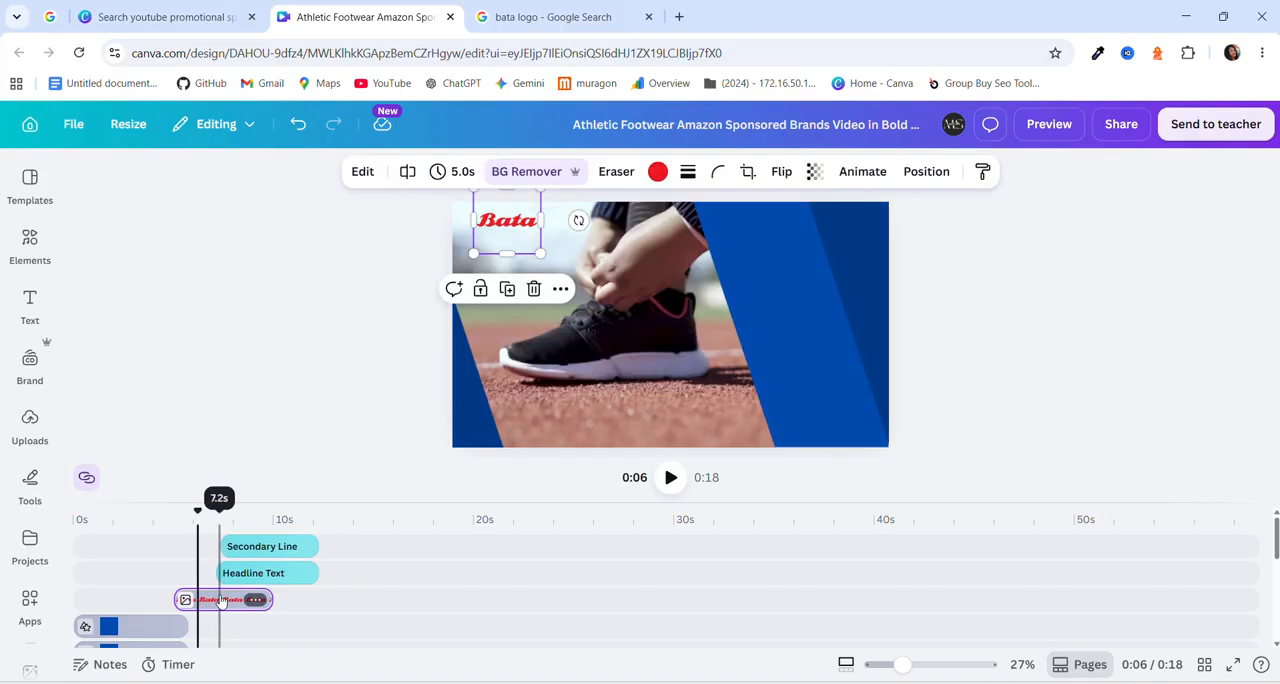
{"action": "left_click_drag", "start_coordinate": [221, 600], "coordinate": [186, 545]}
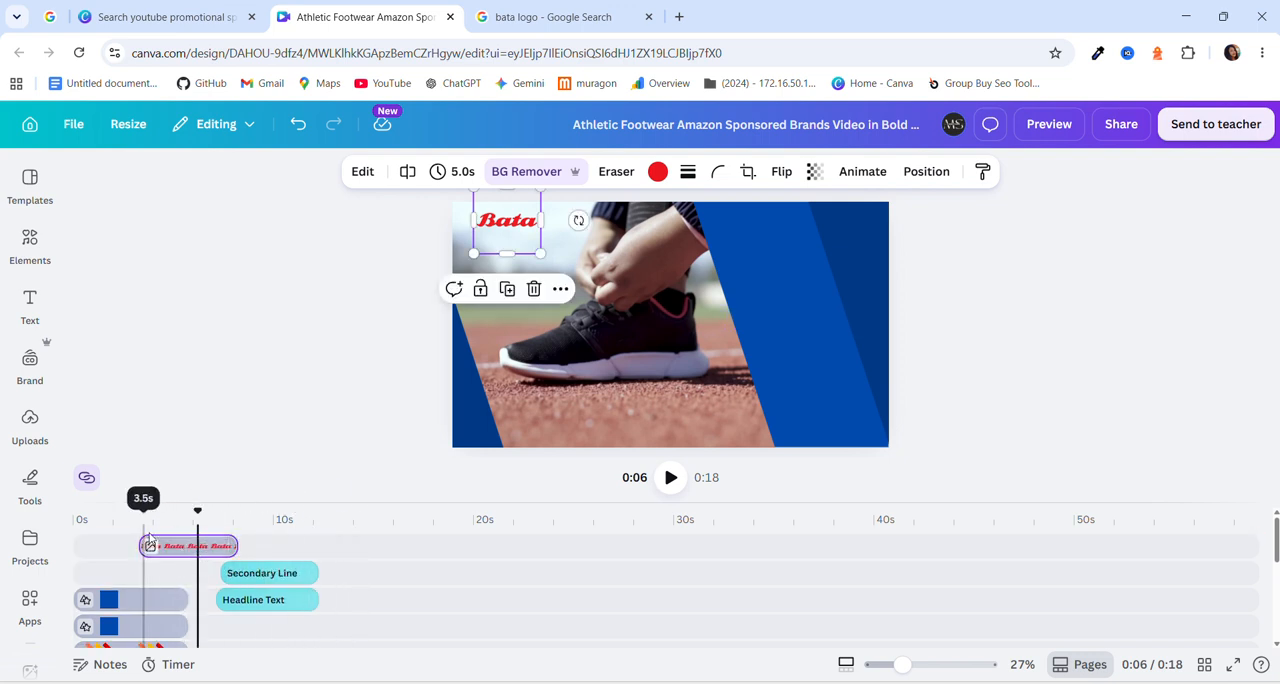
{"action": "left_click_drag", "start_coordinate": [131, 549], "coordinate": [76, 546]}
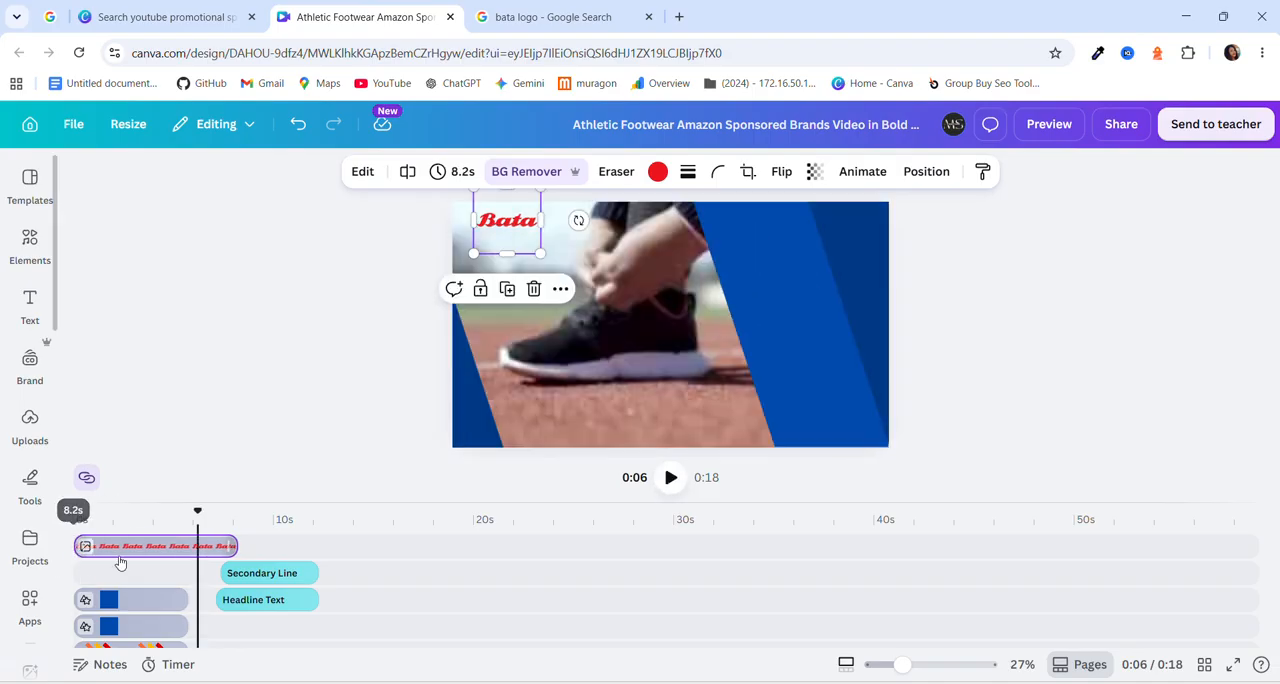
{"action": "left_click_drag", "start_coordinate": [238, 547], "coordinate": [431, 555]}
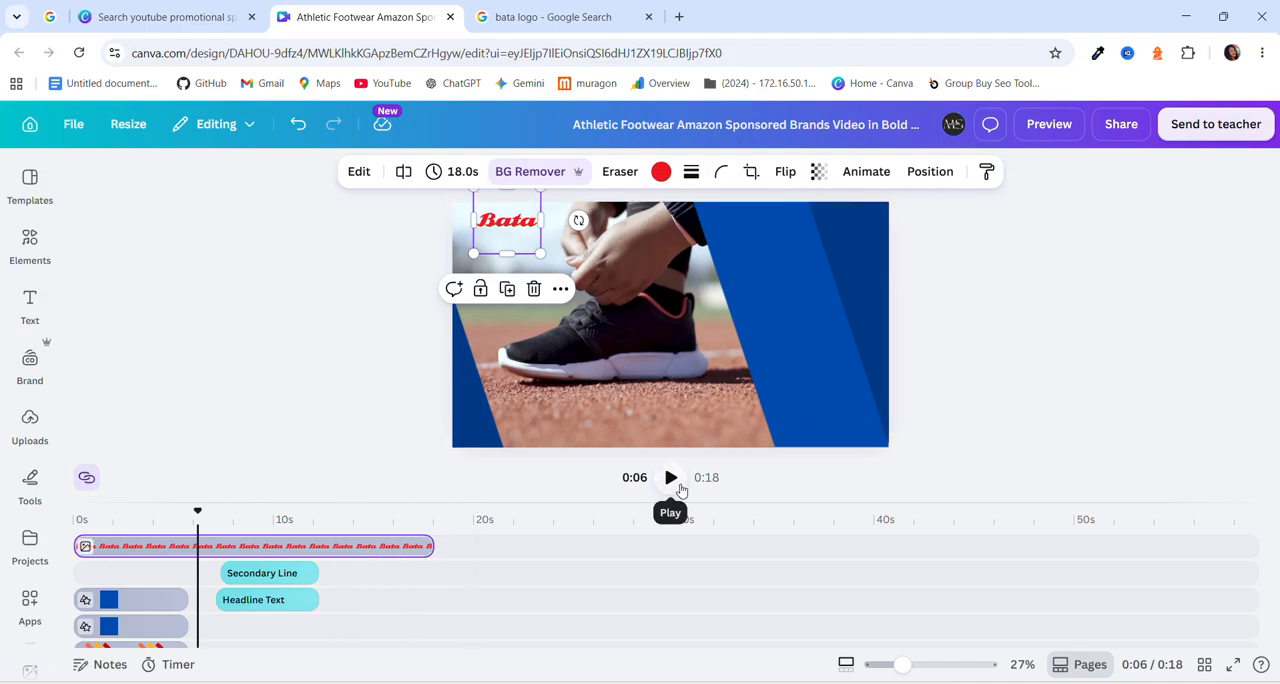
Play the video to check the Bata logo across all scenes, and pause it once it restarts.
{"action": "left_click", "coordinate": [677, 487]}
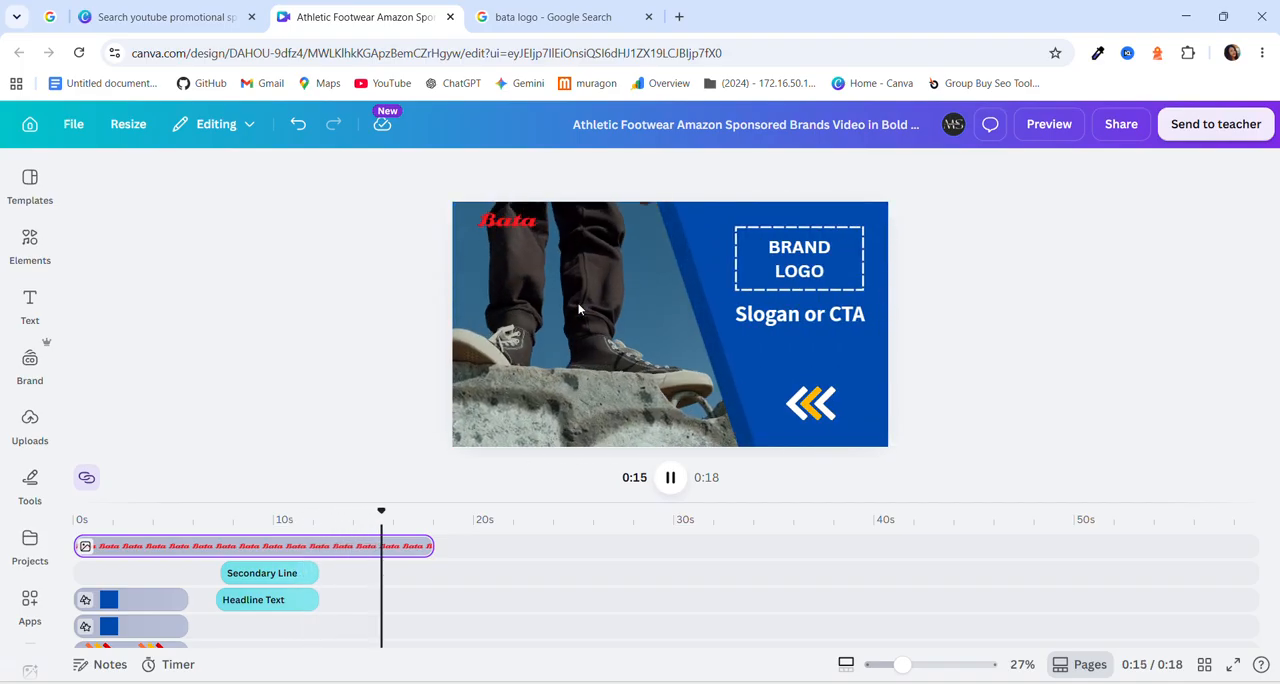
{"action": "left_click", "coordinate": [670, 479]}
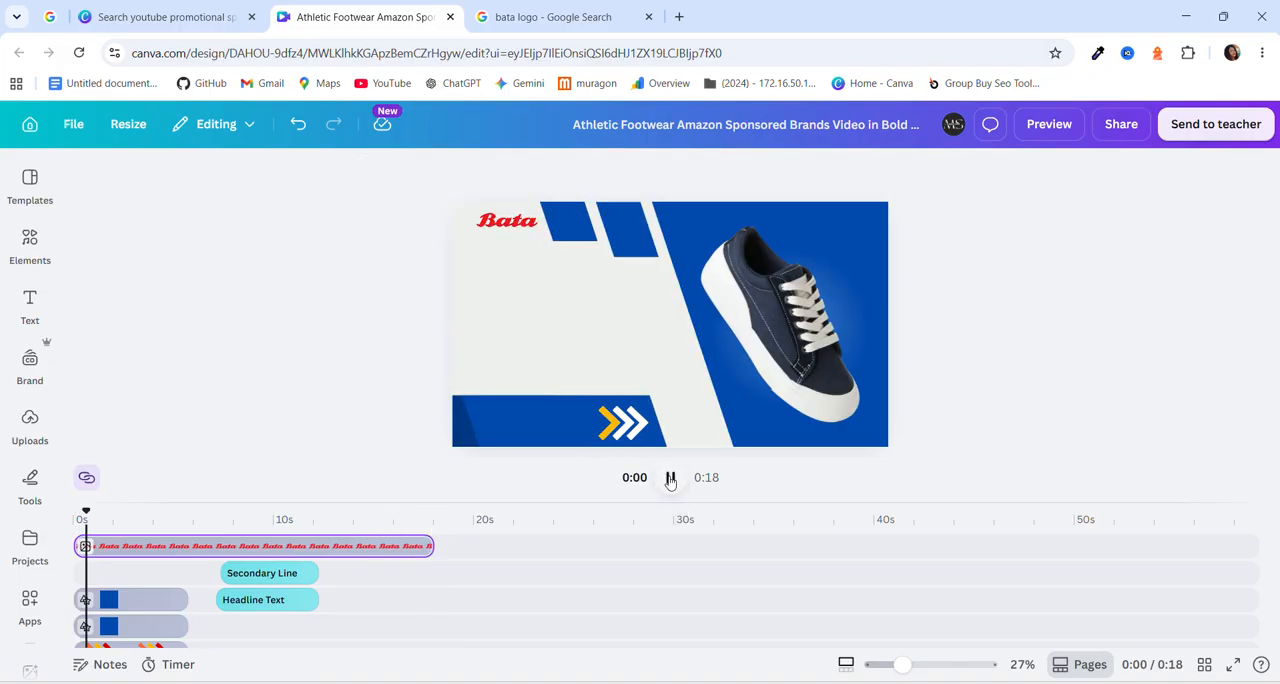
{"action": "left_click", "coordinate": [670, 479]}
Switch to the job instructions PDF, review the requirement about logo and call-to-action, and return to the Canva design.
{"action": "left_click", "coordinate": [631, 628]}
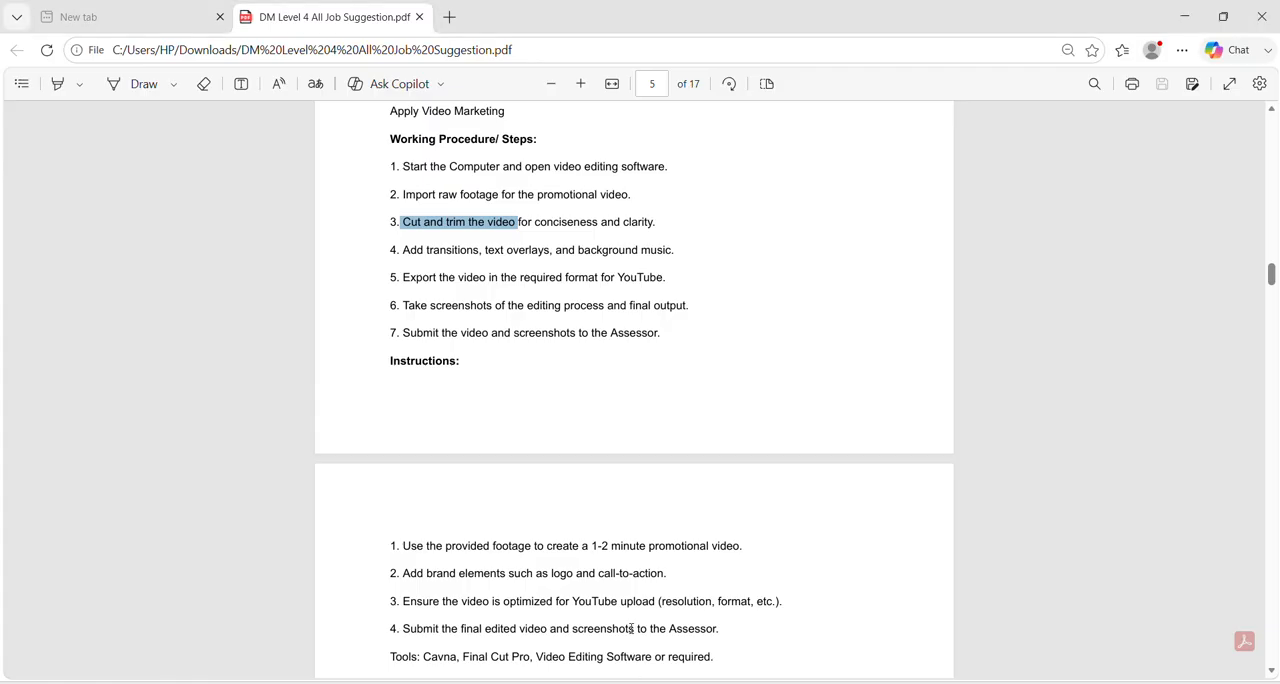
{"action": "left_click", "coordinate": [552, 577]}
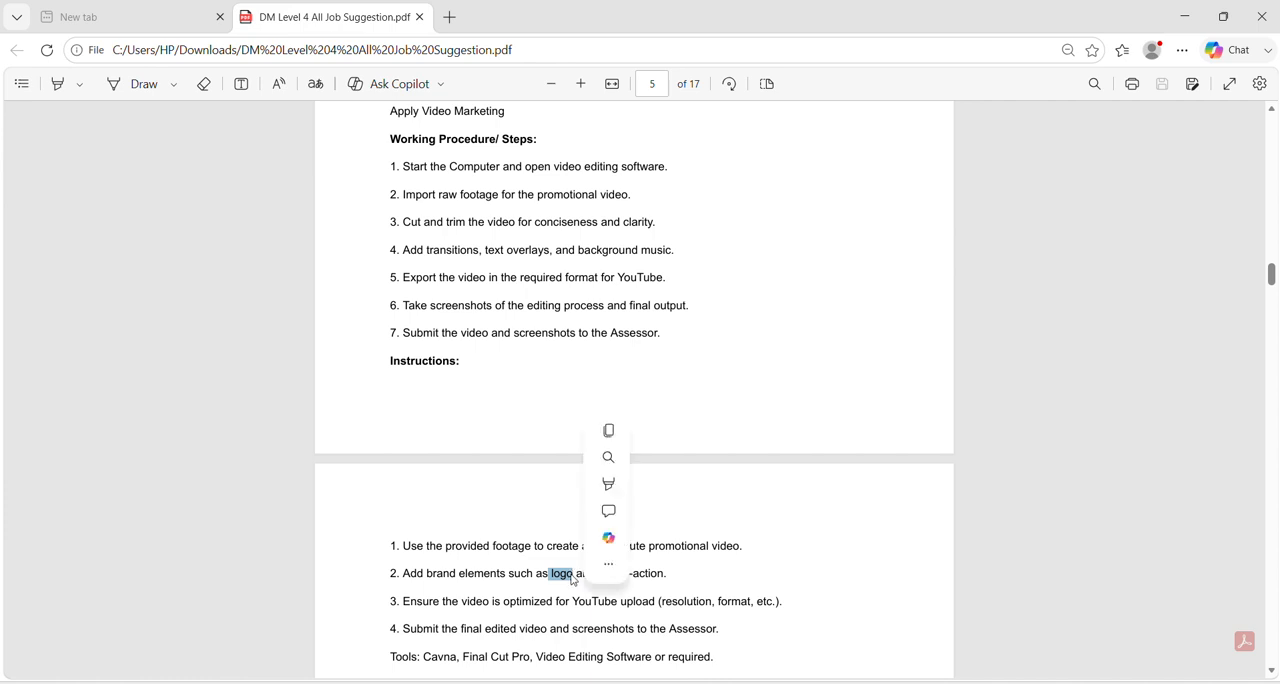
{"action": "left_click", "coordinate": [517, 590]}
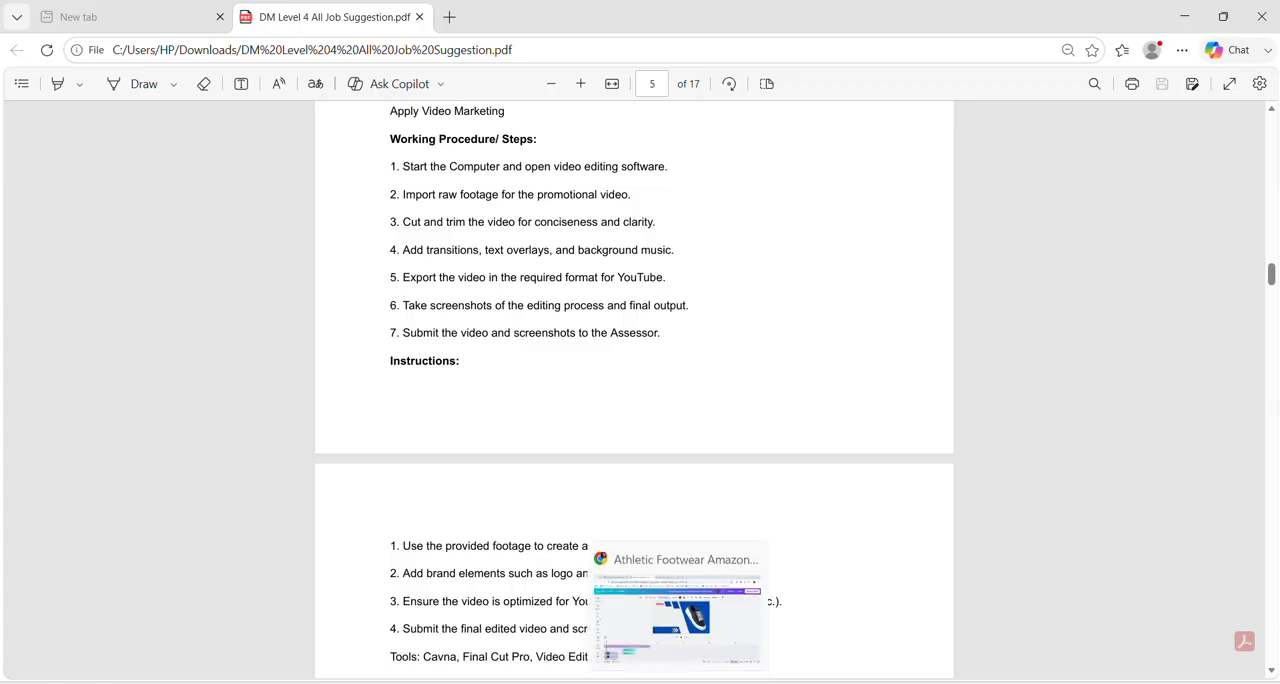
{"action": "left_click", "coordinate": [672, 681]}
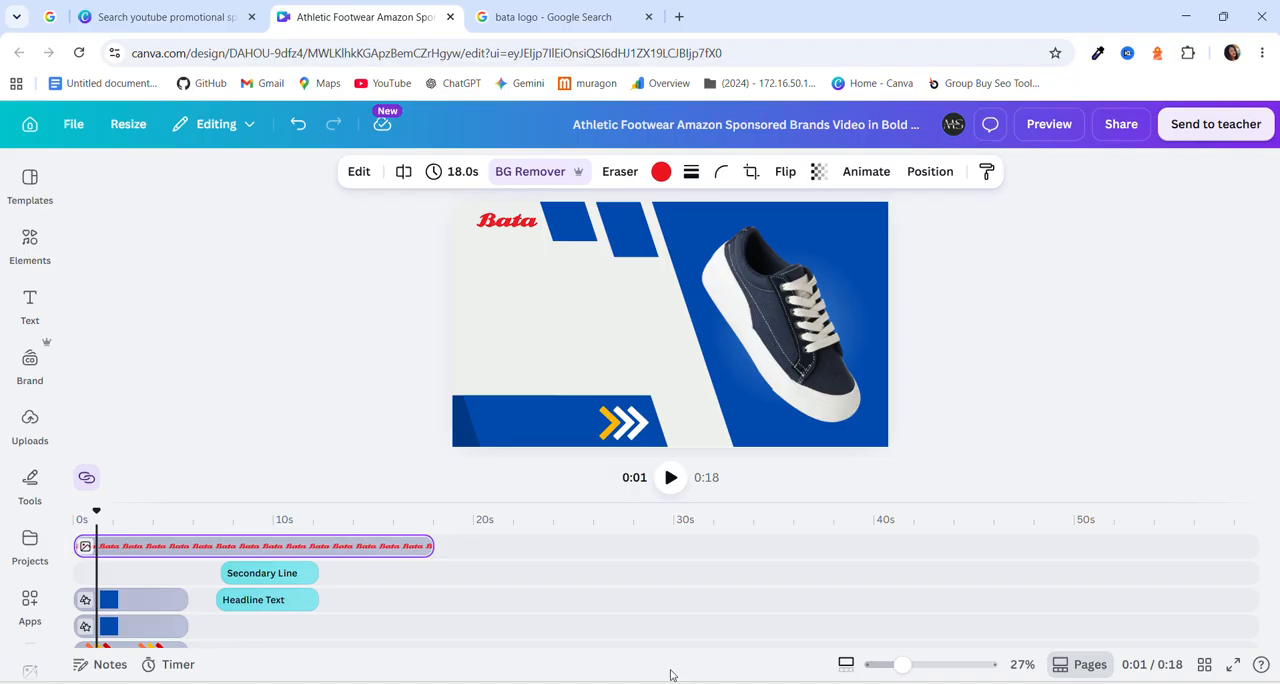
Replace the "Headline Text" placeholder in the second scene with "Comfortable".
{"action": "left_click", "coordinate": [82, 515]}
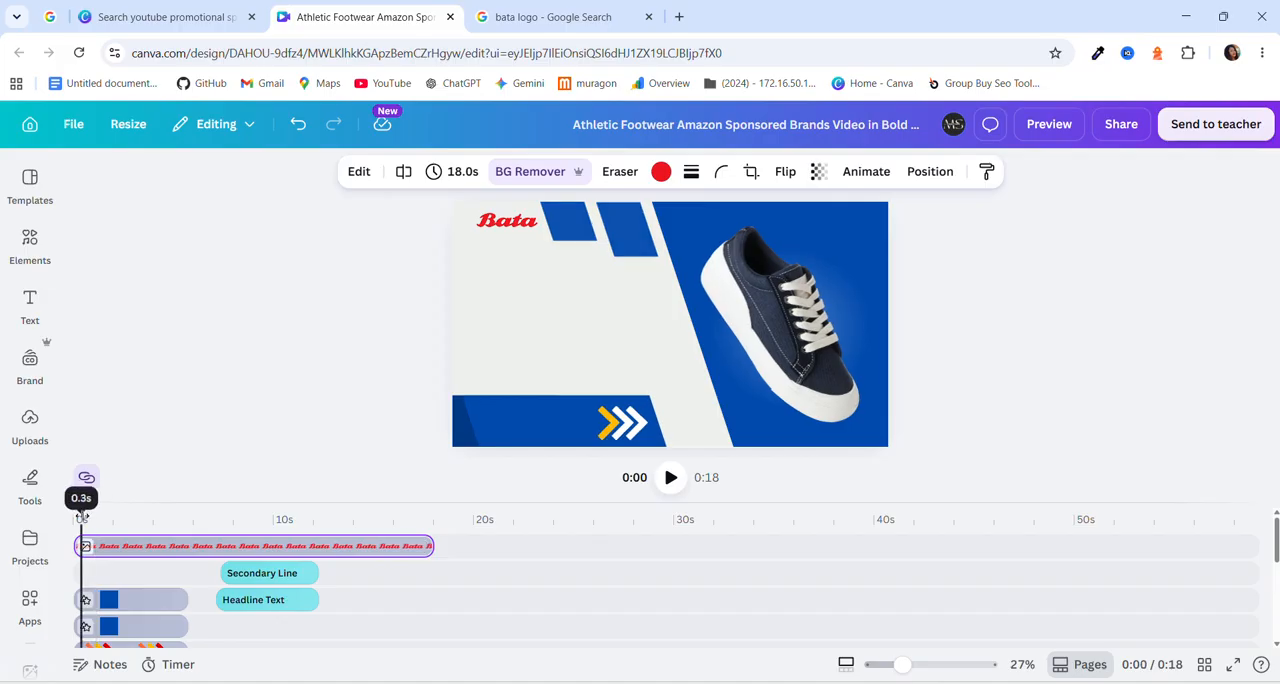
{"action": "left_click", "coordinate": [264, 580]}
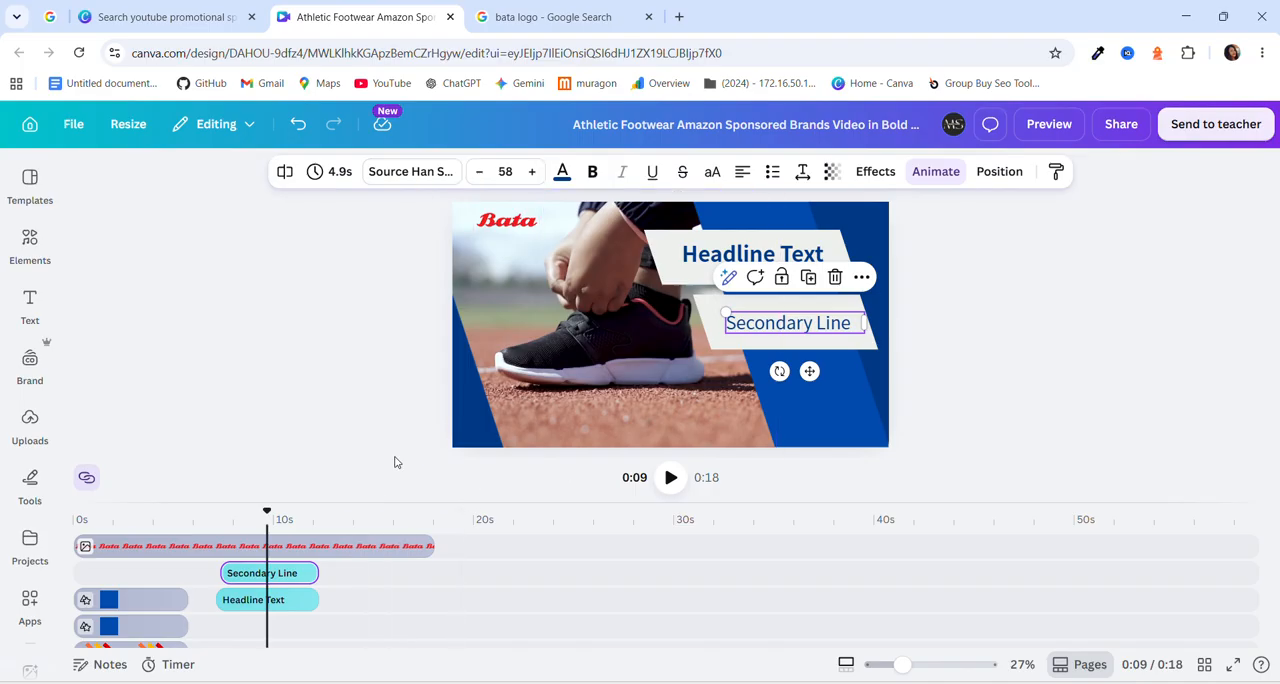
{"action": "left_click", "coordinate": [686, 260]}
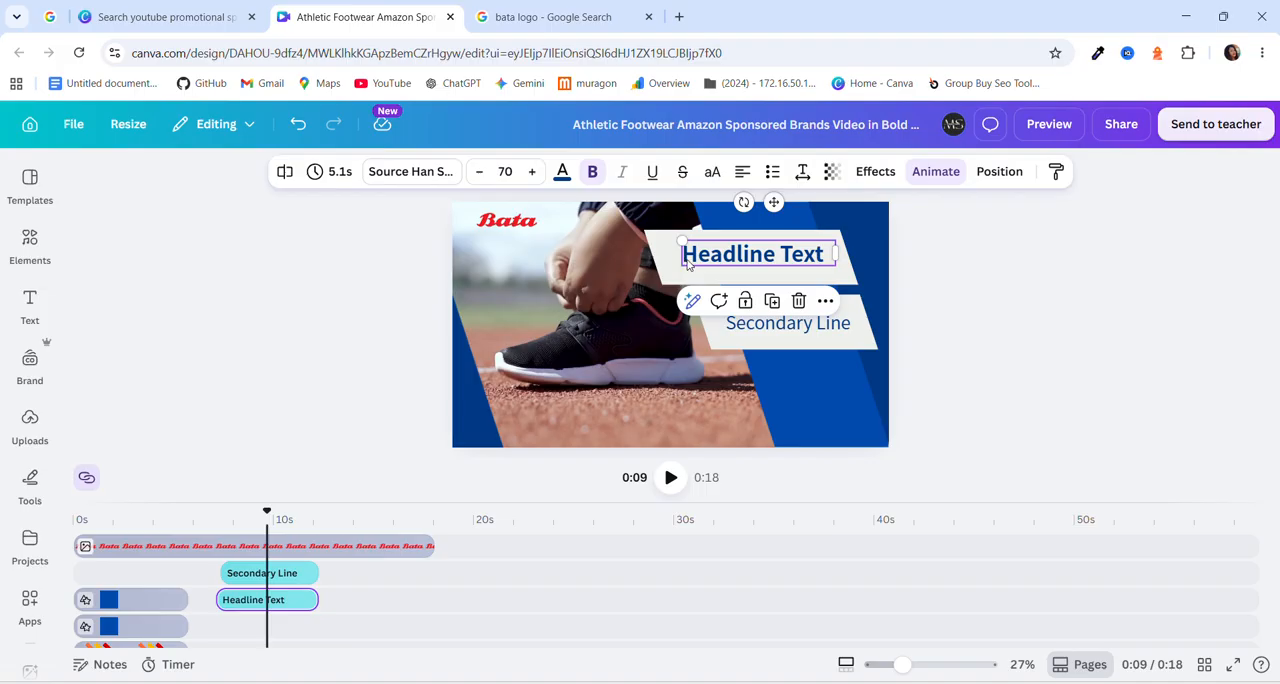
{"action": "double_click", "coordinate": [760, 257]}
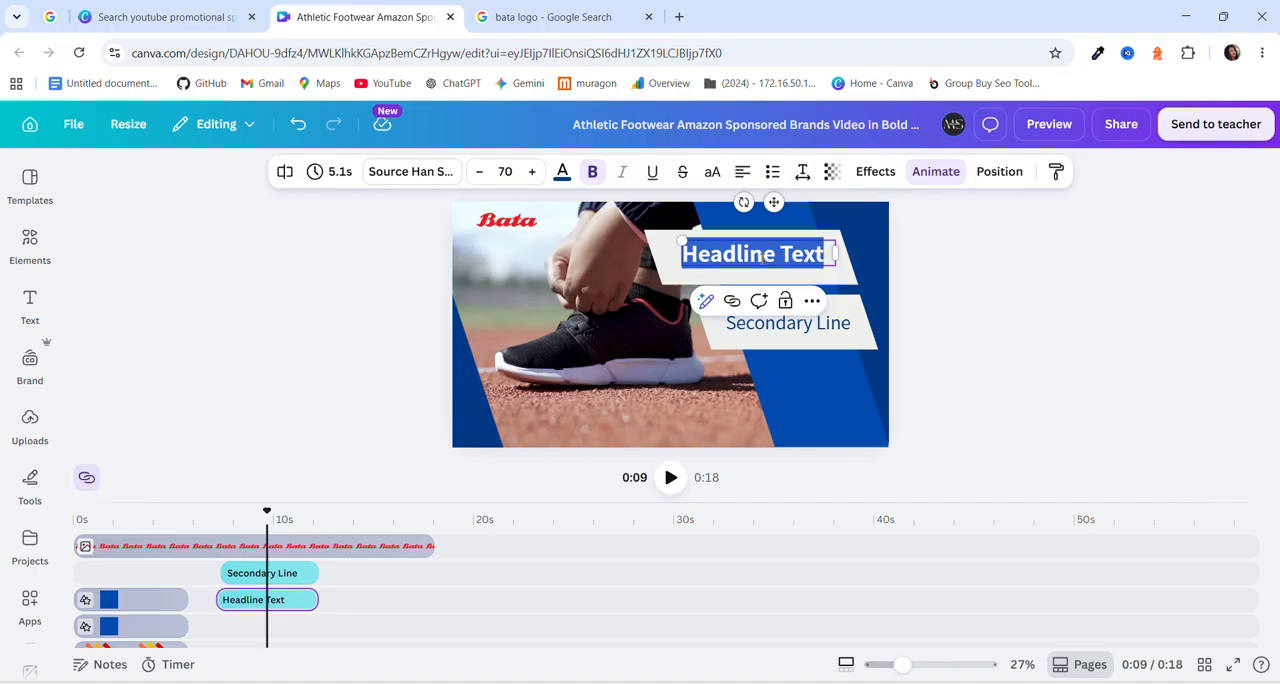
{"action": "type", "text": "Comfortable"}
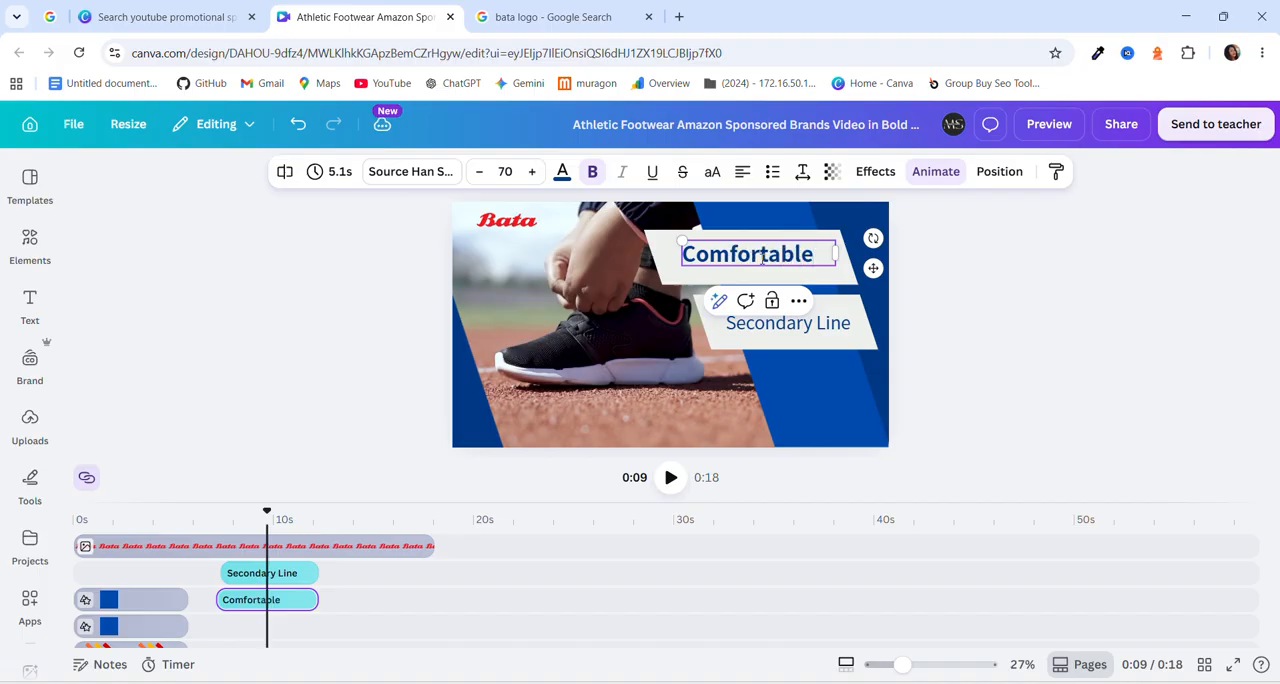
Replace the "Secondary Line" text with "Summer Friendly", widen its text box to fit one line, and center it on the light banner.
{"action": "left_click", "coordinate": [800, 323]}
{"action": "double_click", "coordinate": [800, 323]}
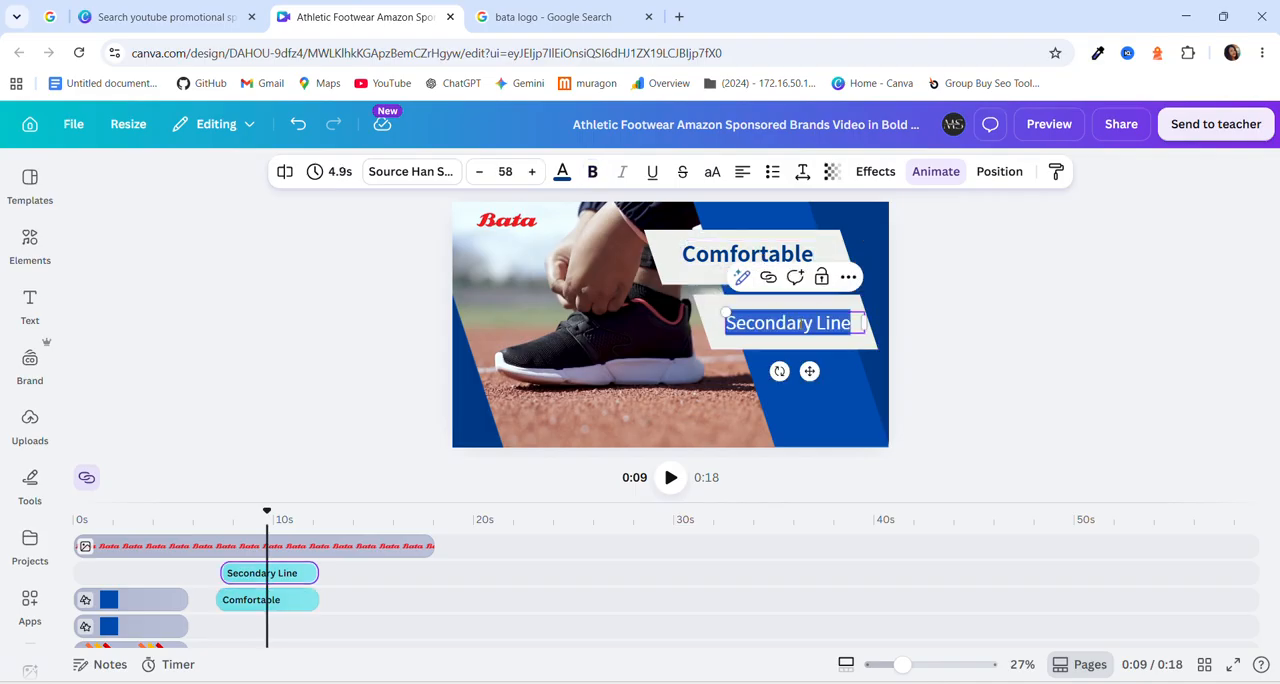
{"action": "type", "text": "Summer Friend"}
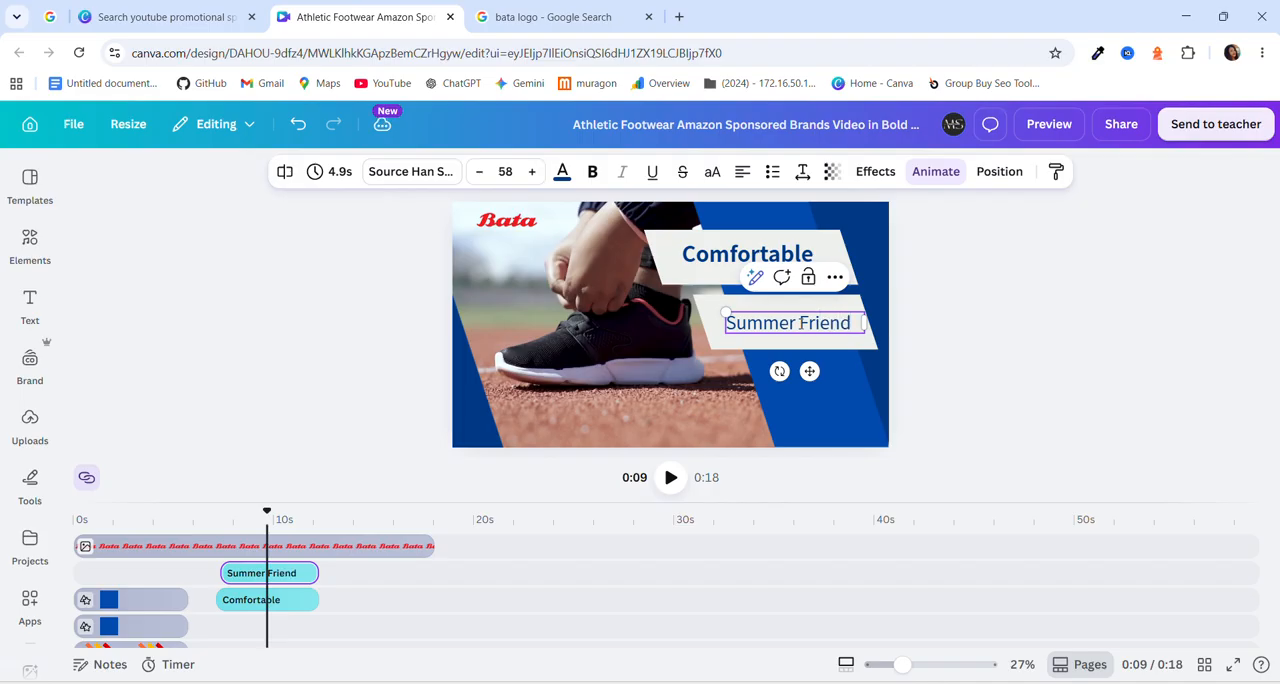
{"action": "type", "text": "y"}
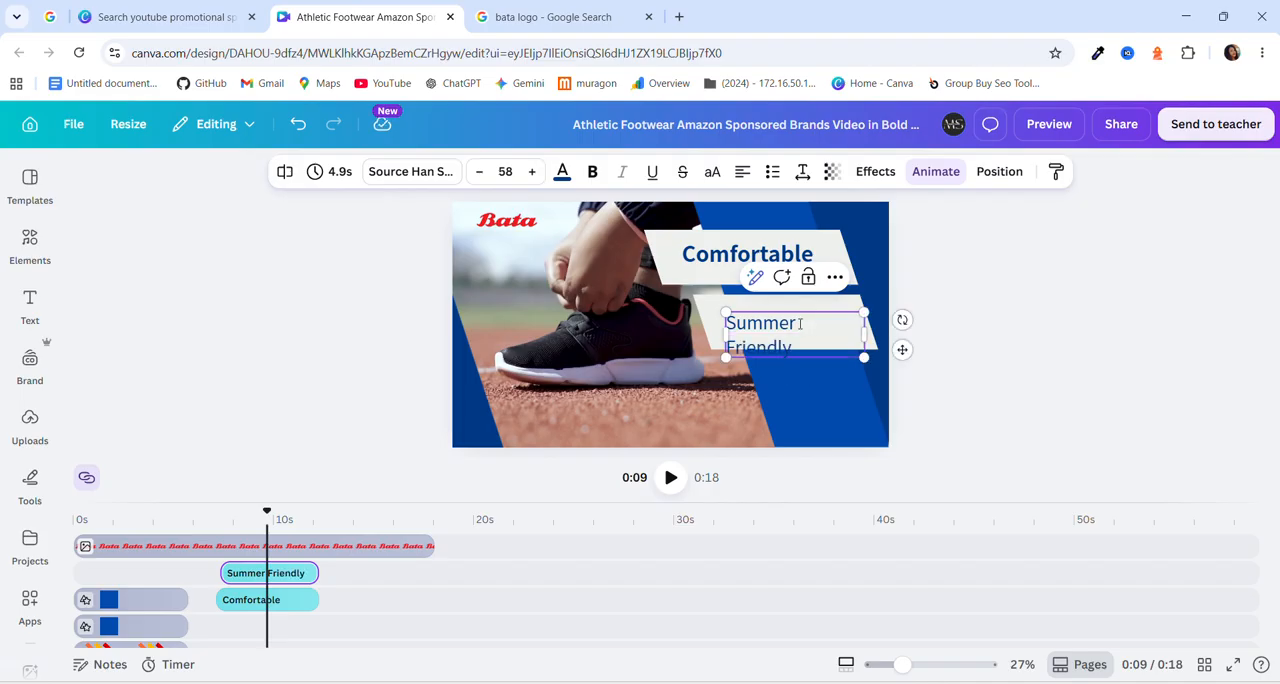
{"action": "left_click_drag", "start_coordinate": [863, 330], "coordinate": [876, 330]}
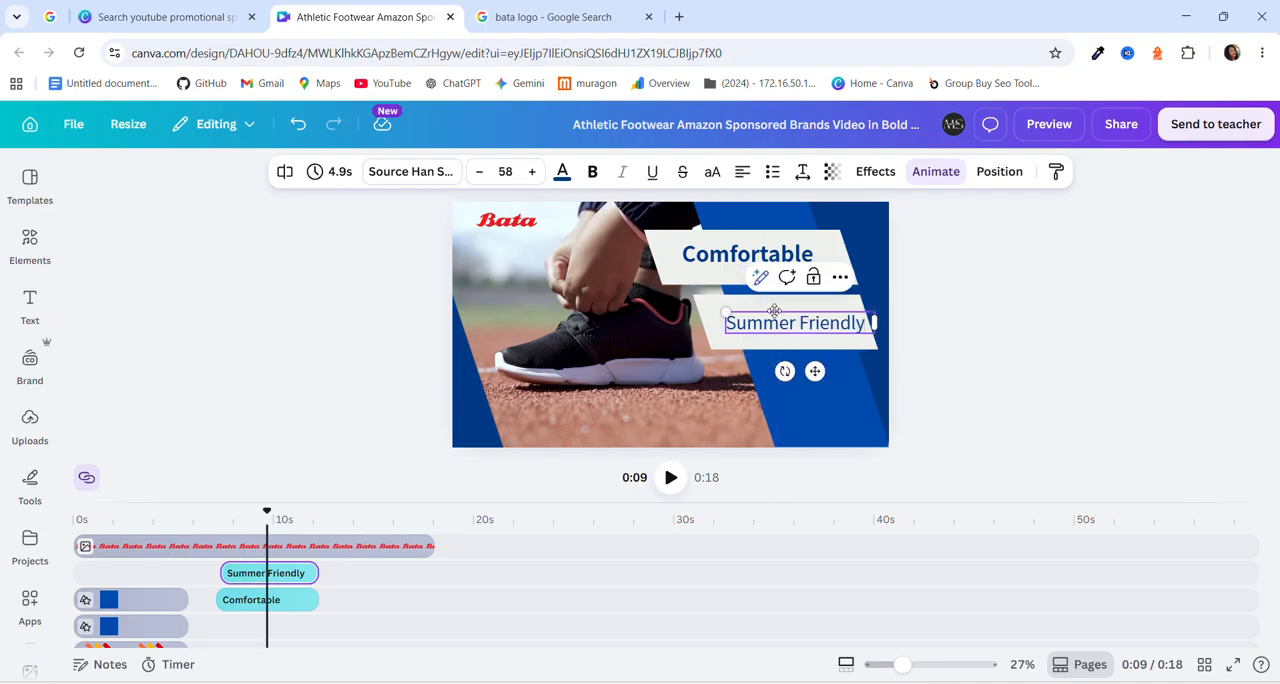
{"action": "left_click_drag", "start_coordinate": [775, 311], "coordinate": [769, 311]}
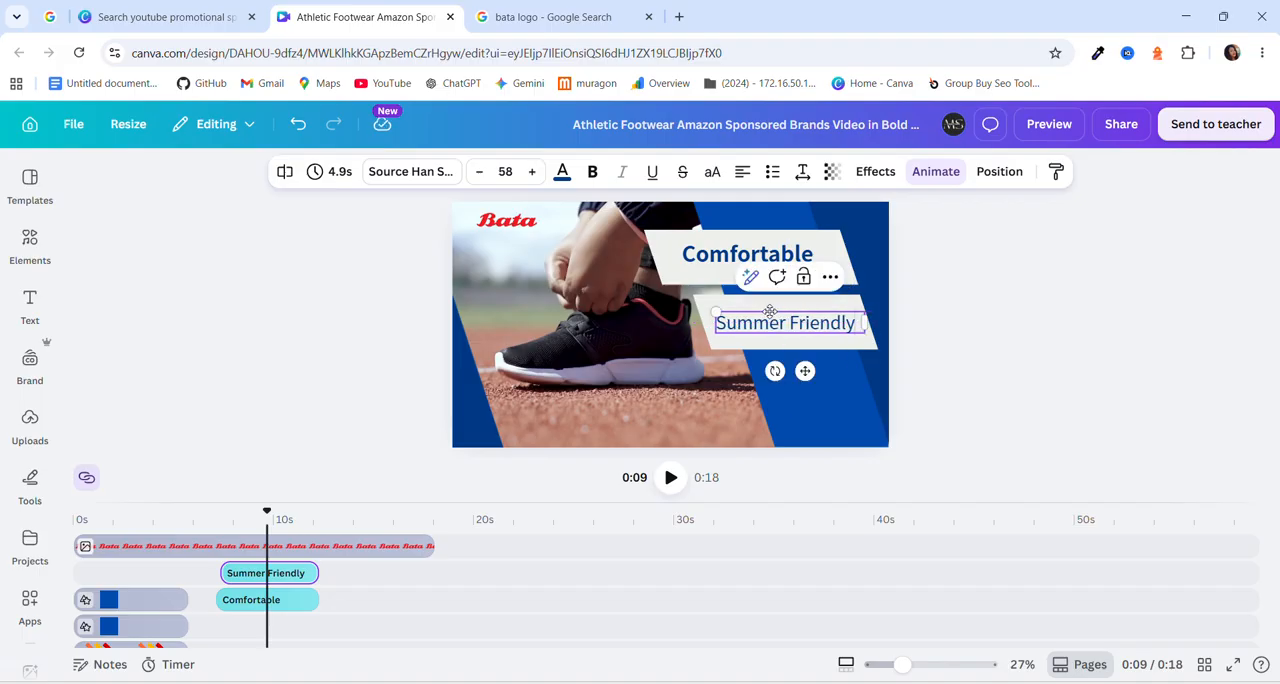
{"action": "left_click", "coordinate": [634, 361]}
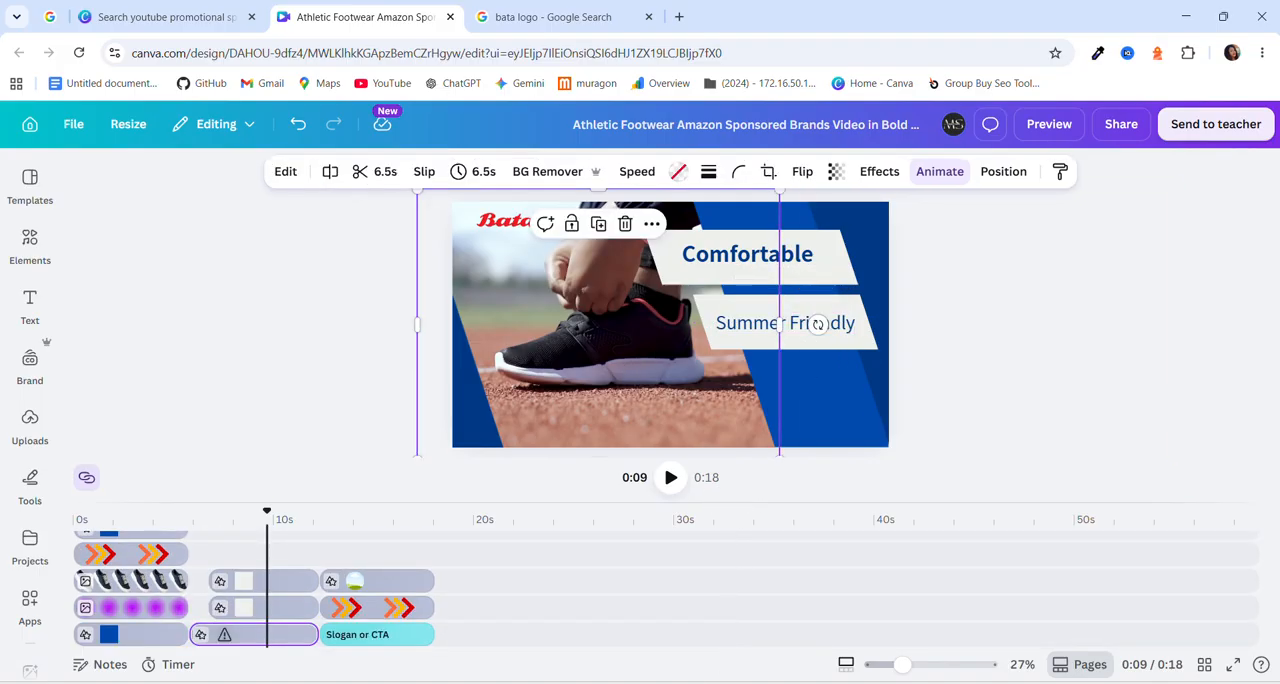
Check the text overlays instruction in the PDF, and play the Canva video from the start through to the final scene.
{"action": "left_click", "coordinate": [696, 683]}
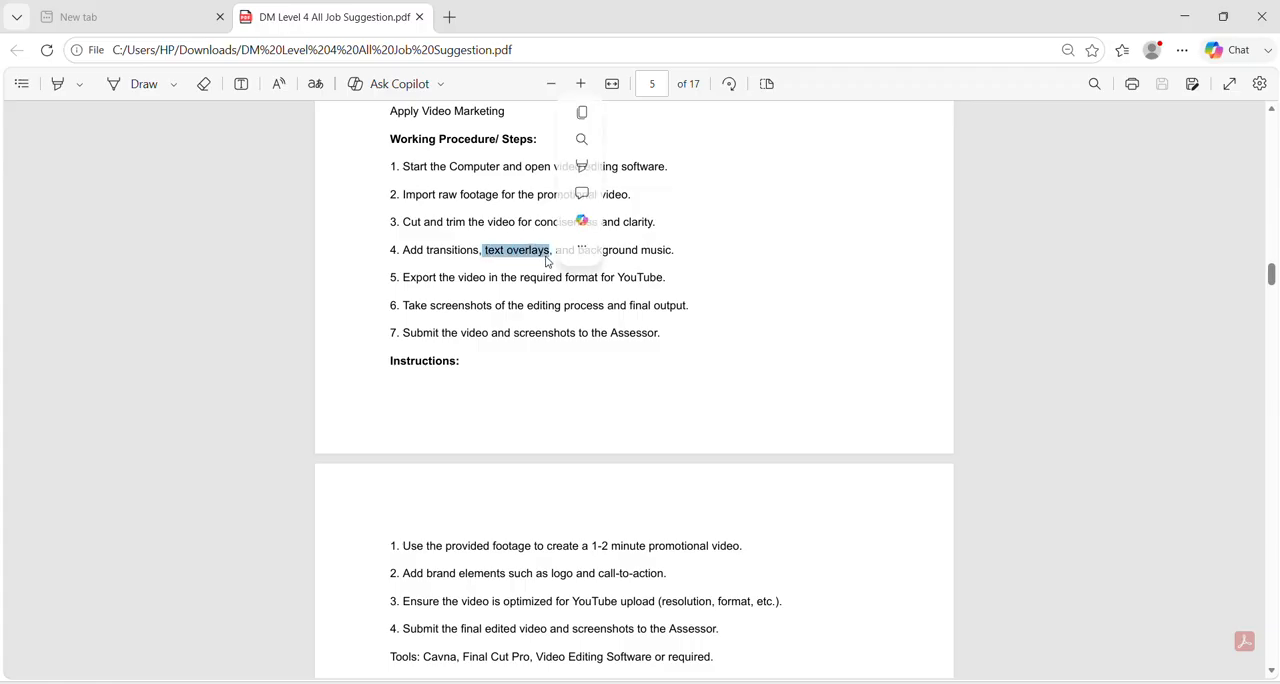
{"action": "left_click", "coordinate": [700, 683]}
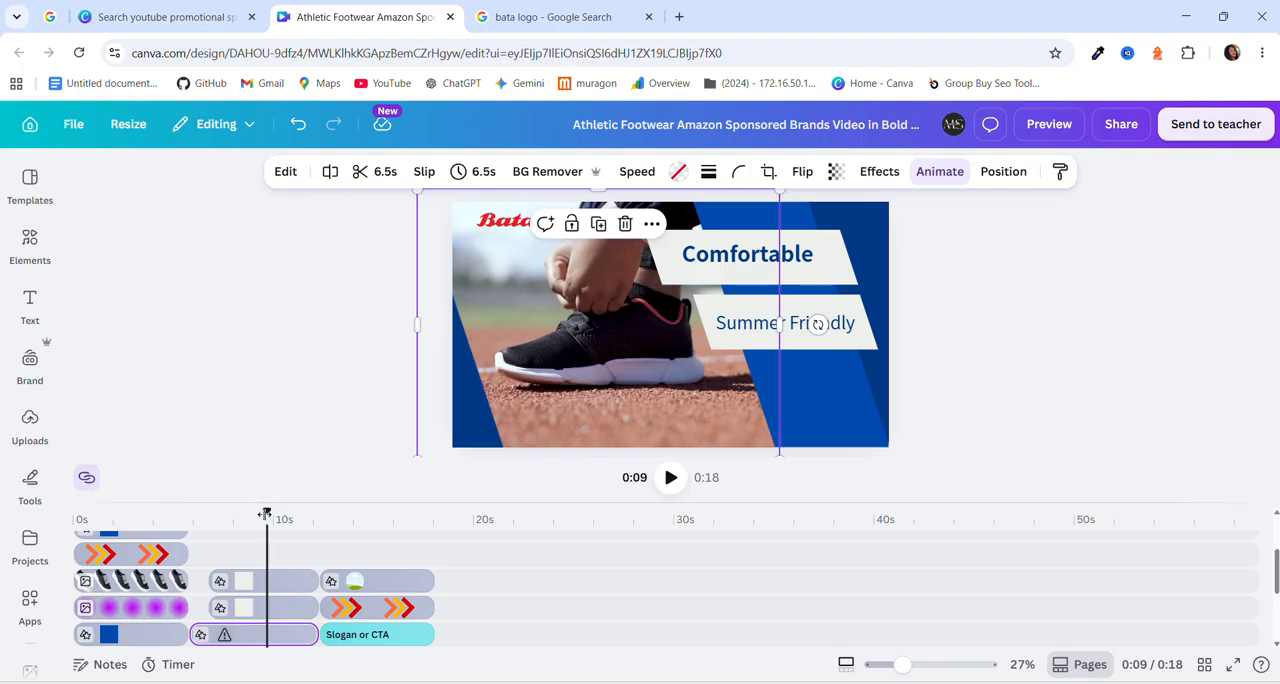
{"action": "left_click_drag", "start_coordinate": [265, 514], "coordinate": [78, 514]}
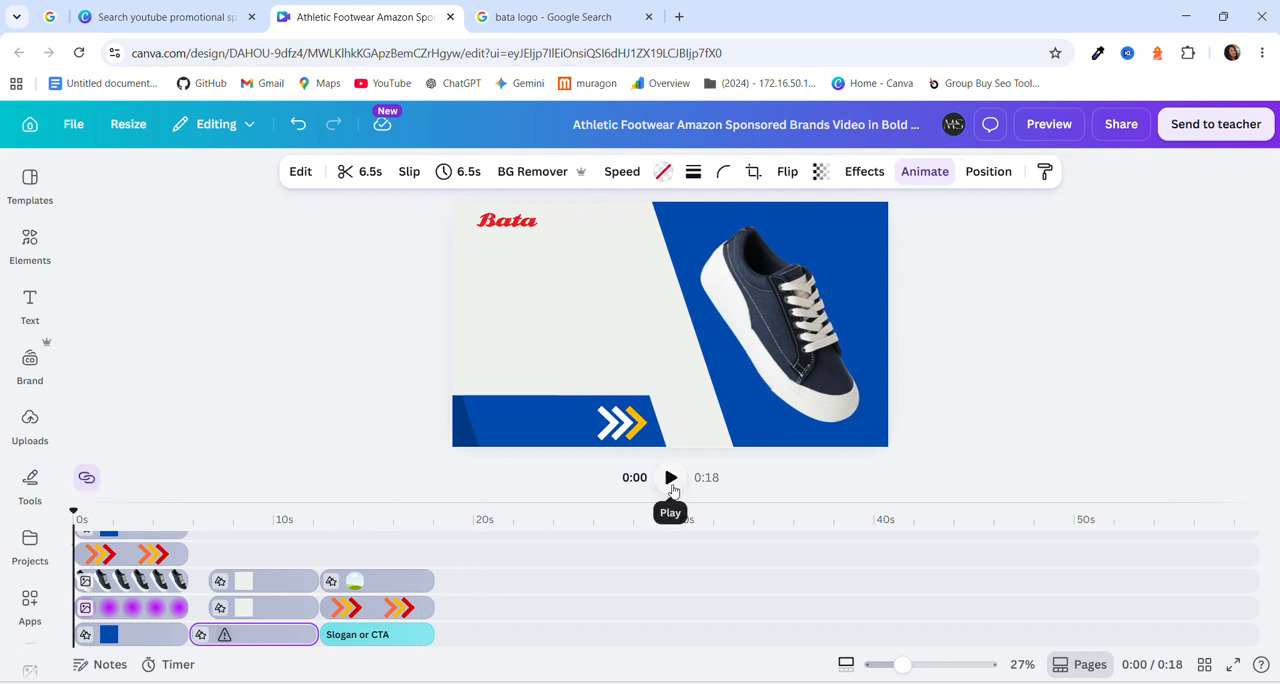
{"action": "left_click", "coordinate": [670, 477]}
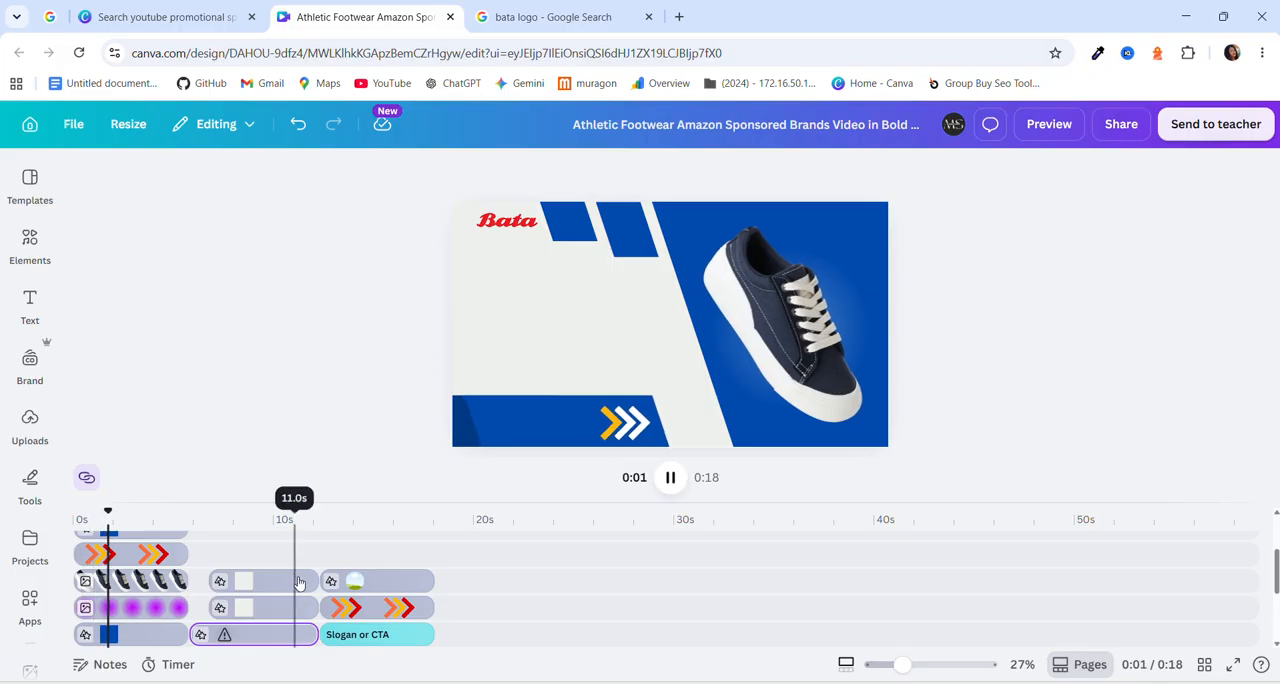
{"action": "scroll", "coordinate": [252, 590], "scroll_direction": "down", "scroll_amount": 2}
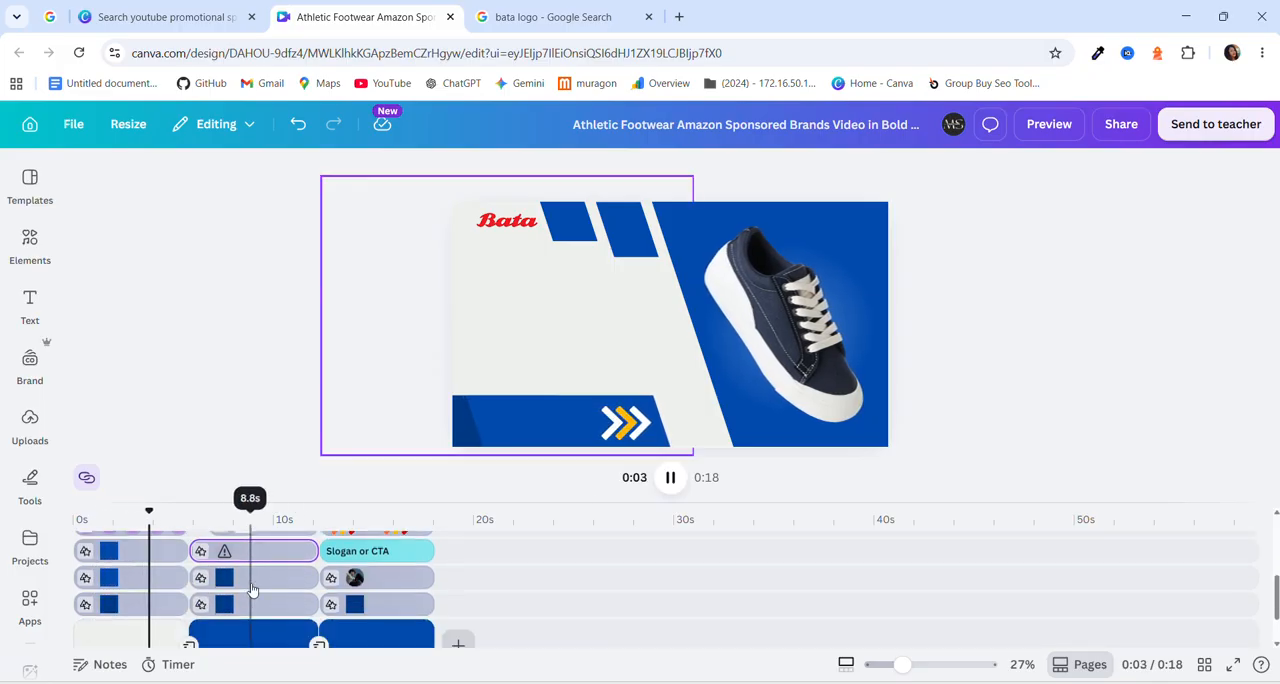
{"action": "scroll", "coordinate": [265, 595], "scroll_direction": "up", "scroll_amount": 2}
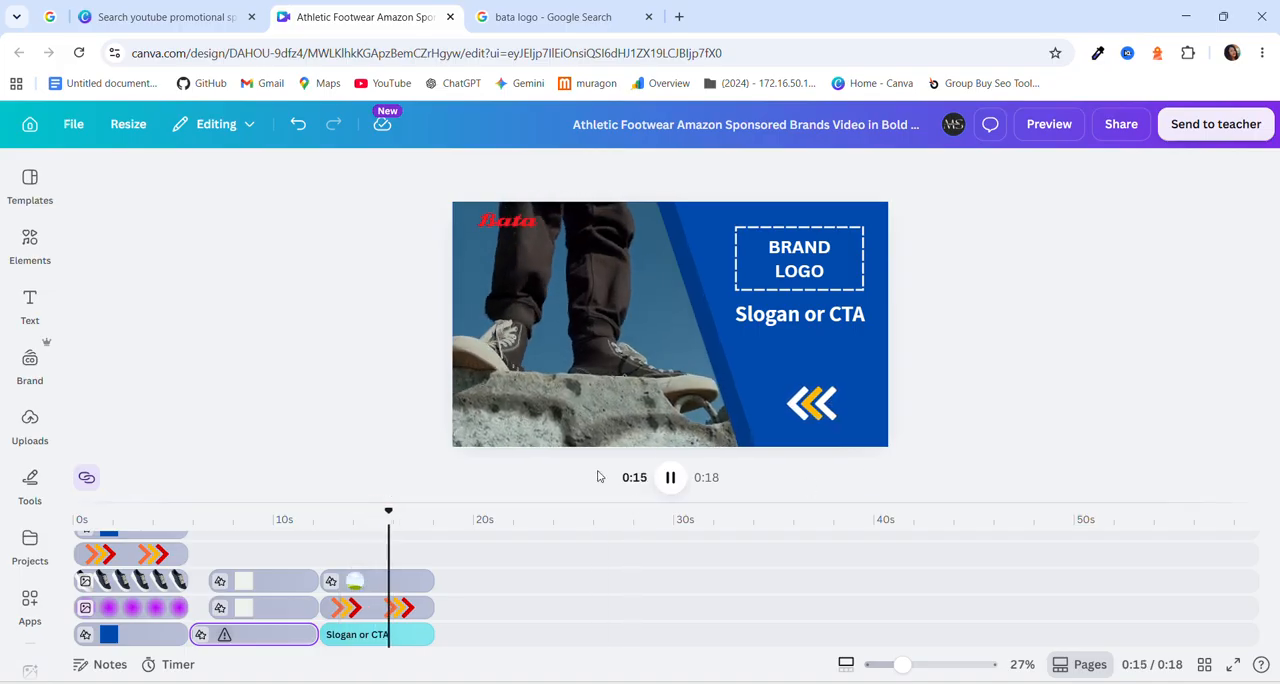
{"action": "left_click", "coordinate": [669, 477]}
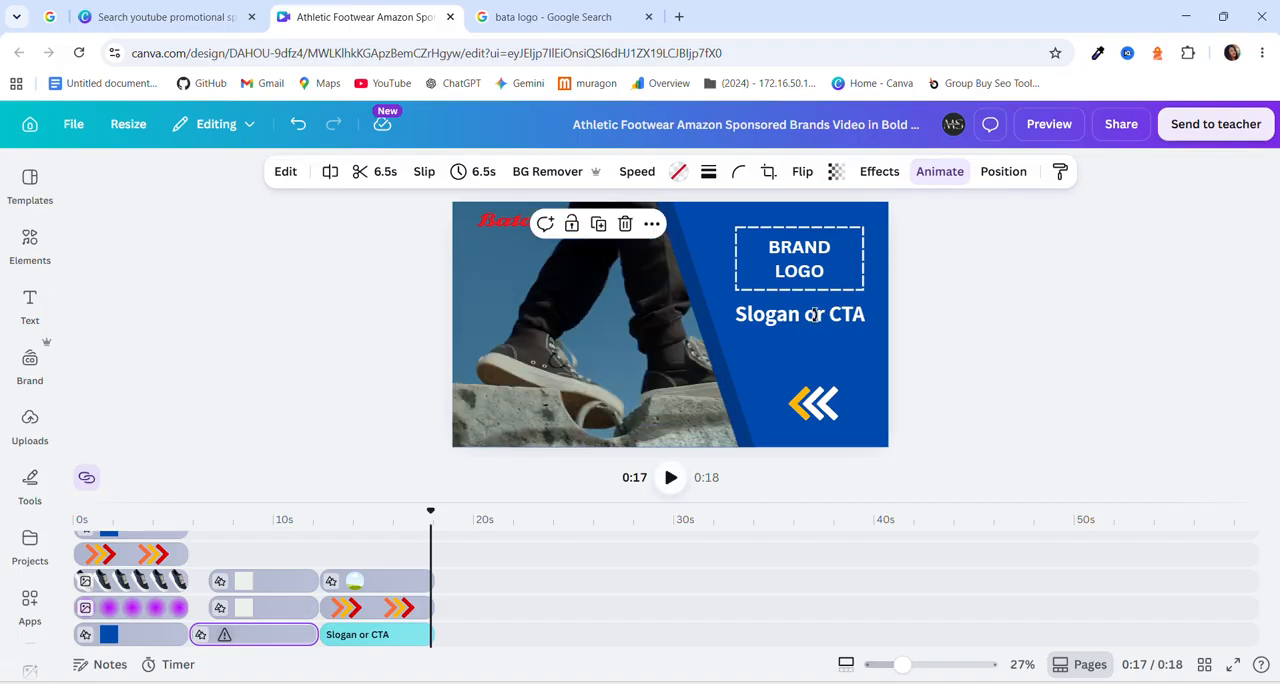
Go to the "Slogan or CTA" text in the final scene at about 14 seconds and search the elements library for "order now".
{"action": "left_click", "coordinate": [784, 325]}
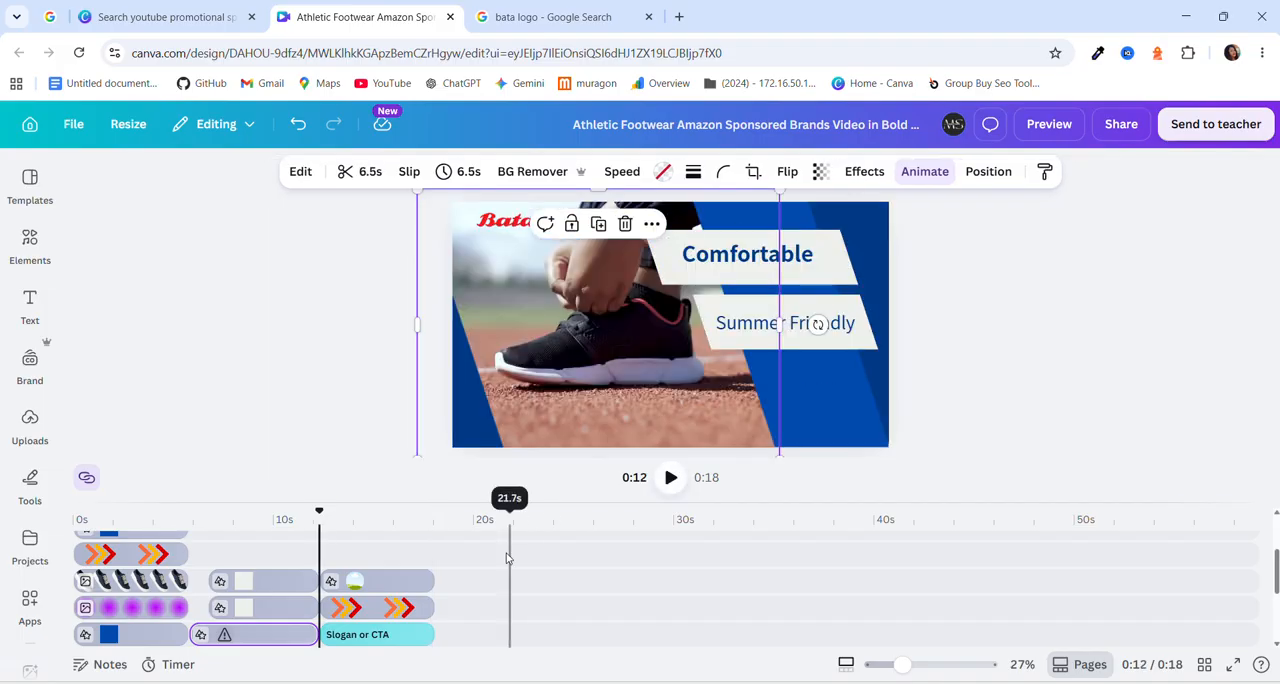
{"action": "left_click", "coordinate": [359, 640]}
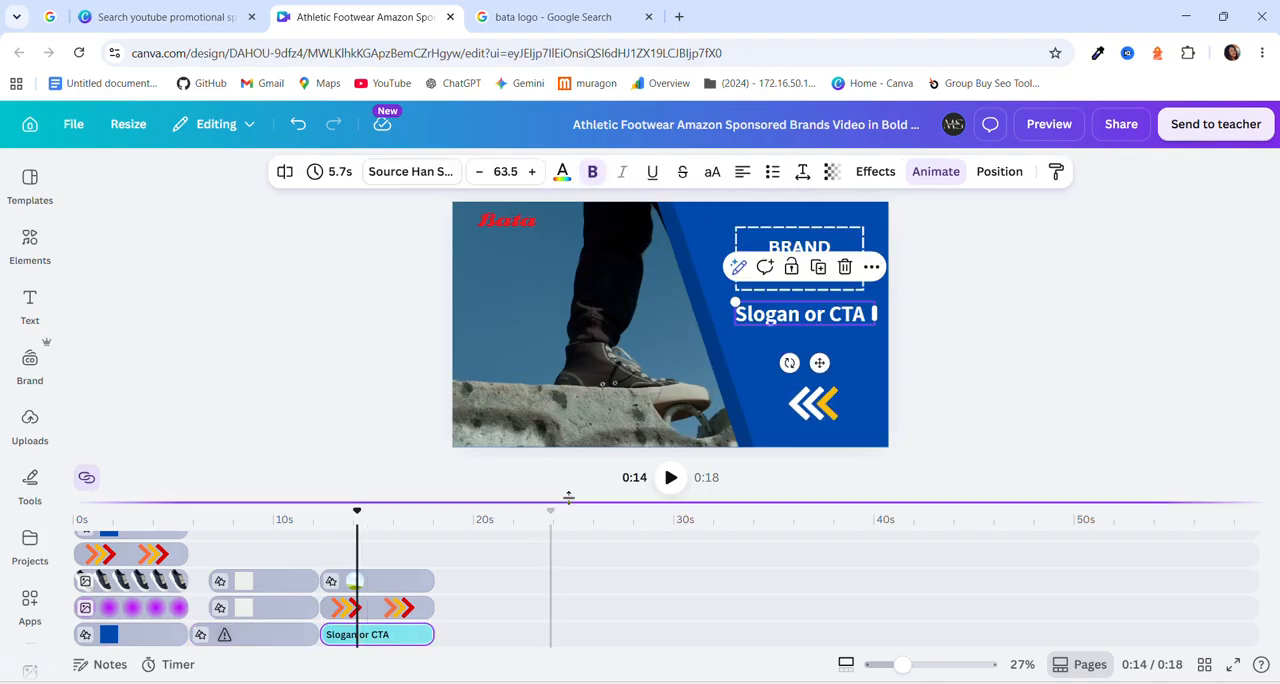
{"action": "left_click", "coordinate": [818, 313]}
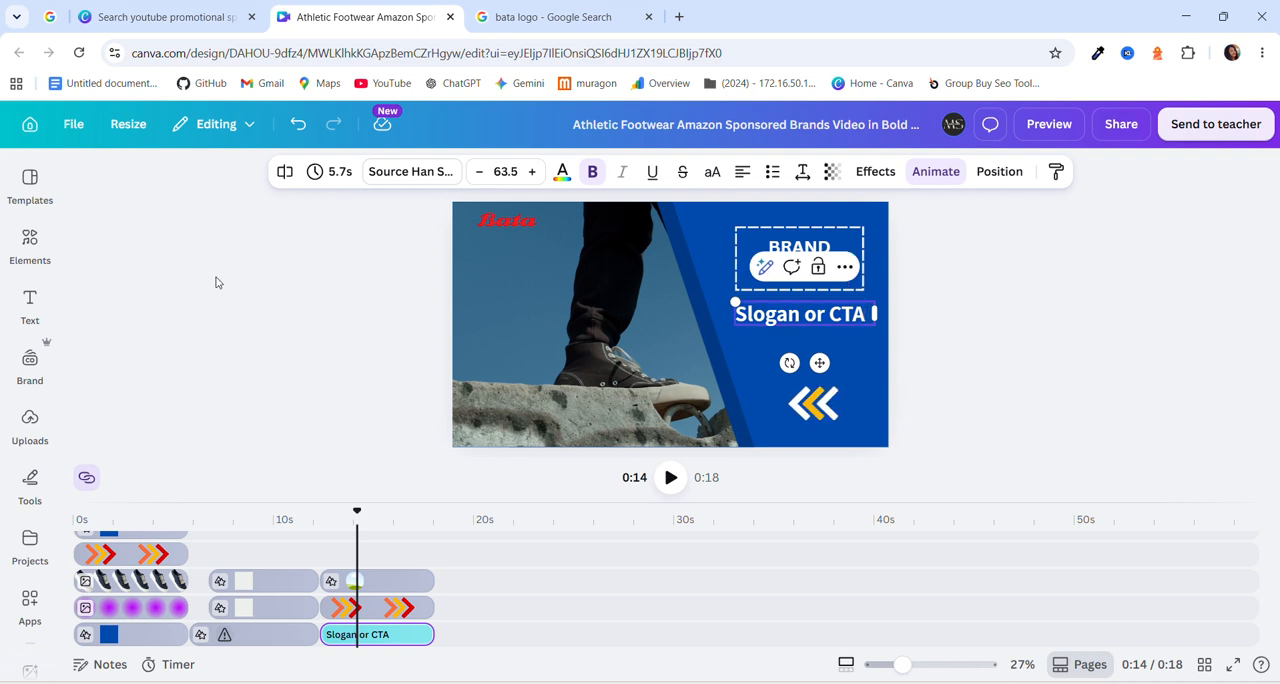
{"action": "left_click", "coordinate": [48, 240]}
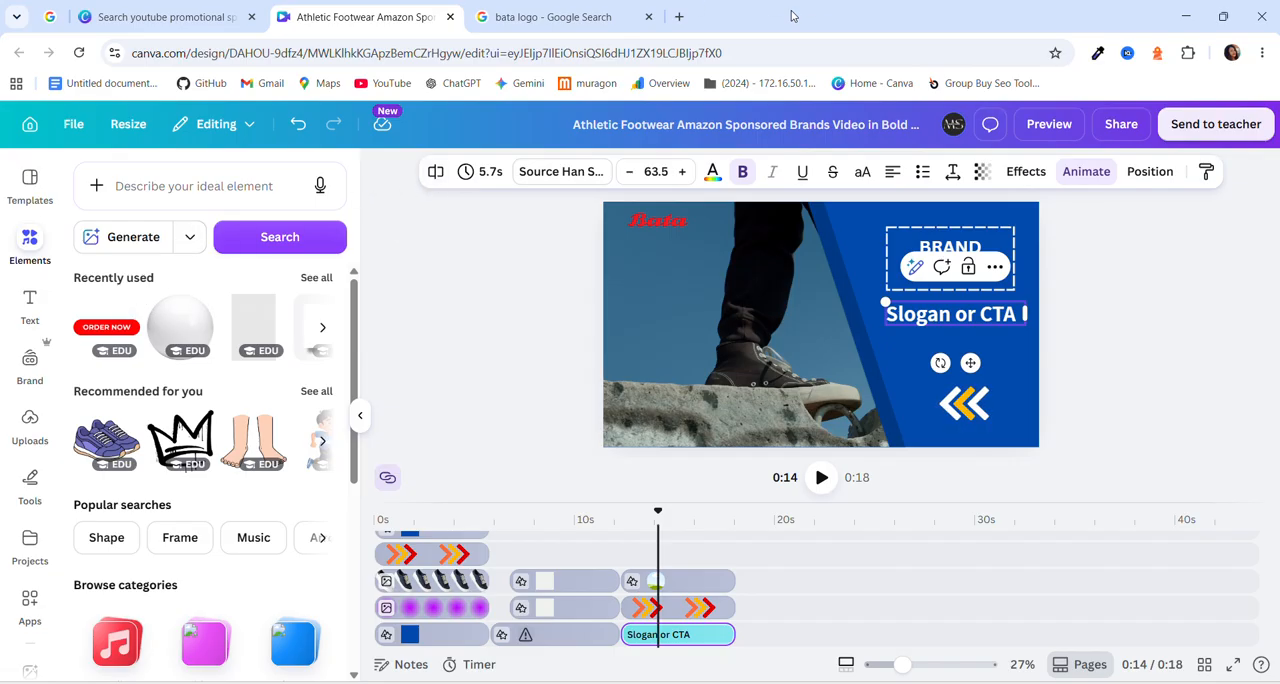
{"action": "left_click_drag", "start_coordinate": [557, 41], "coordinate": [317, 132]}
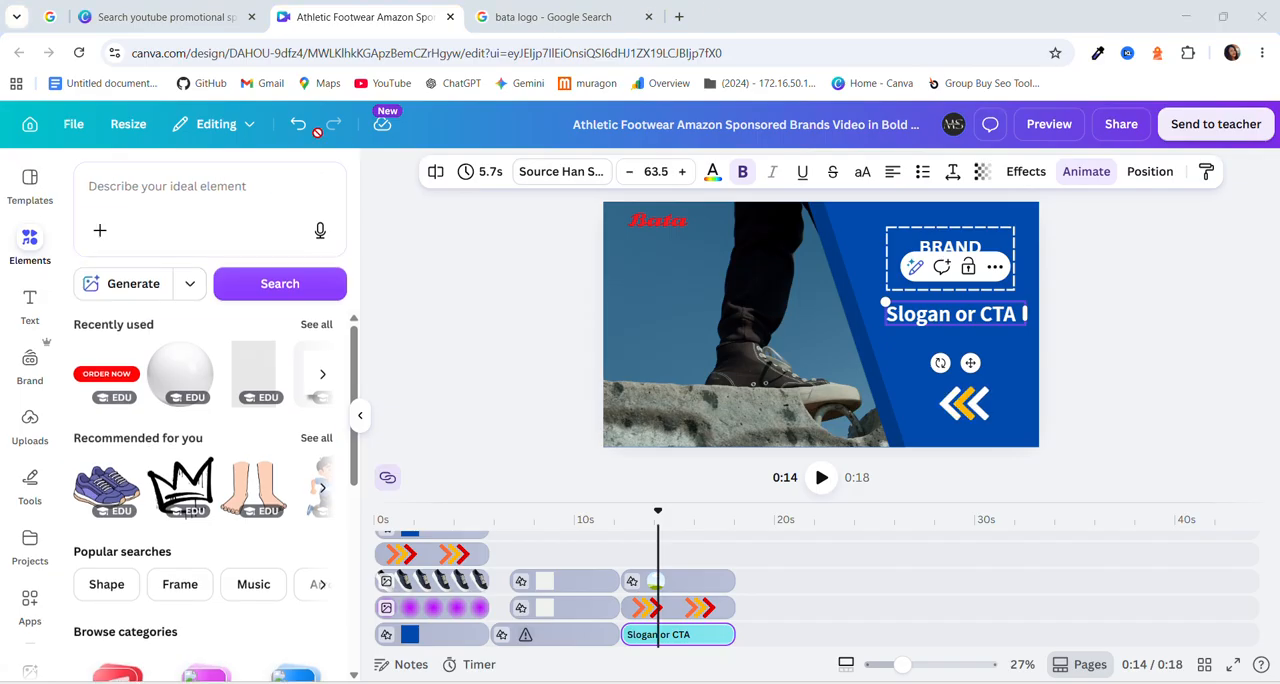
{"action": "left_click", "coordinate": [206, 178]}
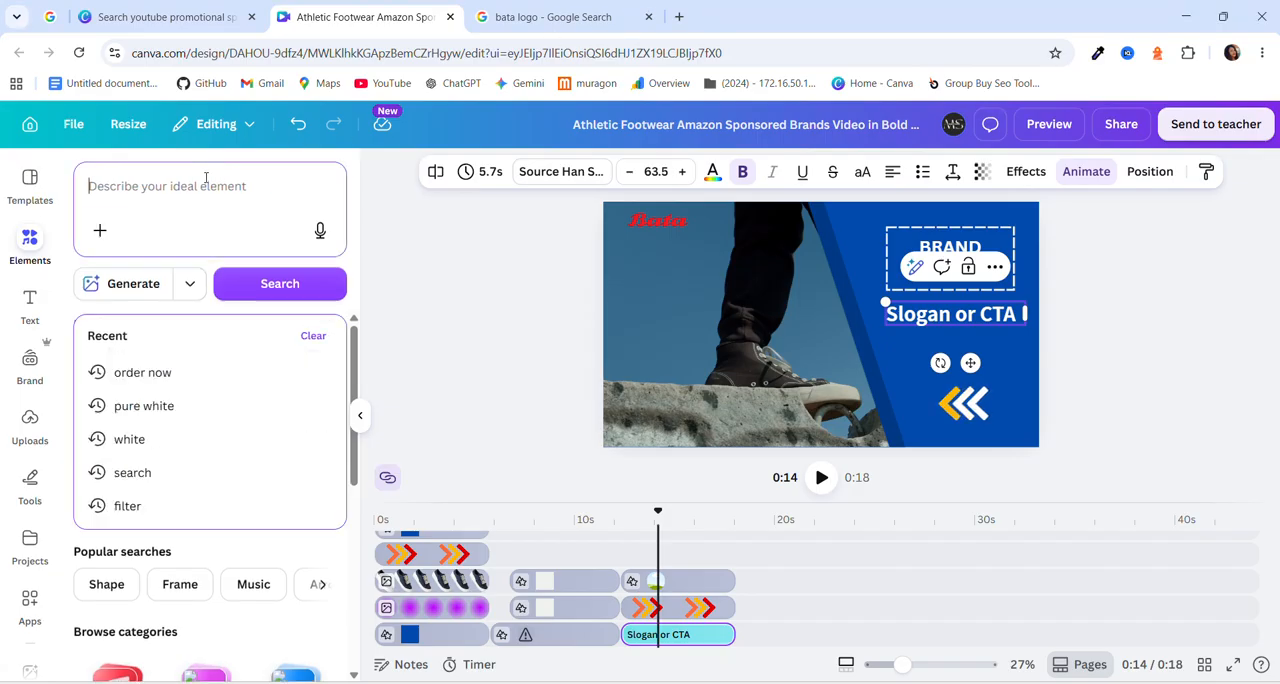
{"action": "left_click", "coordinate": [155, 376]}
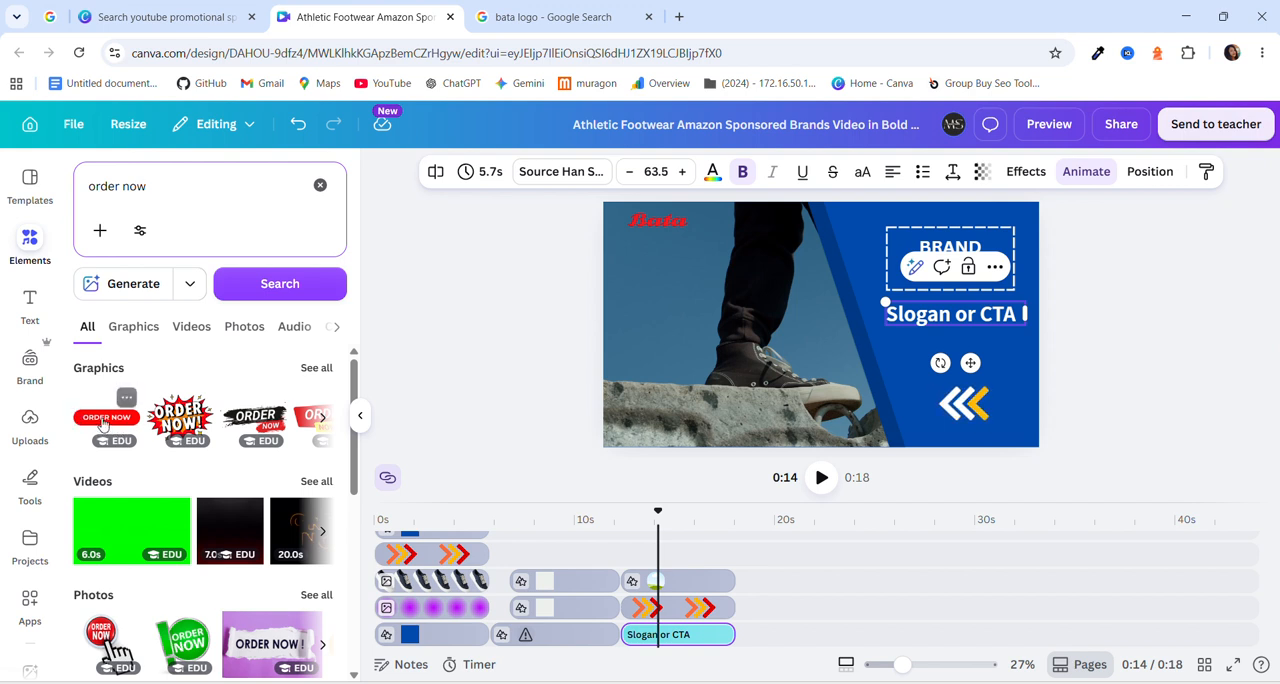
Add the red rounded "ORDER NOW" graphic to the final scene, shrink it and place it directly below the "Slogan or CTA" text.
{"action": "left_click_drag", "start_coordinate": [103, 424], "coordinate": [906, 318]}
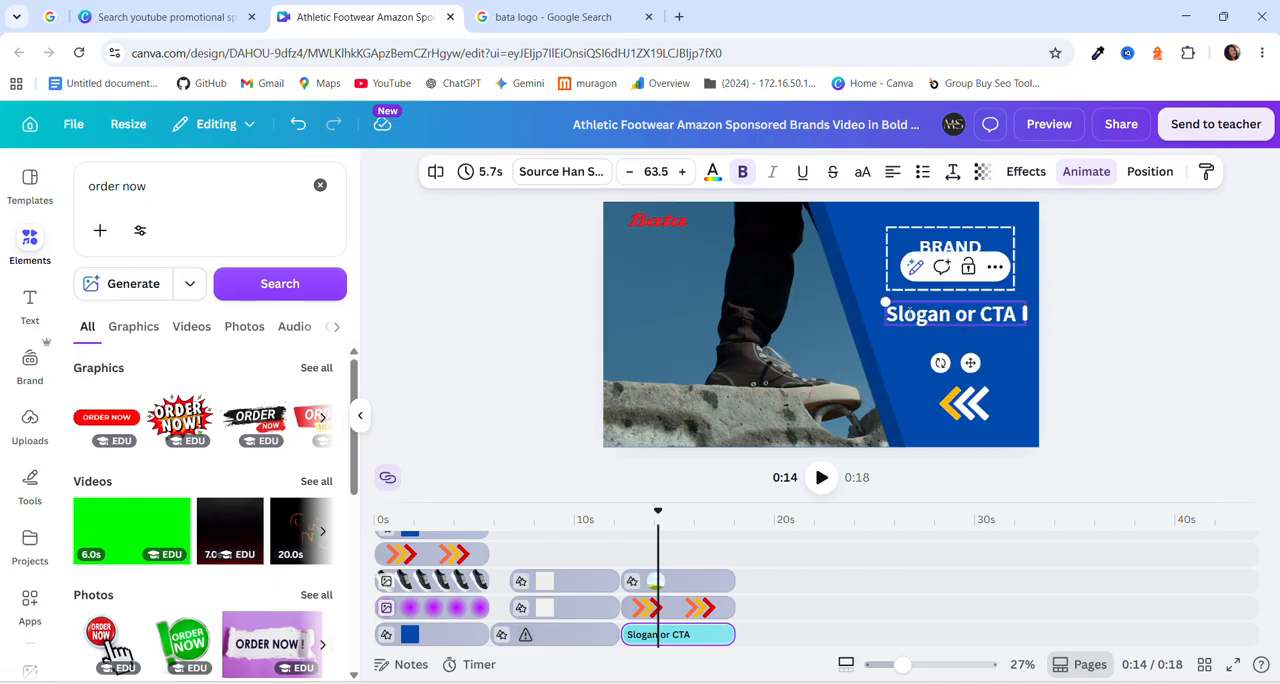
{"action": "left_click", "coordinate": [110, 423]}
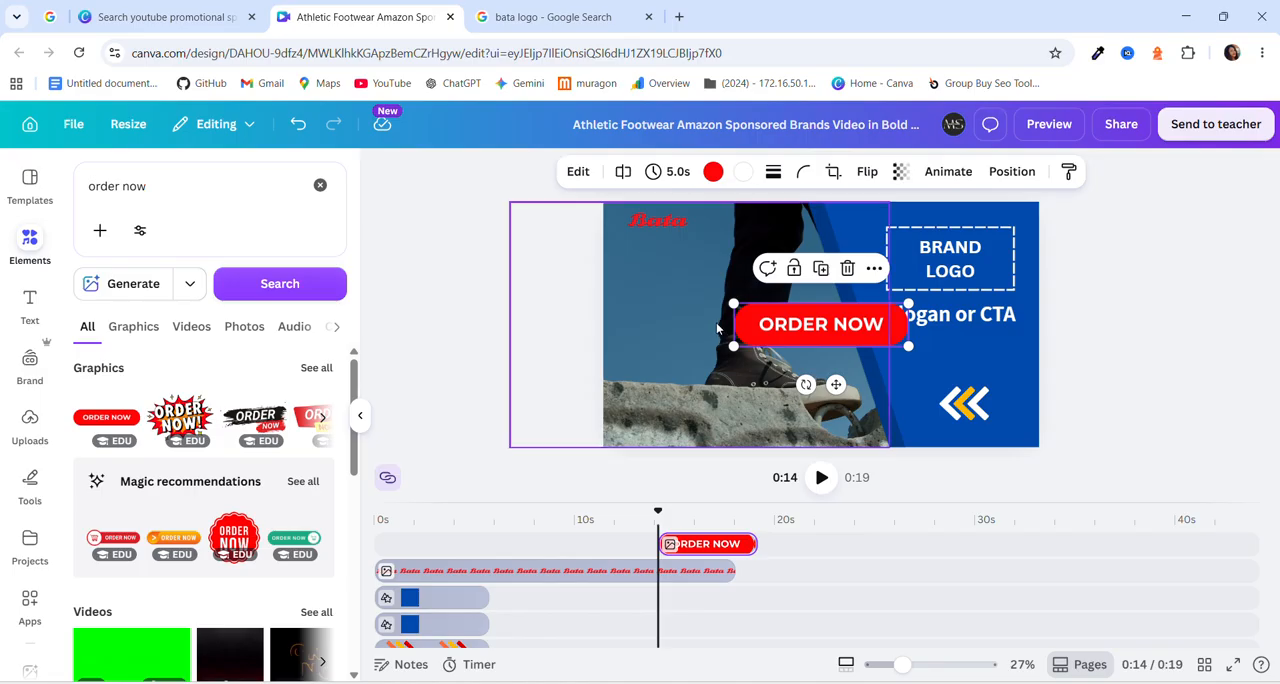
{"action": "left_click", "coordinate": [361, 418]}
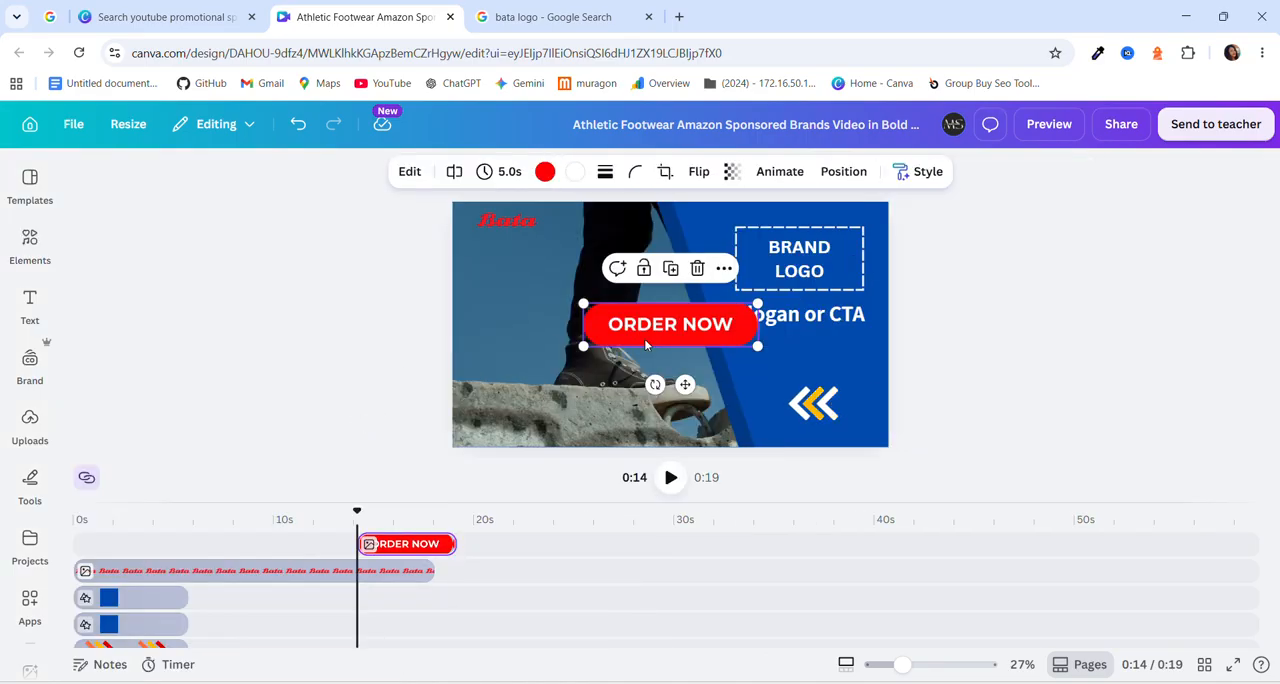
{"action": "left_click_drag", "start_coordinate": [583, 346], "coordinate": [788, 344]}
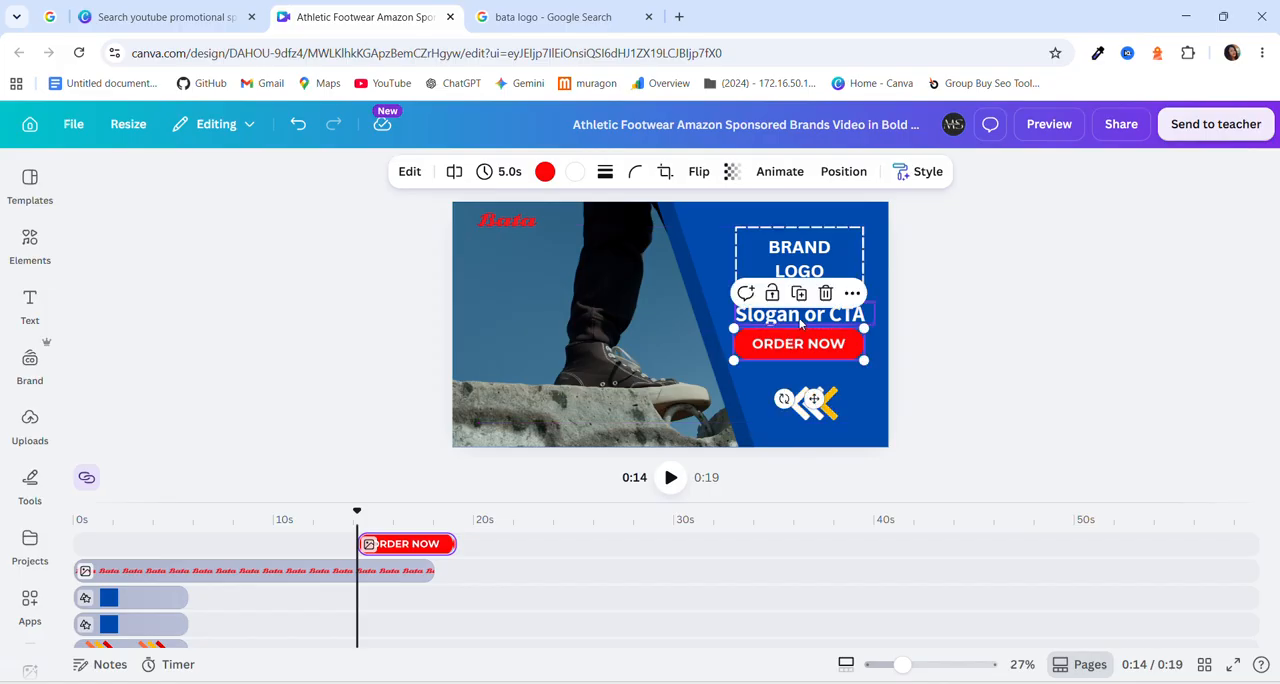
Move the "ORDER NOW" clip onto the same timeline track as "Slogan or CTA", directly after that text clip.
{"action": "left_click", "coordinate": [786, 320]}
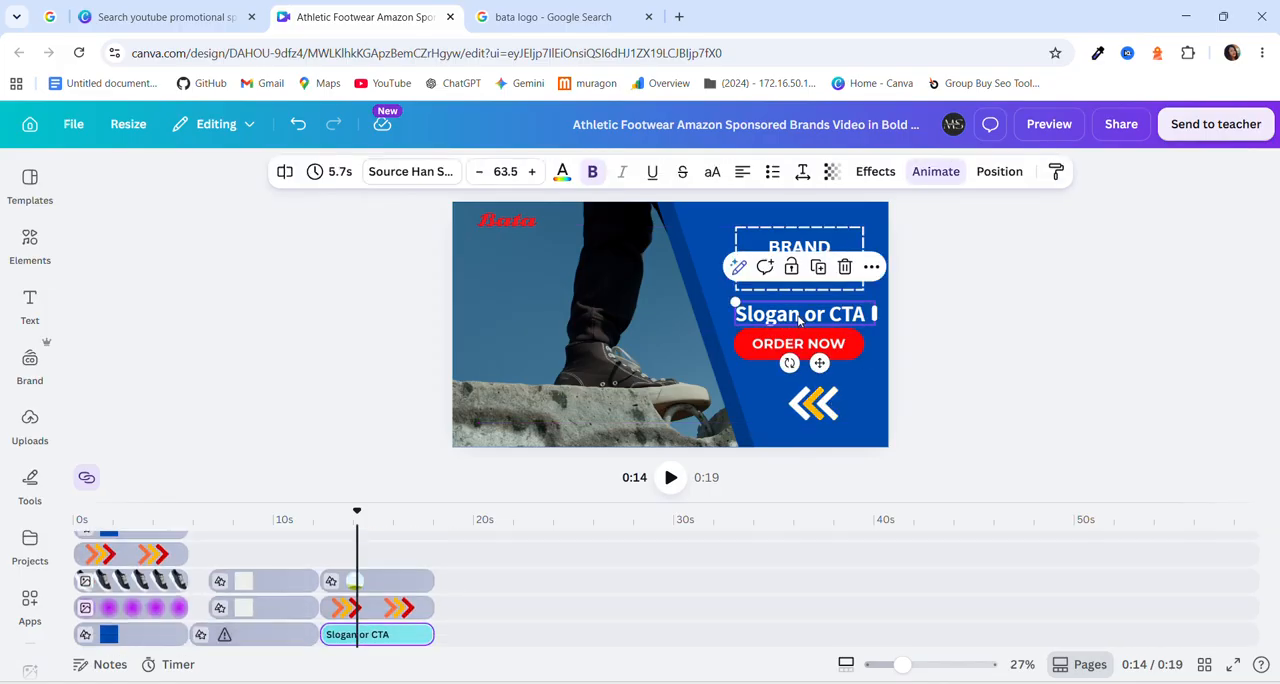
{"action": "left_click", "coordinate": [788, 316]}
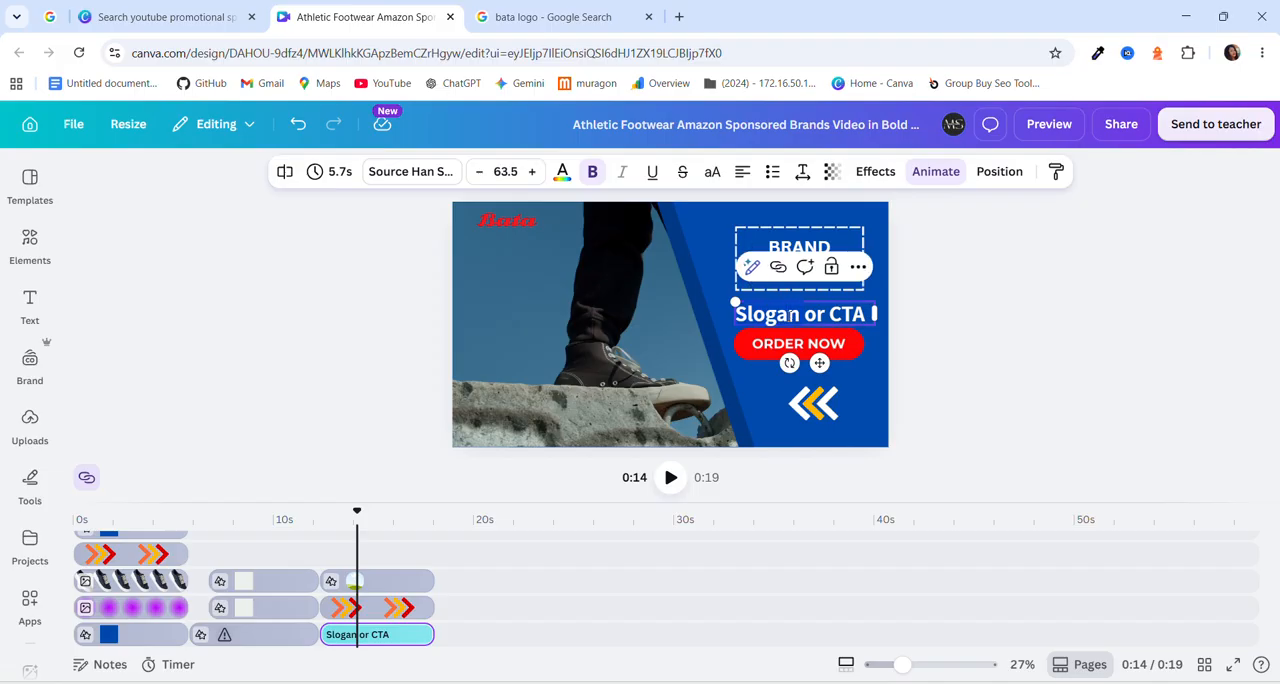
{"action": "left_click", "coordinate": [788, 316]}
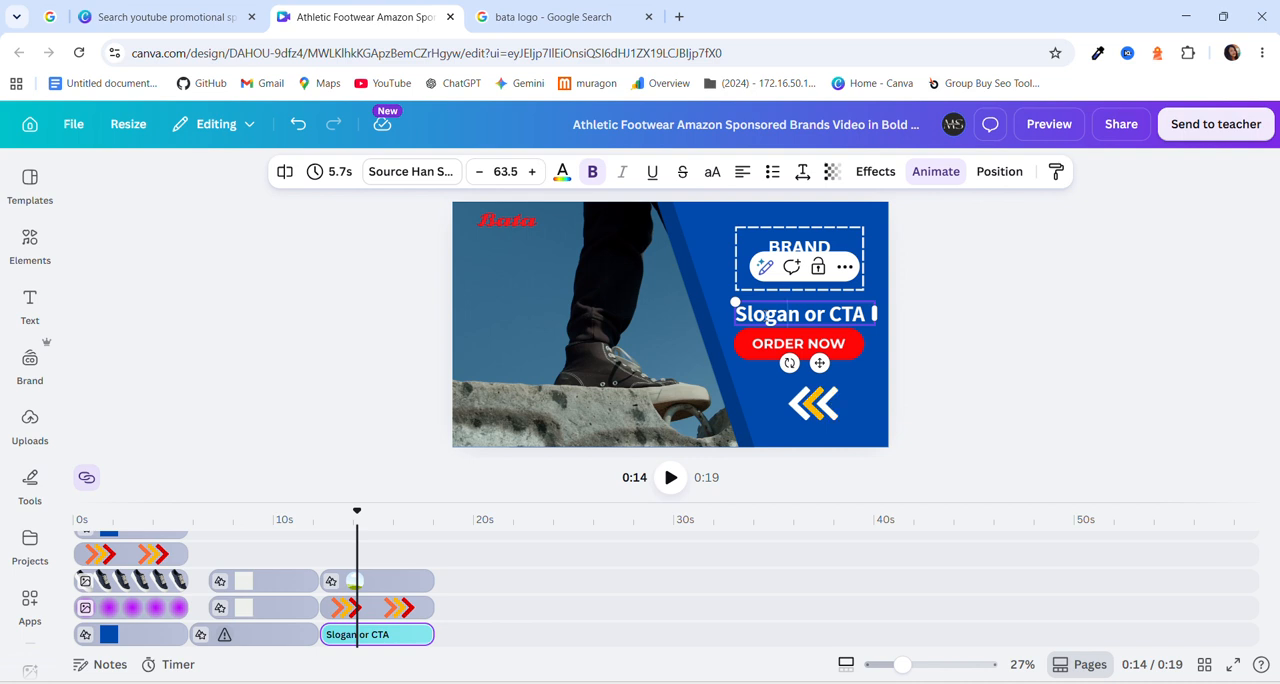
{"action": "scroll", "coordinate": [302, 640], "scroll_direction": "up", "scroll_amount": 1}
{"action": "scroll", "coordinate": [305, 645], "scroll_direction": "up", "scroll_amount": 3}
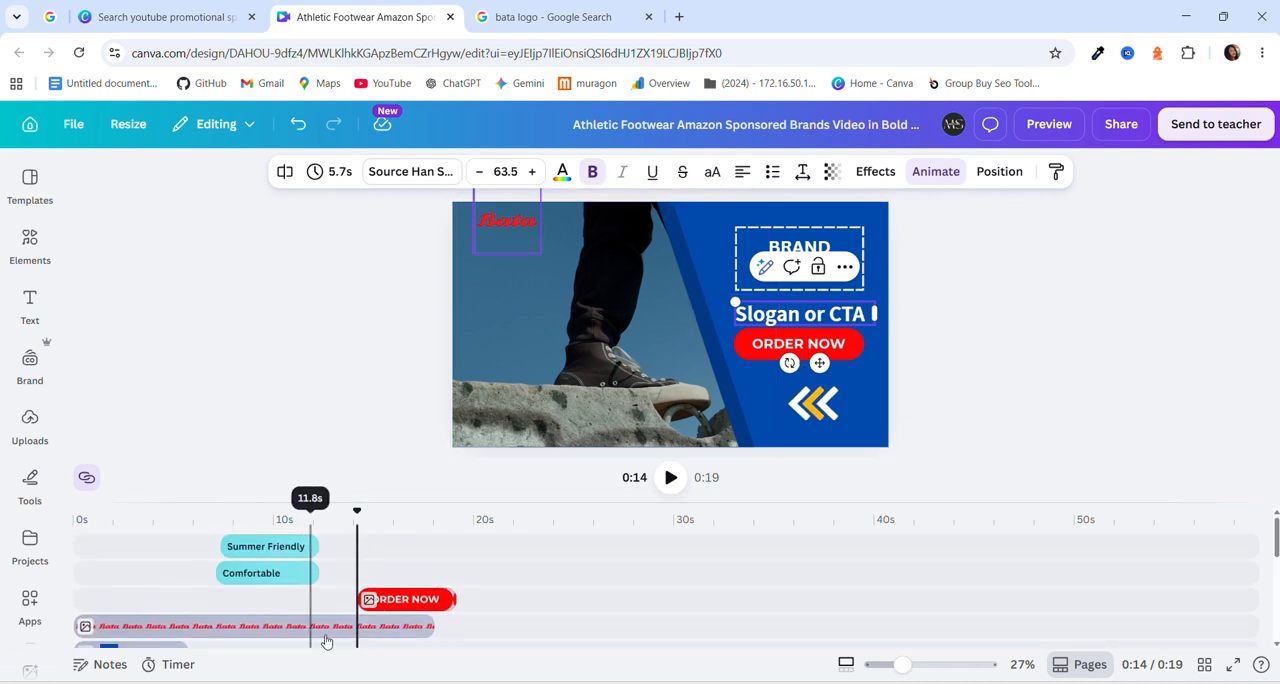
{"action": "left_click", "coordinate": [401, 601]}
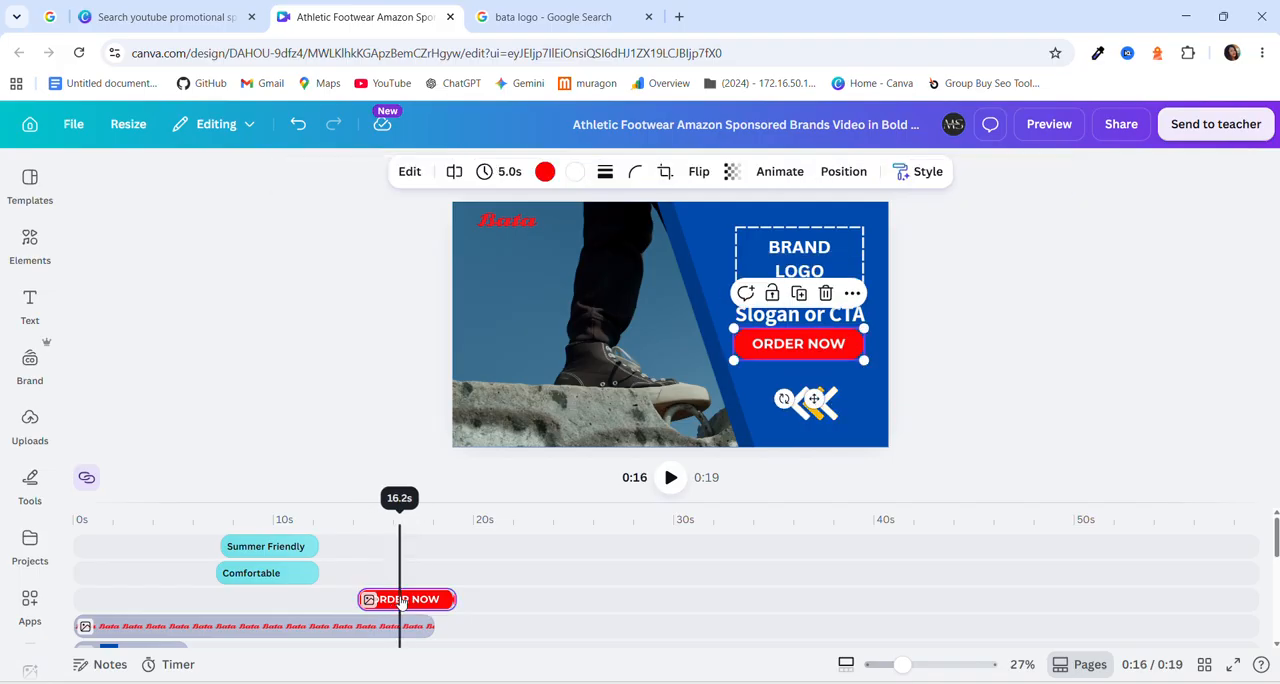
{"action": "left_click_drag", "start_coordinate": [401, 601], "coordinate": [480, 556]}
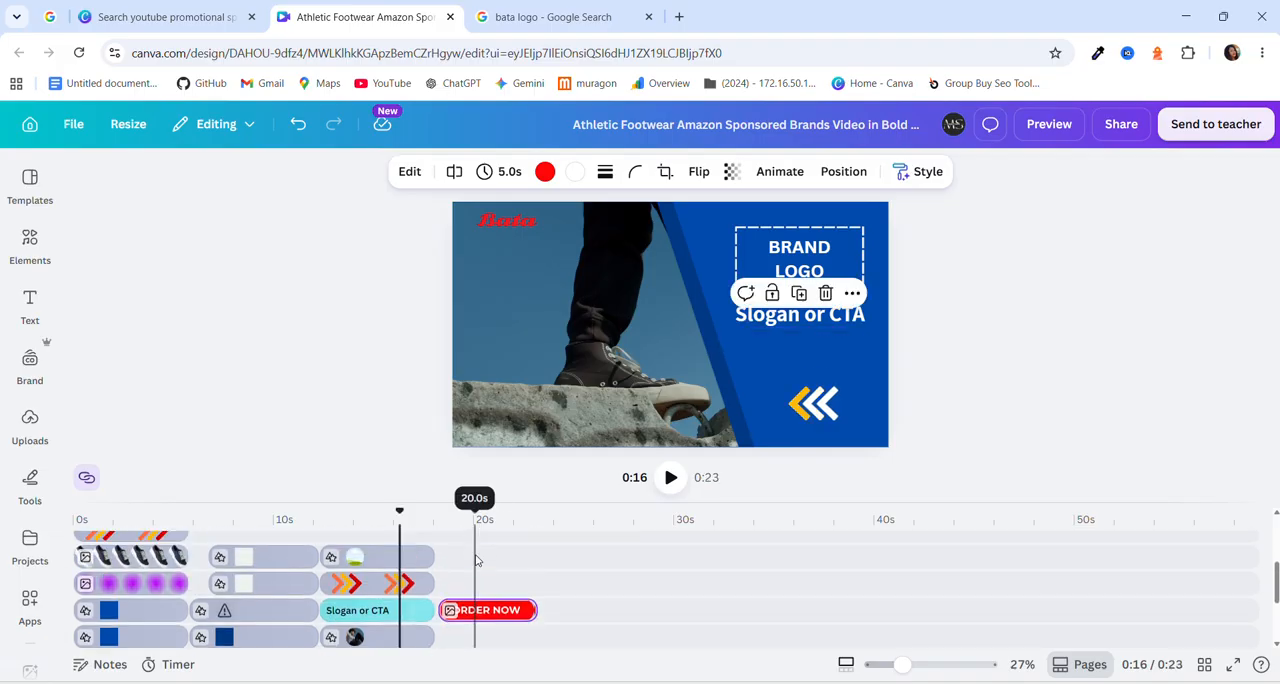
Delete the "Slogan or CTA" text and move the "ORDER NOW" clip into its slot, ending with the final scene.
{"action": "left_click", "coordinate": [356, 612]}
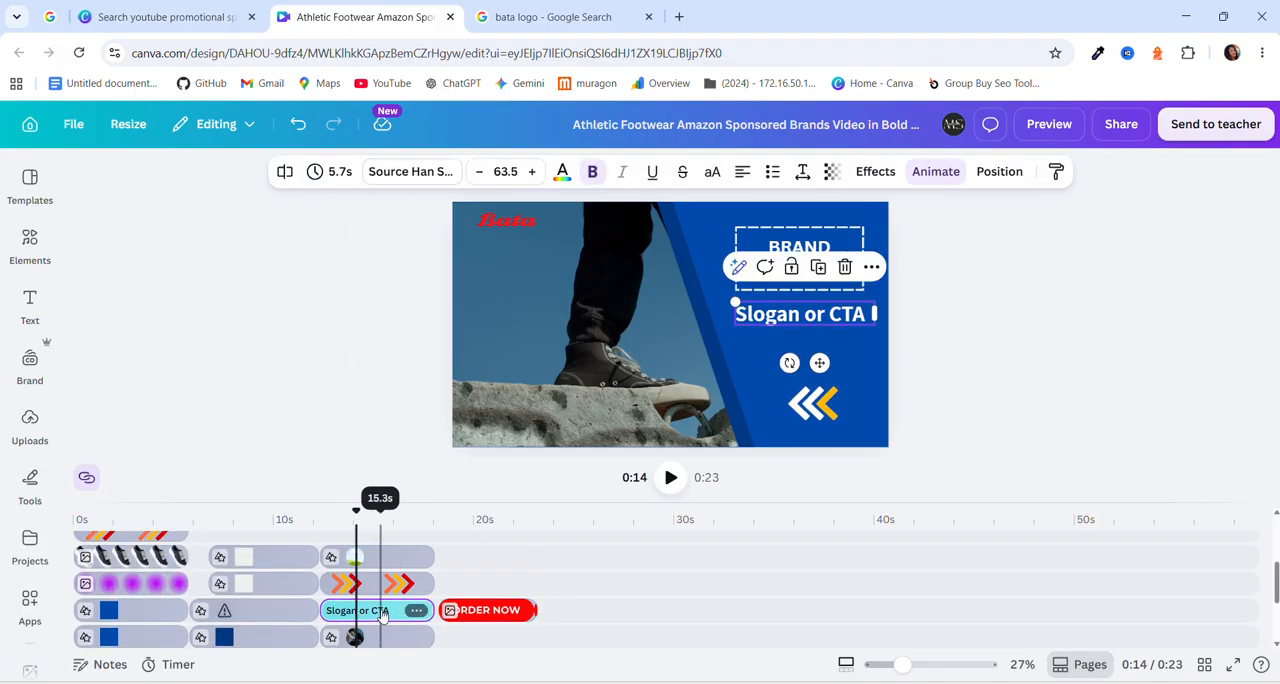
{"action": "key", "text": "Delete"}
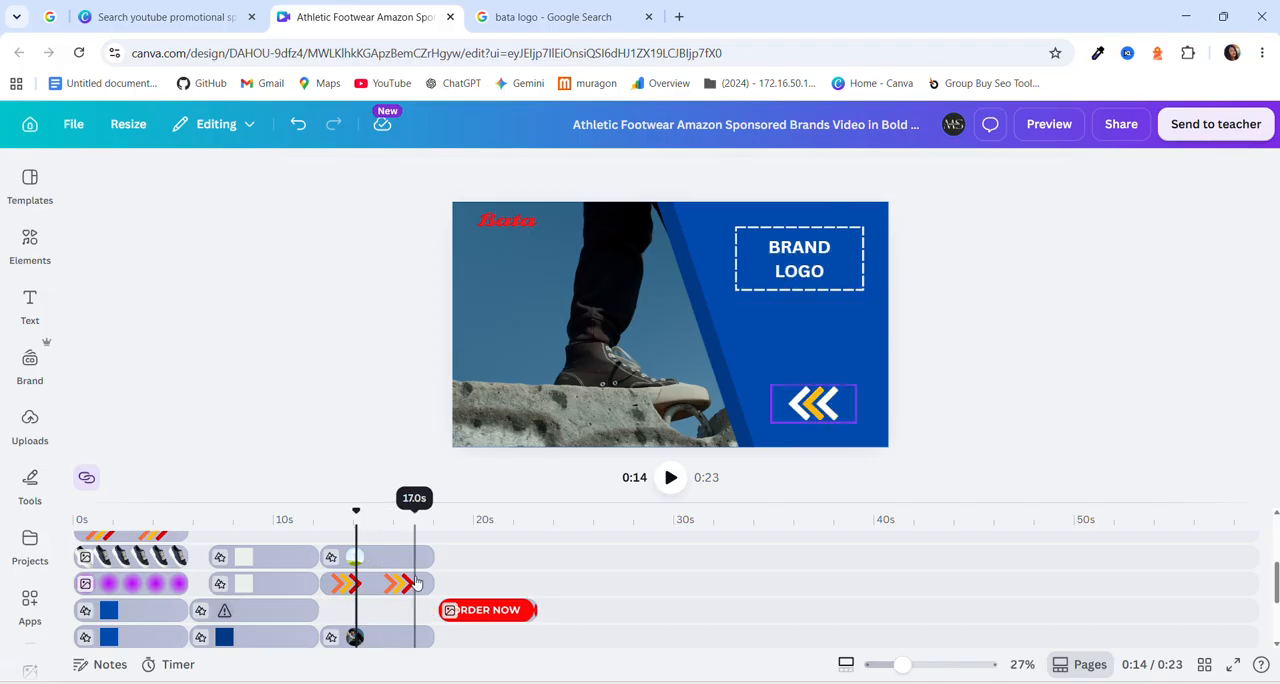
{"action": "left_click", "coordinate": [486, 622]}
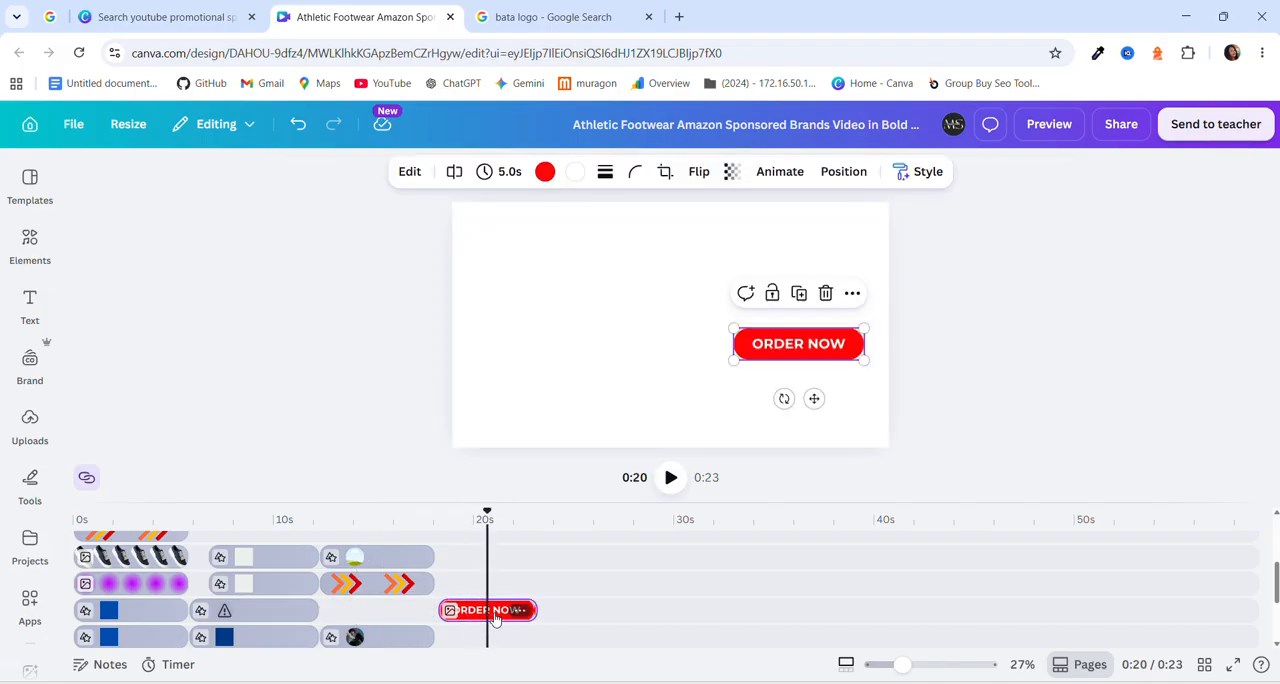
{"action": "left_click_drag", "start_coordinate": [486, 620], "coordinate": [390, 610]}
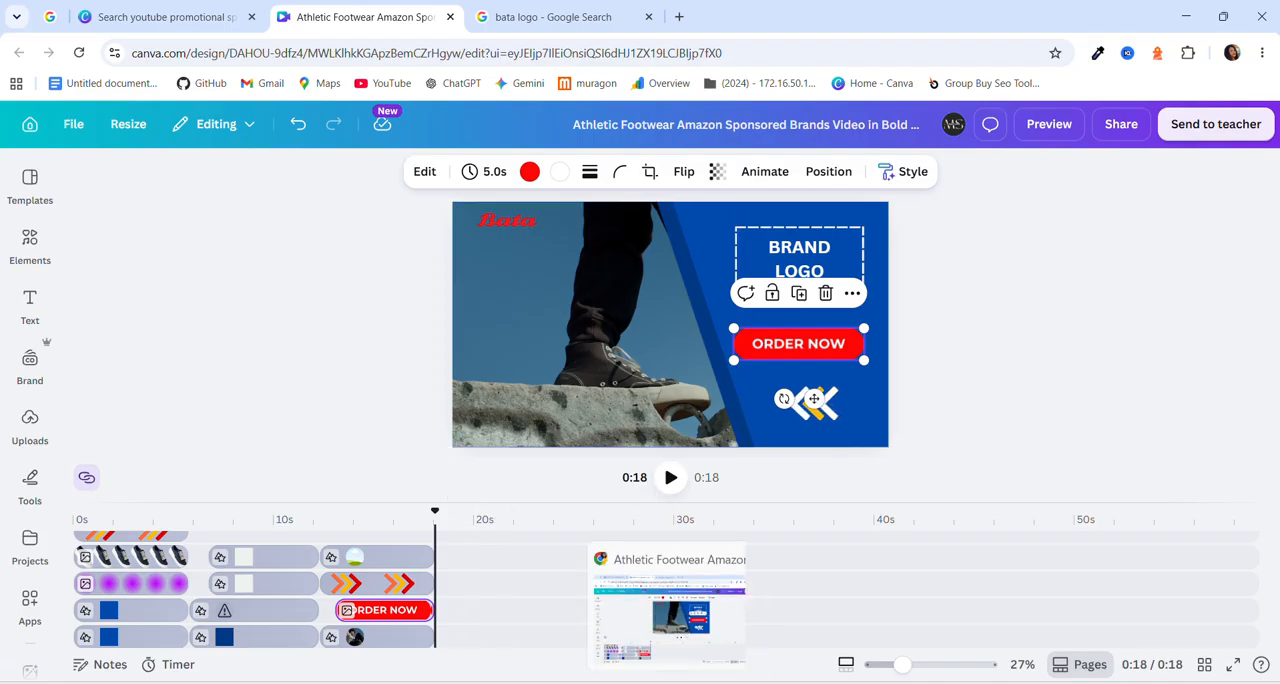
Check the logo, call-to-action and transitions requirements in the job instructions PDF.
{"action": "left_click", "coordinate": [641, 682]}
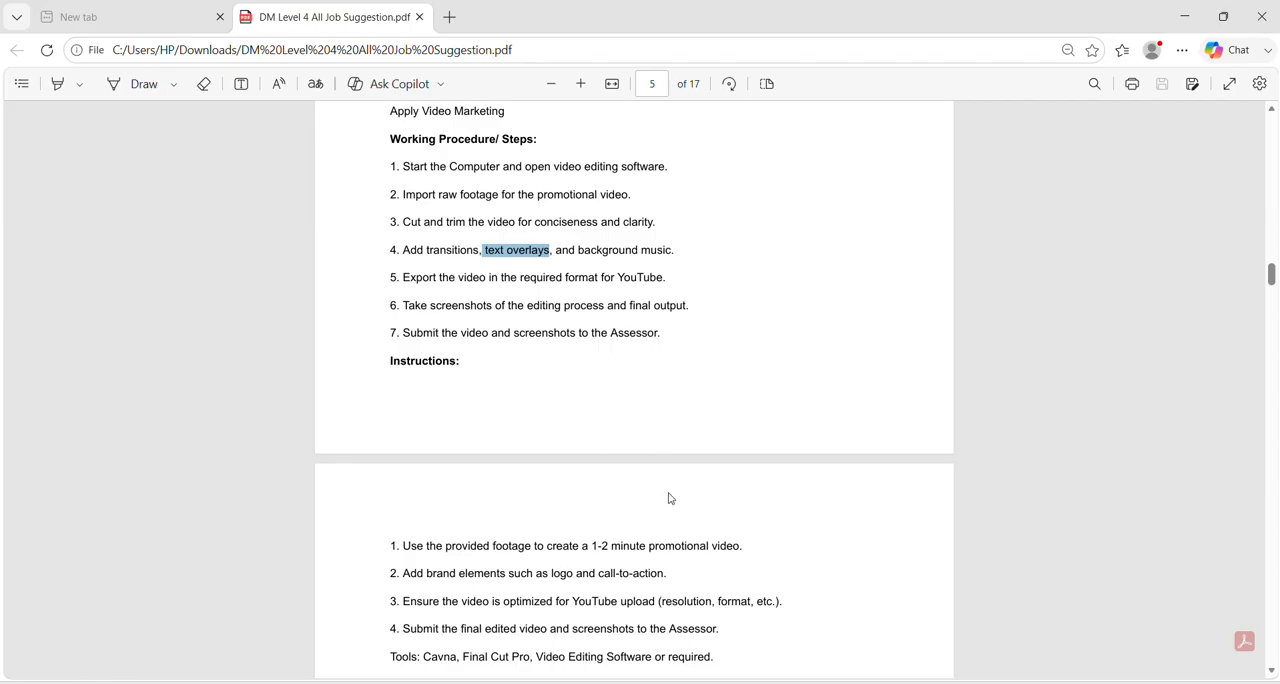
{"action": "left_click_drag", "start_coordinate": [597, 572], "coordinate": [543, 577]}
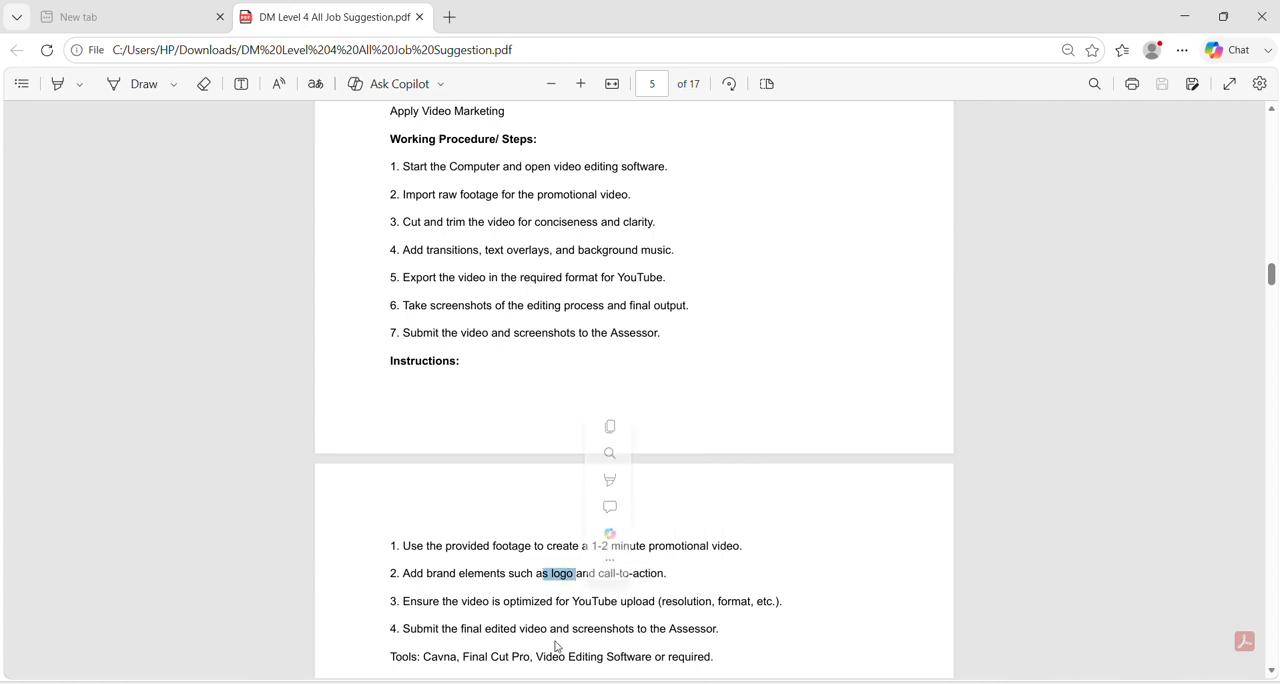
{"action": "left_click", "coordinate": [478, 605]}
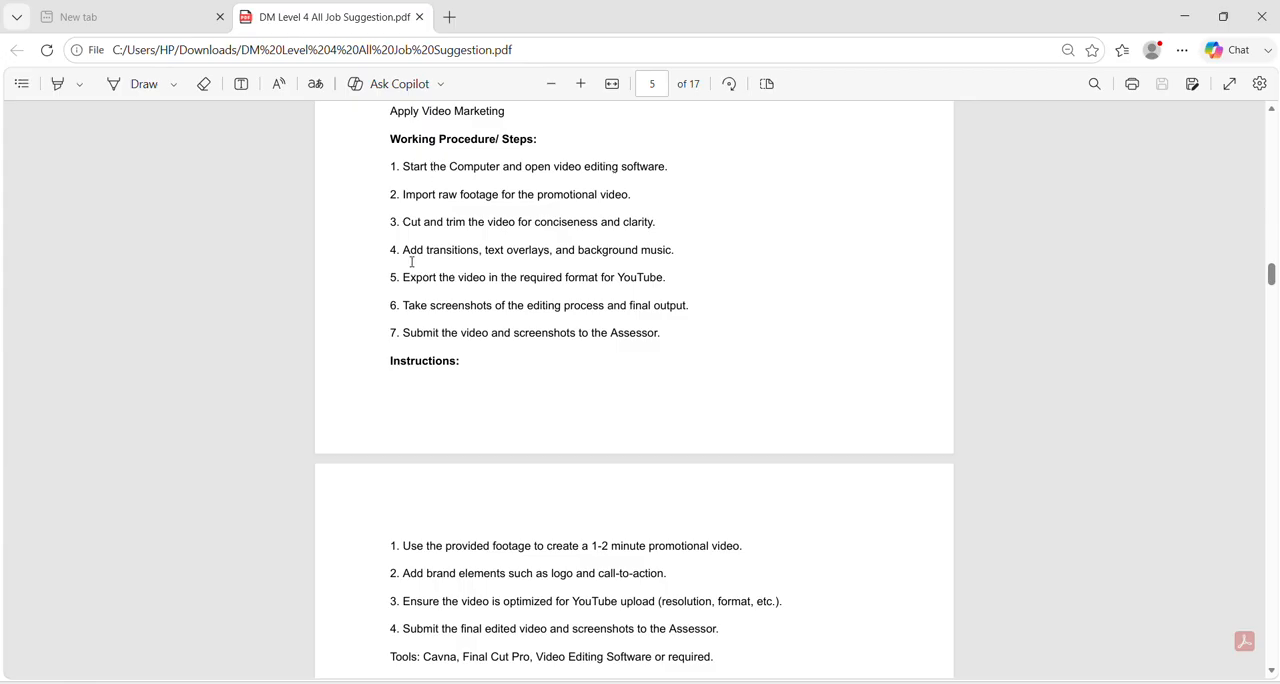
{"action": "left_click_drag", "start_coordinate": [404, 252], "coordinate": [476, 256]}
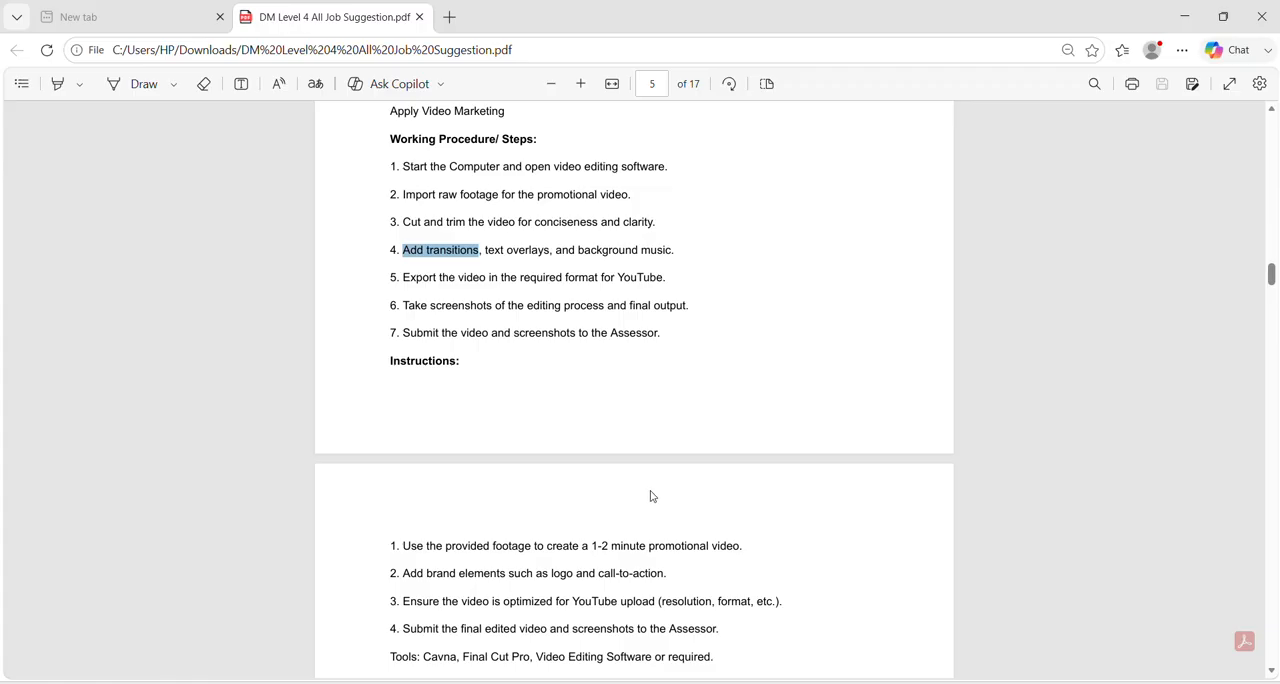
Return to Canva, enlarge the timeline area, and change the transition between the second and third scenes to Color Wipe.
{"action": "left_click", "coordinate": [679, 682]}
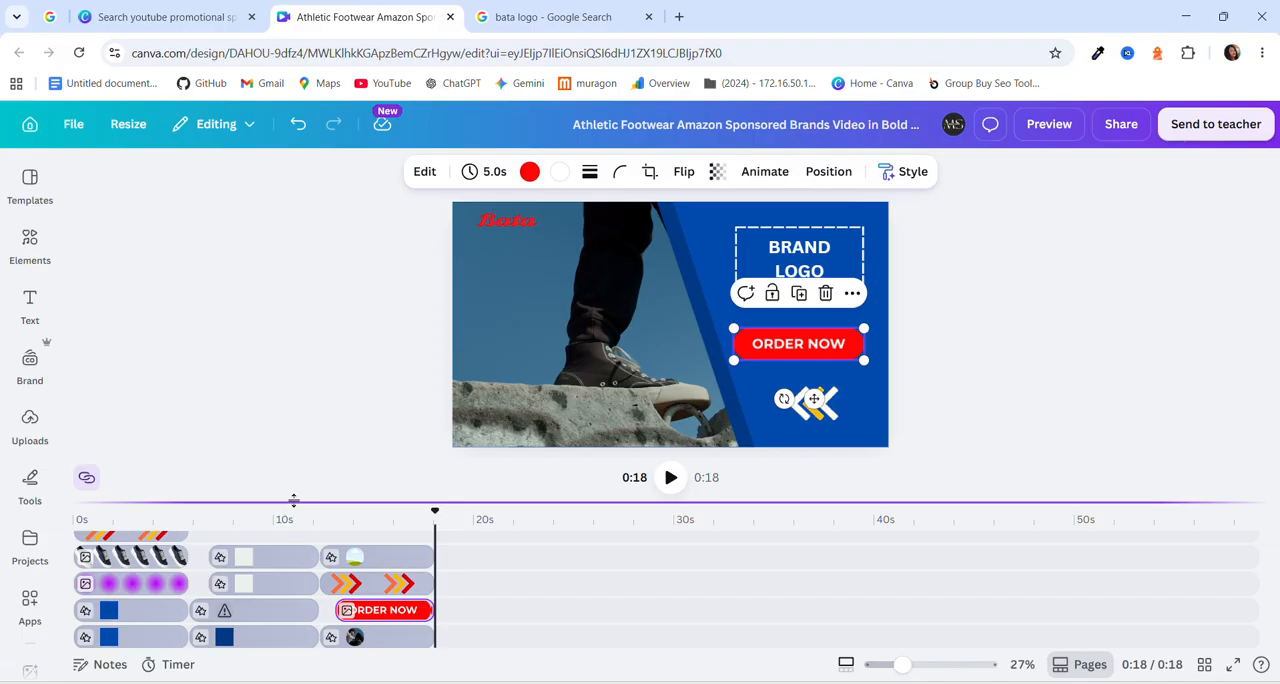
{"action": "left_click_drag", "start_coordinate": [294, 503], "coordinate": [369, 389]}
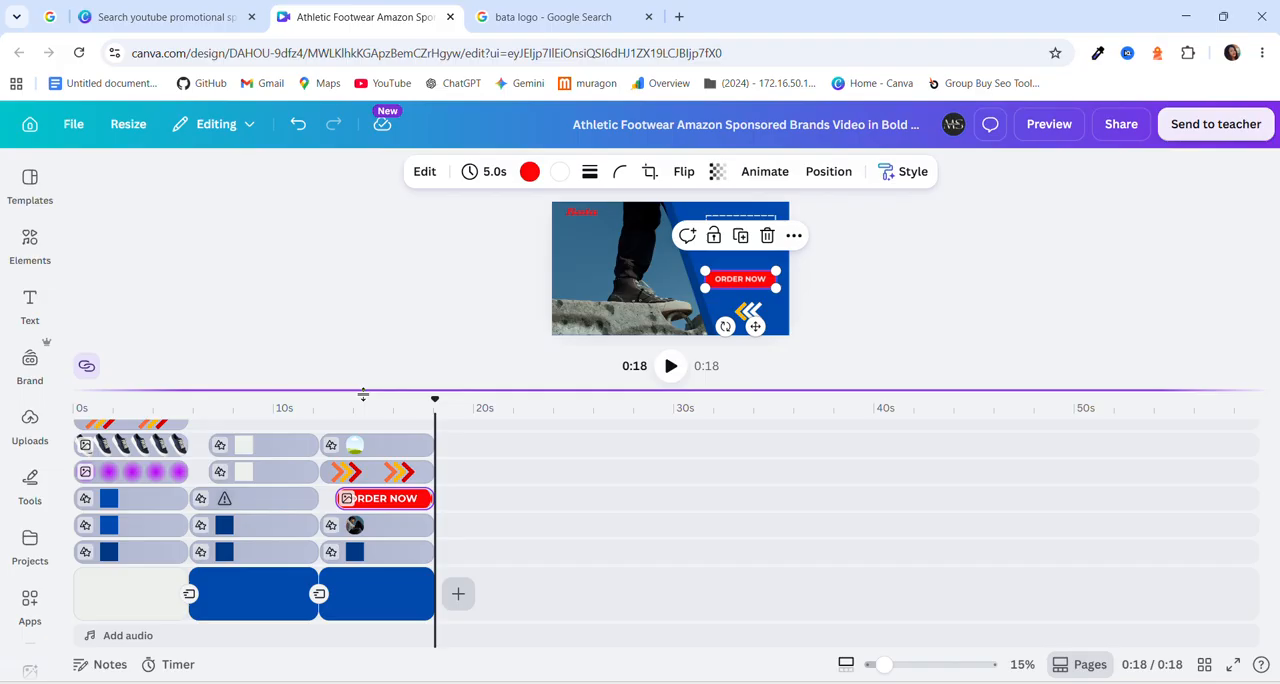
{"action": "left_click", "coordinate": [186, 594]}
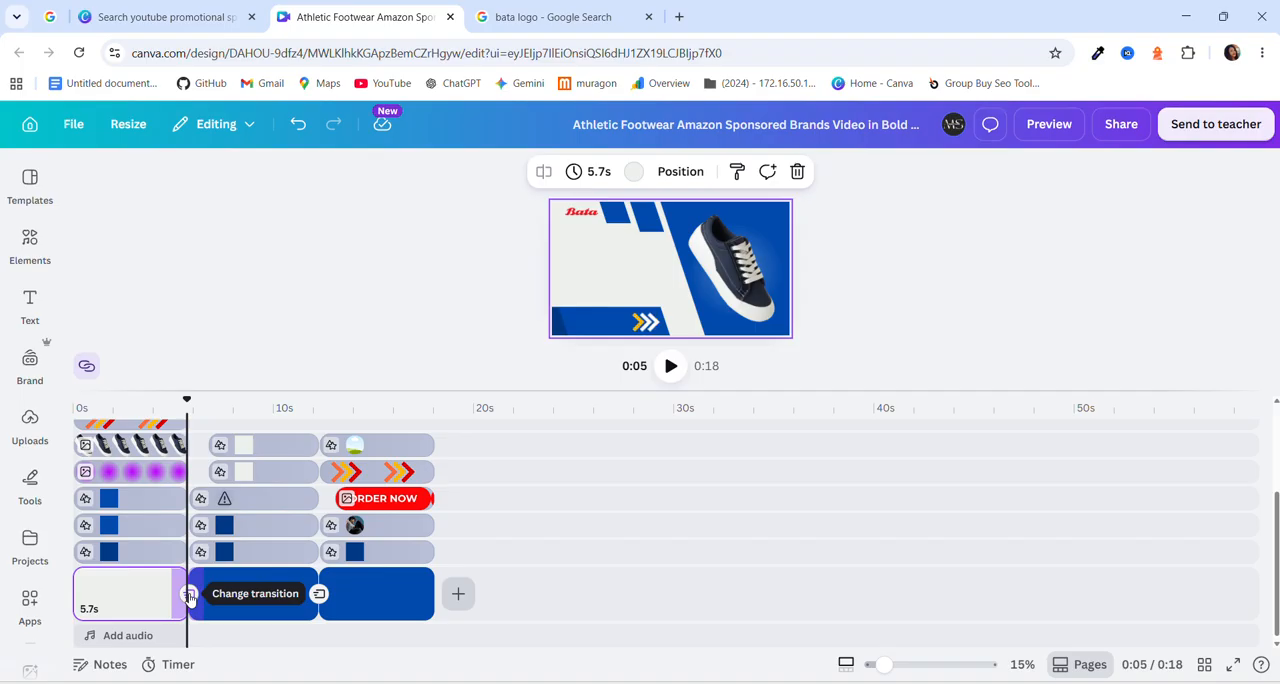
{"action": "left_click", "coordinate": [321, 596]}
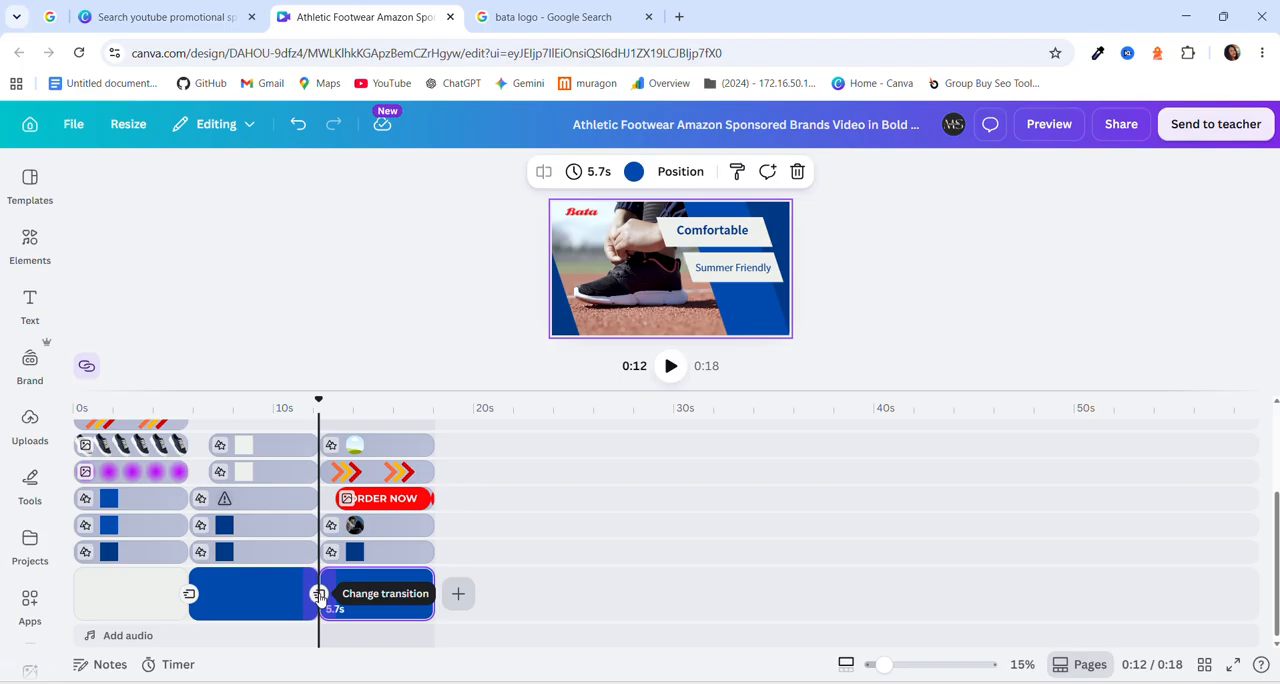
{"action": "left_click", "coordinate": [318, 595]}
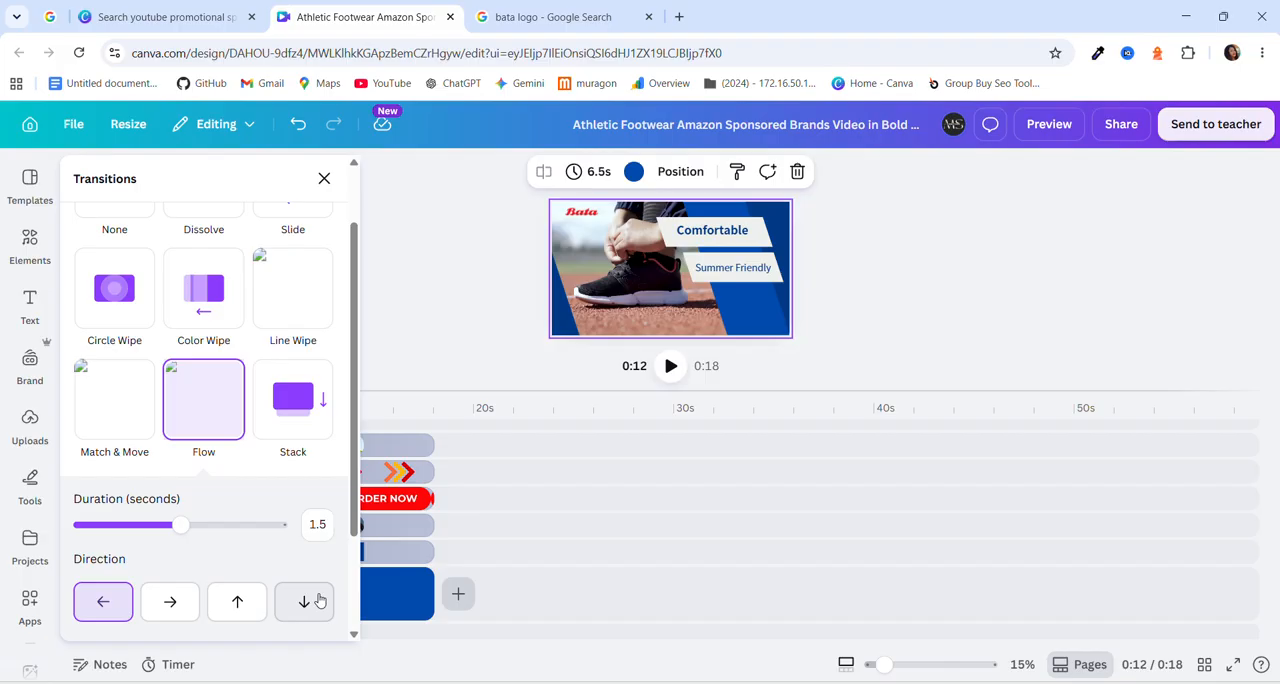
{"action": "left_click", "coordinate": [216, 312]}
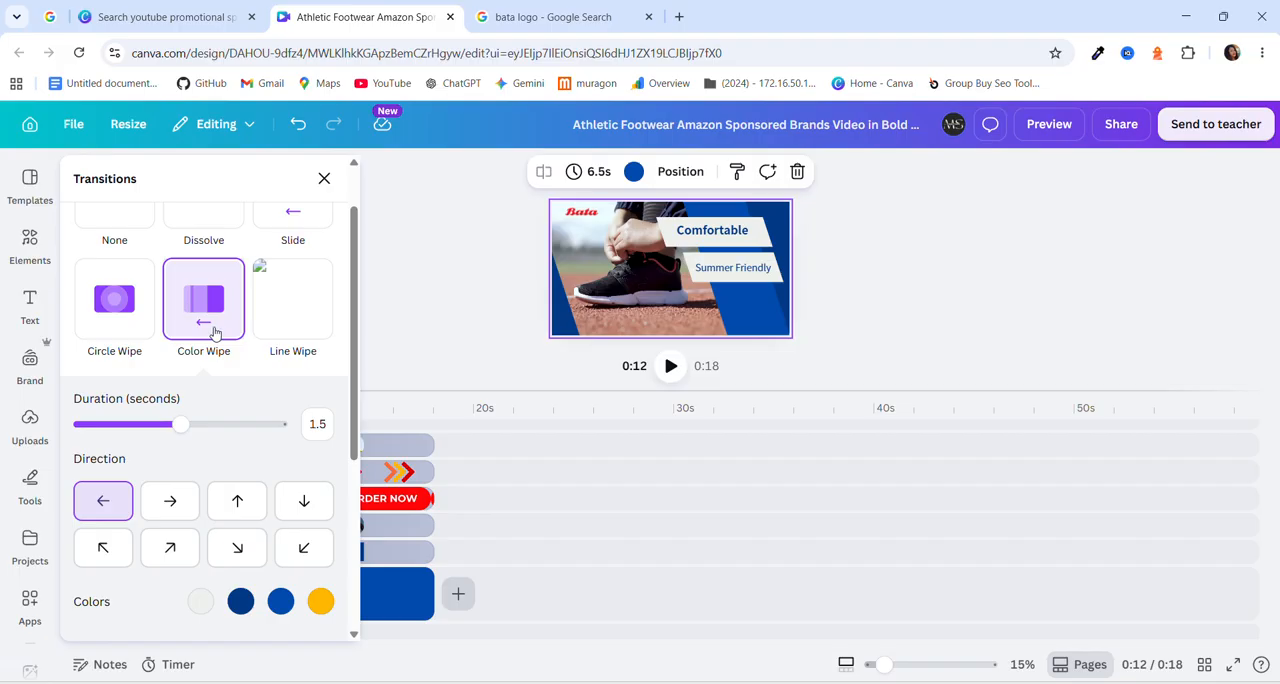
{"action": "left_click", "coordinate": [324, 180]}
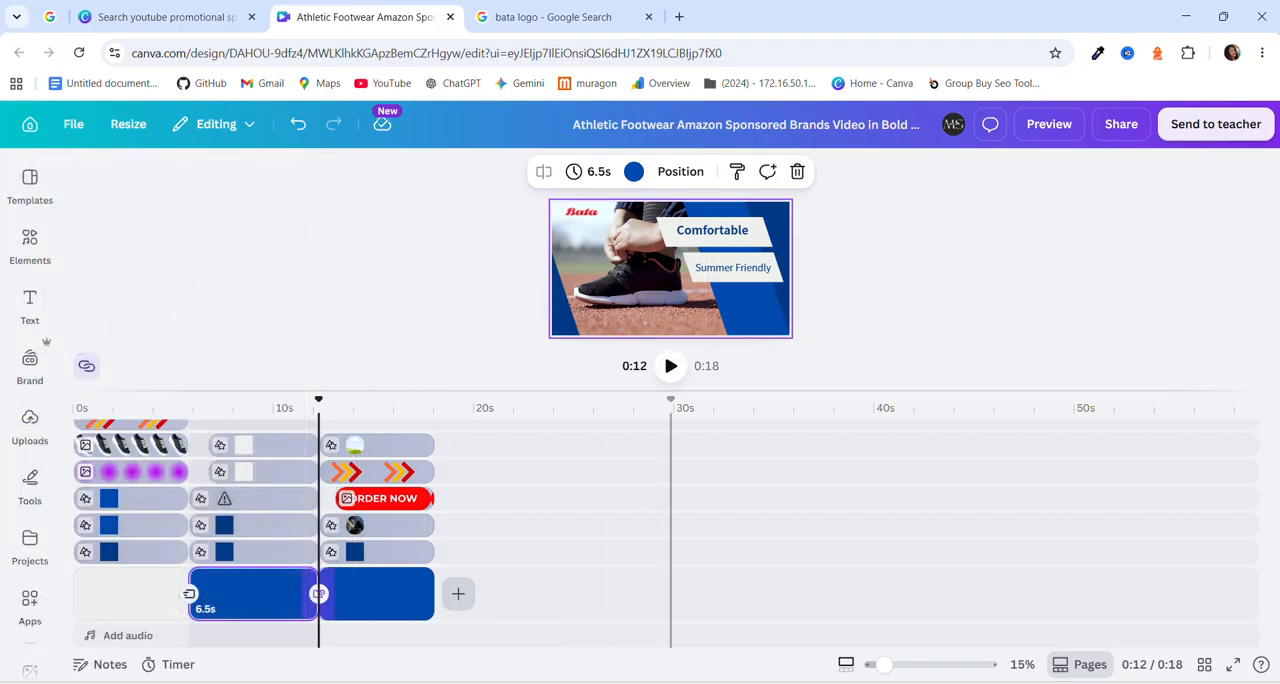
Review the PDF's requirements for cutting and trimming, the logo and the 1-2 minute video length.
{"action": "left_click", "coordinate": [641, 683]}
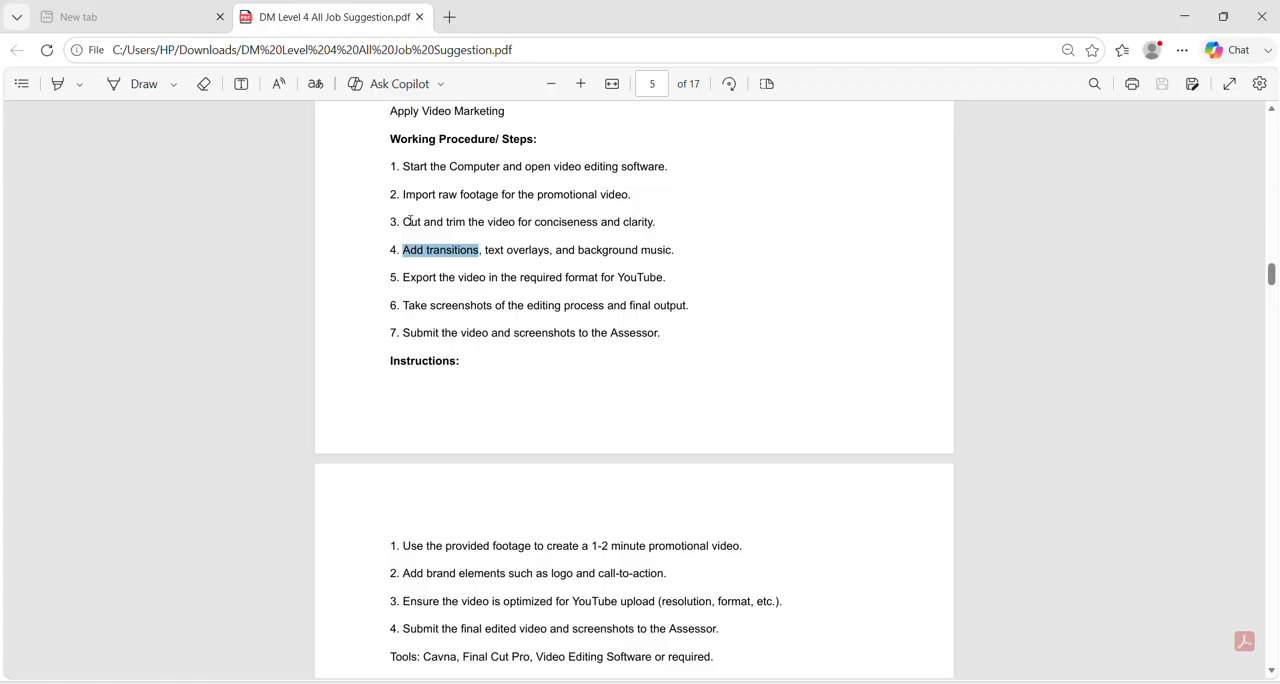
{"action": "left_click_drag", "start_coordinate": [407, 221], "coordinate": [466, 222]}
{"action": "left_click", "coordinate": [431, 241]}
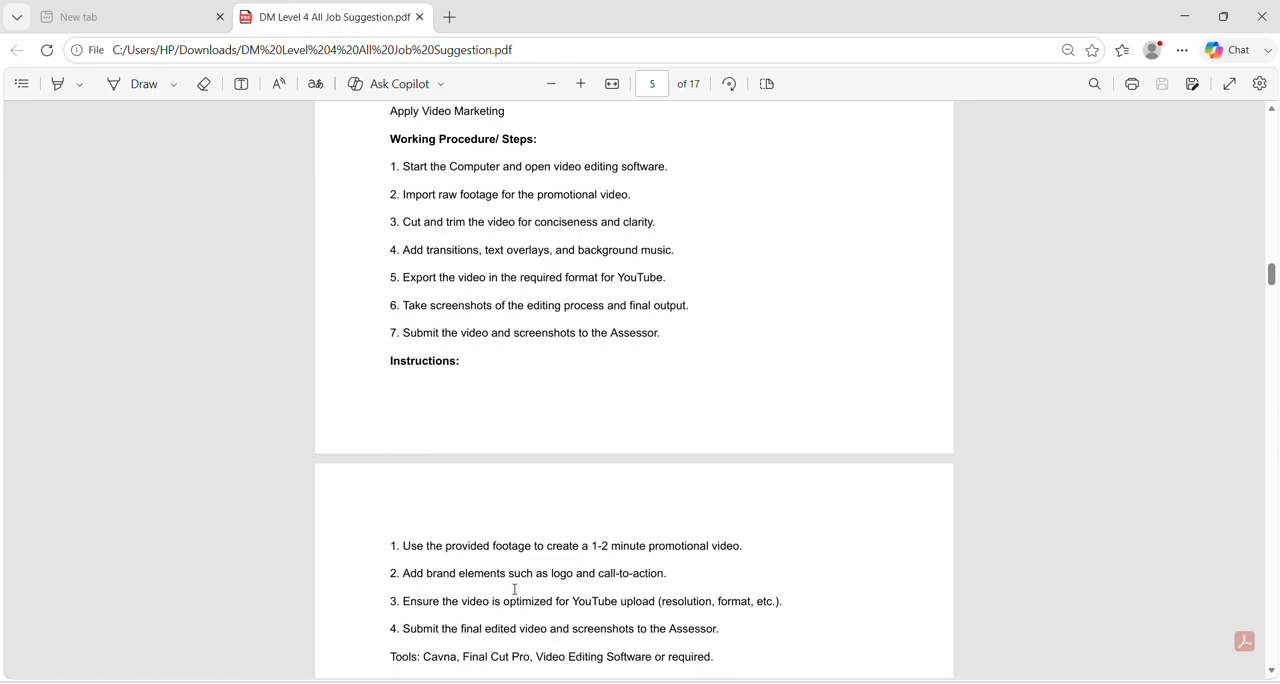
{"action": "left_click_drag", "start_coordinate": [552, 573], "coordinate": [594, 574]}
{"action": "left_click", "coordinate": [557, 594]}
{"action": "left_click_drag", "start_coordinate": [597, 547], "coordinate": [611, 548]}
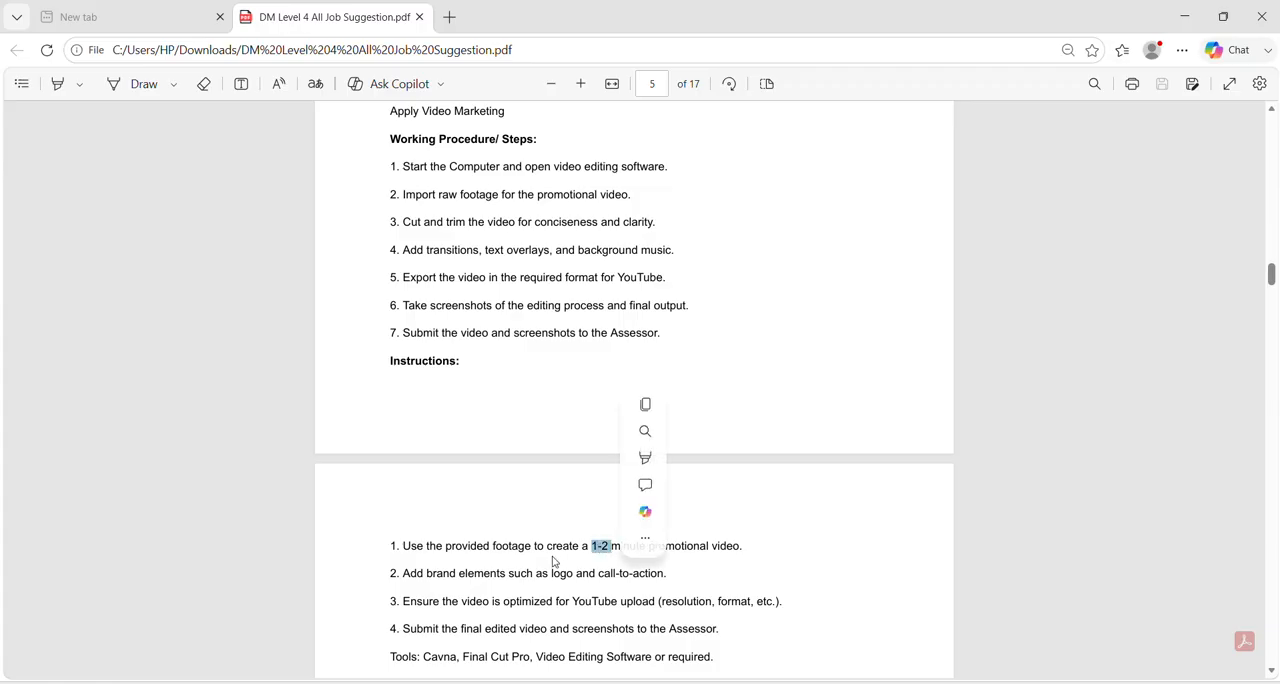
{"action": "left_click", "coordinate": [551, 561]}
{"action": "mouse_move", "coordinate": [641, 683]}
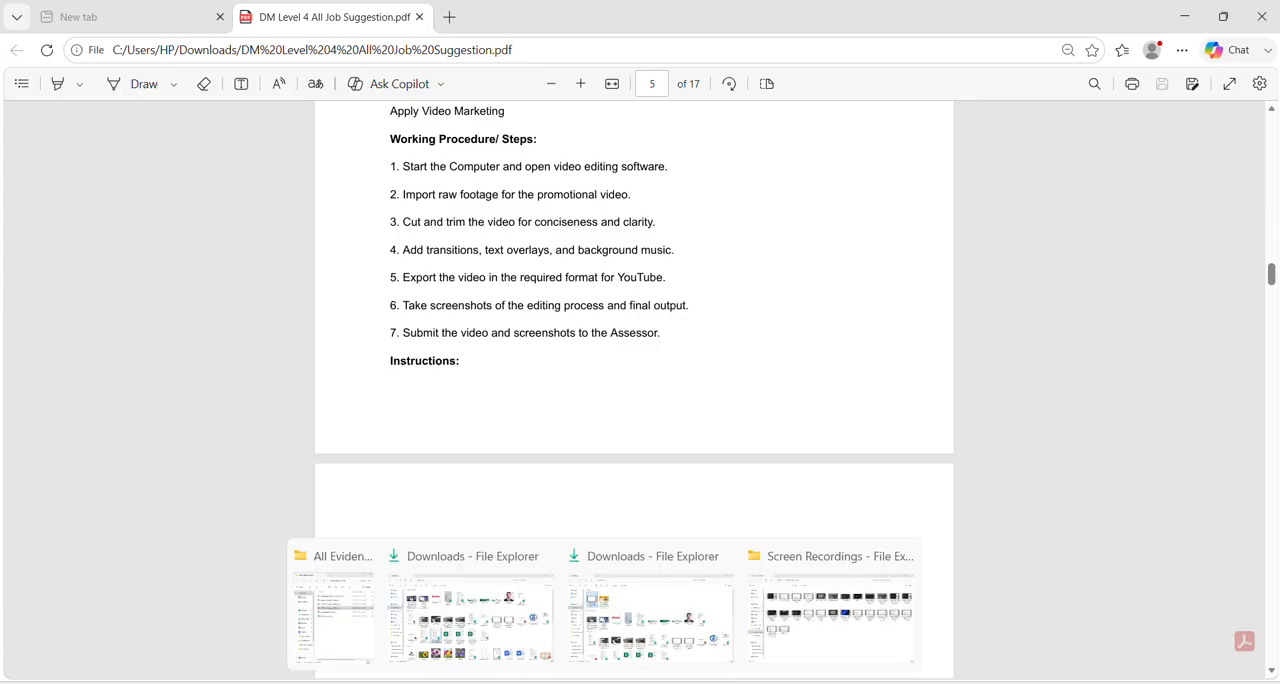
Return to Canva, briefly play the opening scene from the start, and reset the playhead to 0.0 s.
{"action": "left_click", "coordinate": [677, 682]}
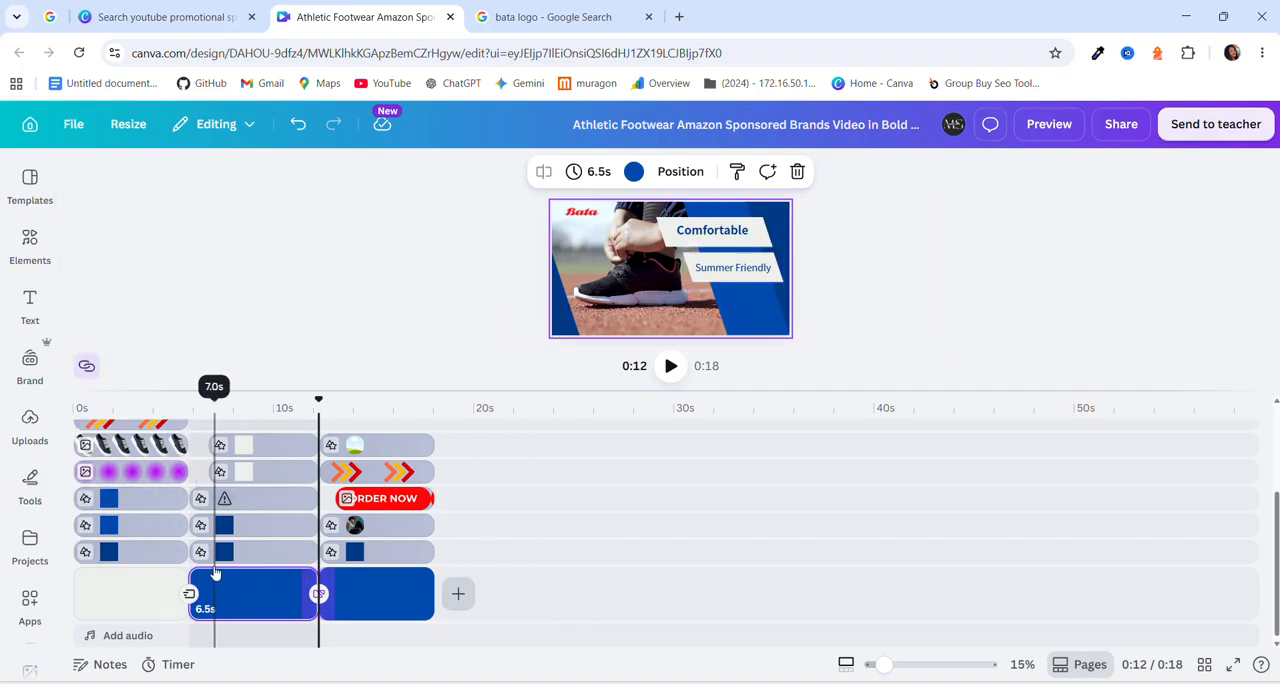
{"action": "scroll", "coordinate": [205, 567], "scroll_direction": "up", "scroll_amount": 3}
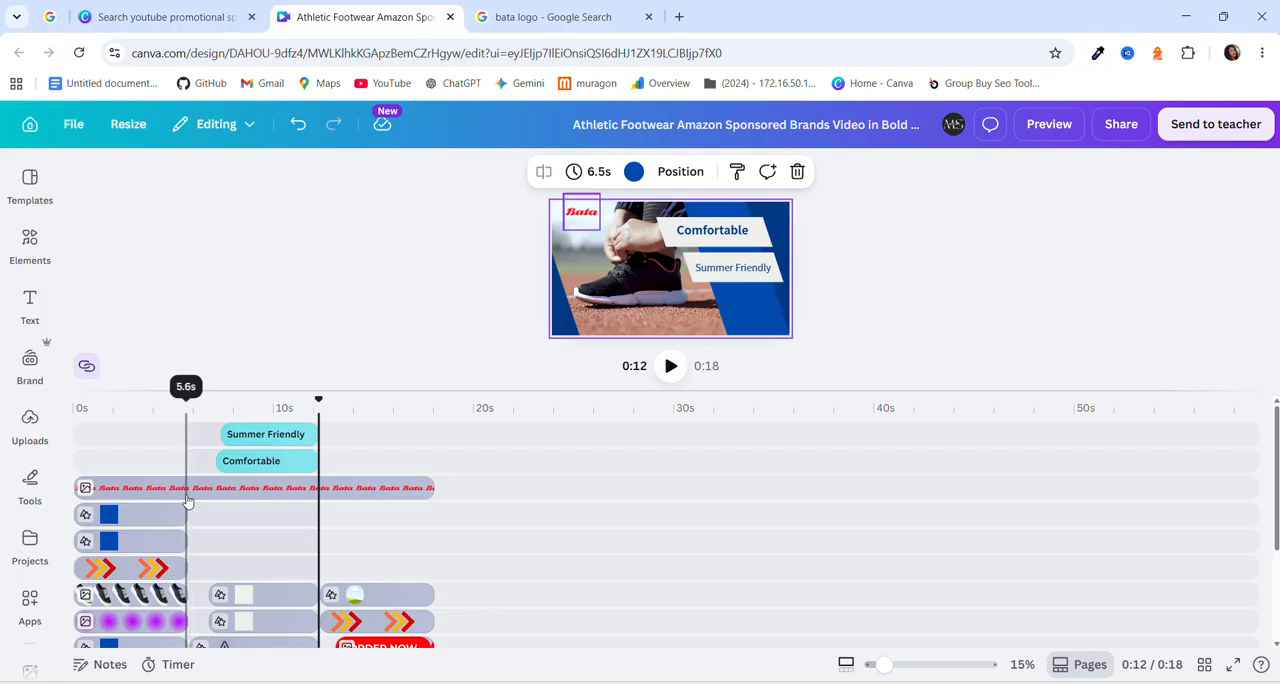
{"action": "left_click", "coordinate": [188, 502]}
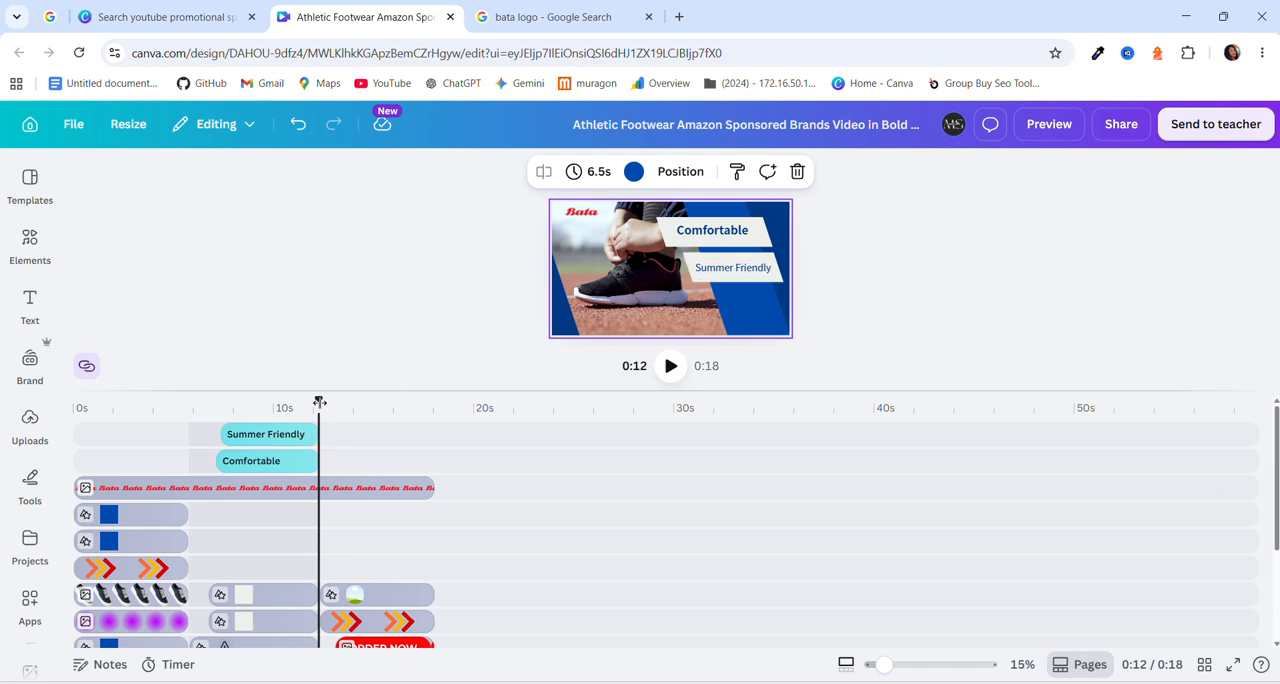
{"action": "left_click_drag", "start_coordinate": [316, 400], "coordinate": [74, 400]}
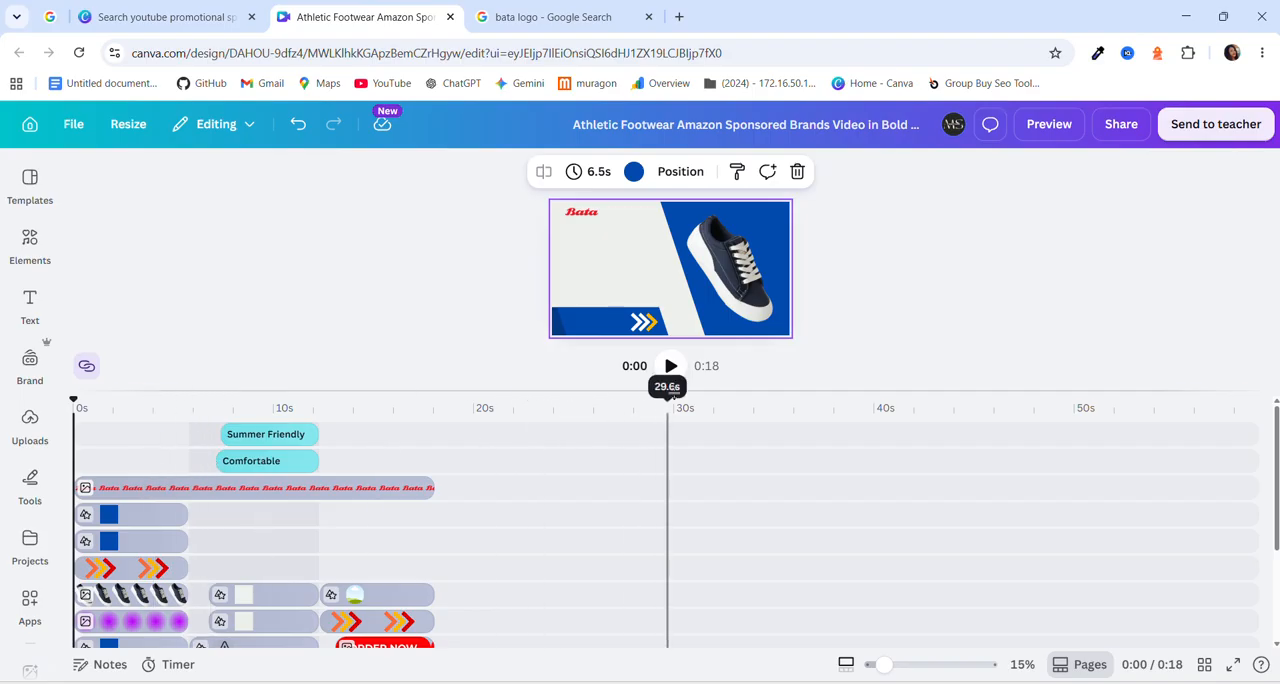
{"action": "left_click", "coordinate": [671, 367]}
{"action": "left_click", "coordinate": [671, 367]}
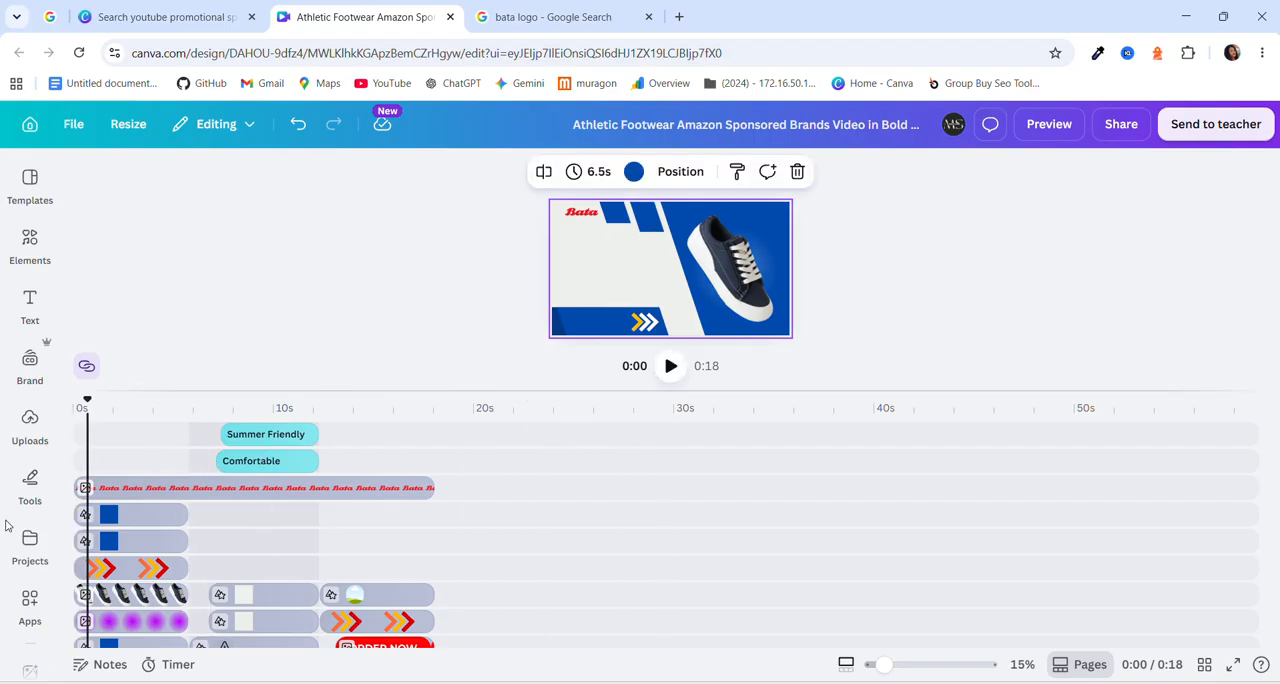
{"action": "left_click_drag", "start_coordinate": [87, 402], "coordinate": [73, 402]}
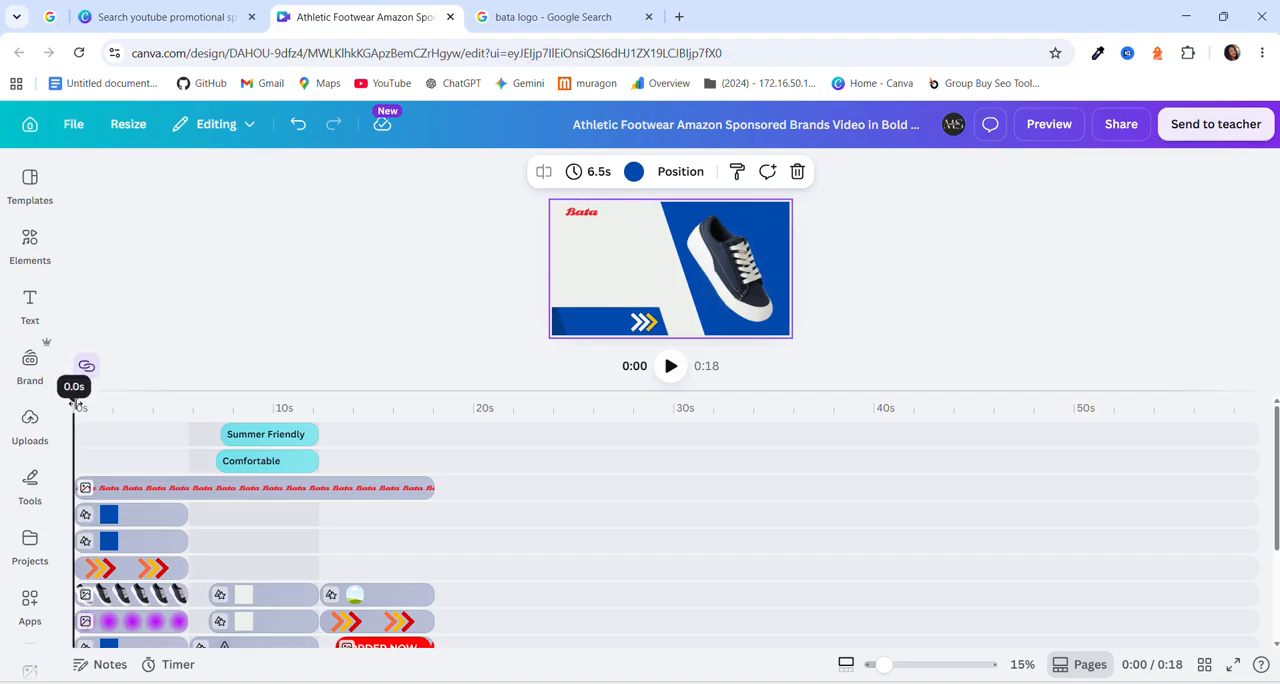
{"action": "left_click", "coordinate": [140, 440]}
{"action": "left_click", "coordinate": [140, 440]}
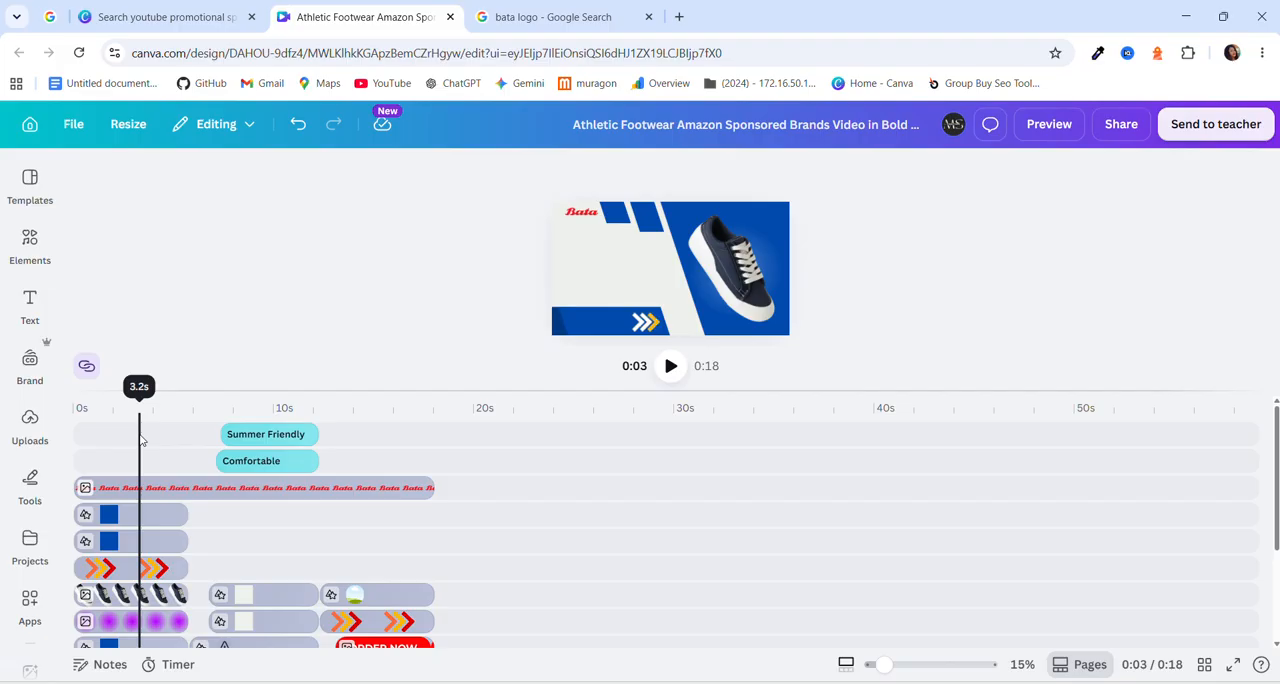
{"action": "left_click", "coordinate": [140, 440]}
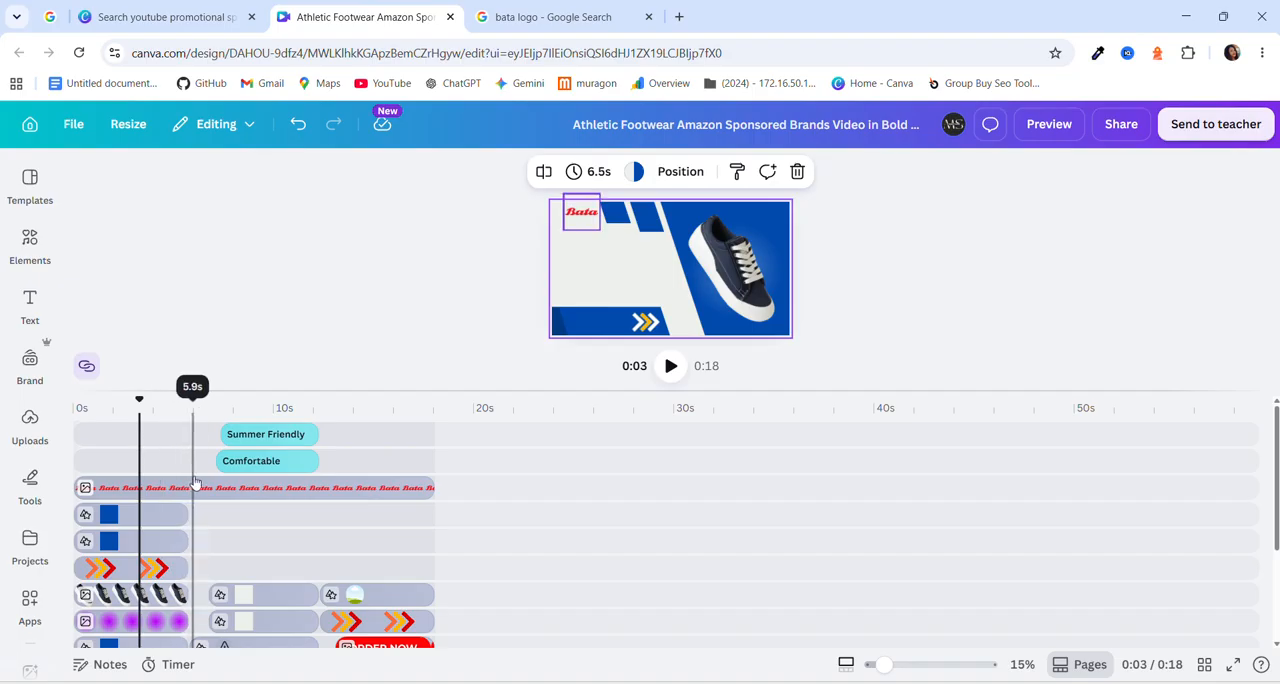
{"action": "left_click", "coordinate": [150, 440]}
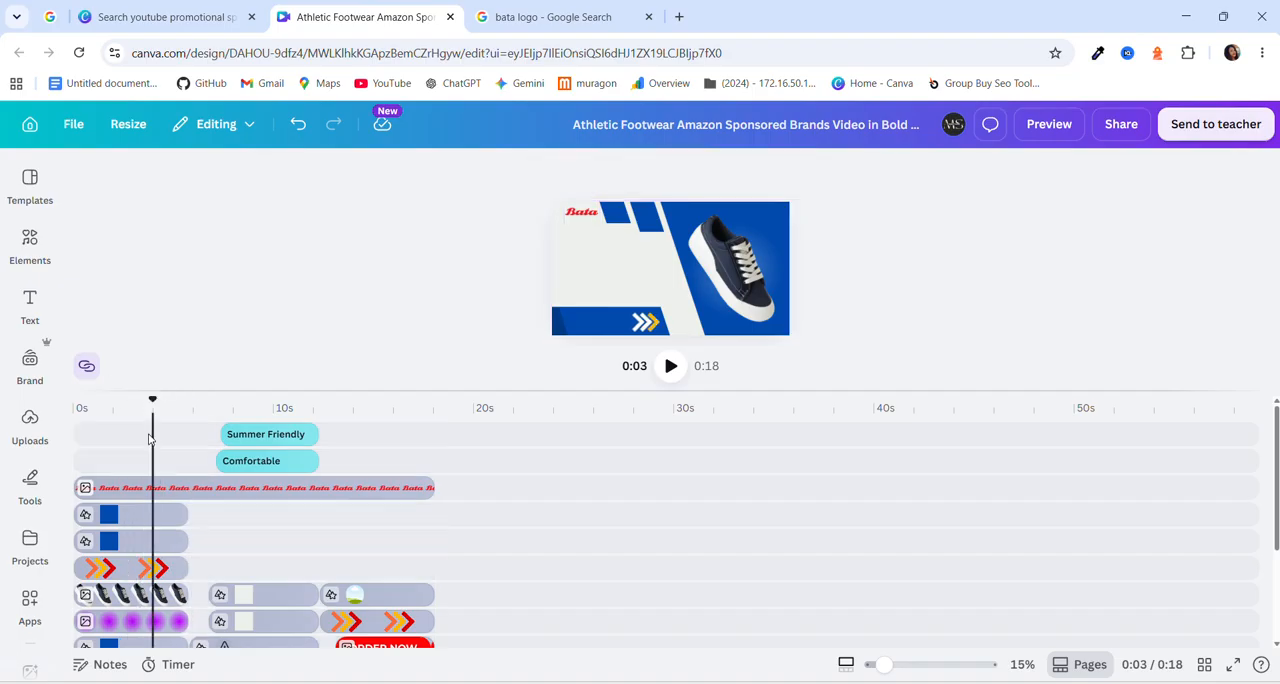
{"action": "left_click", "coordinate": [150, 440]}
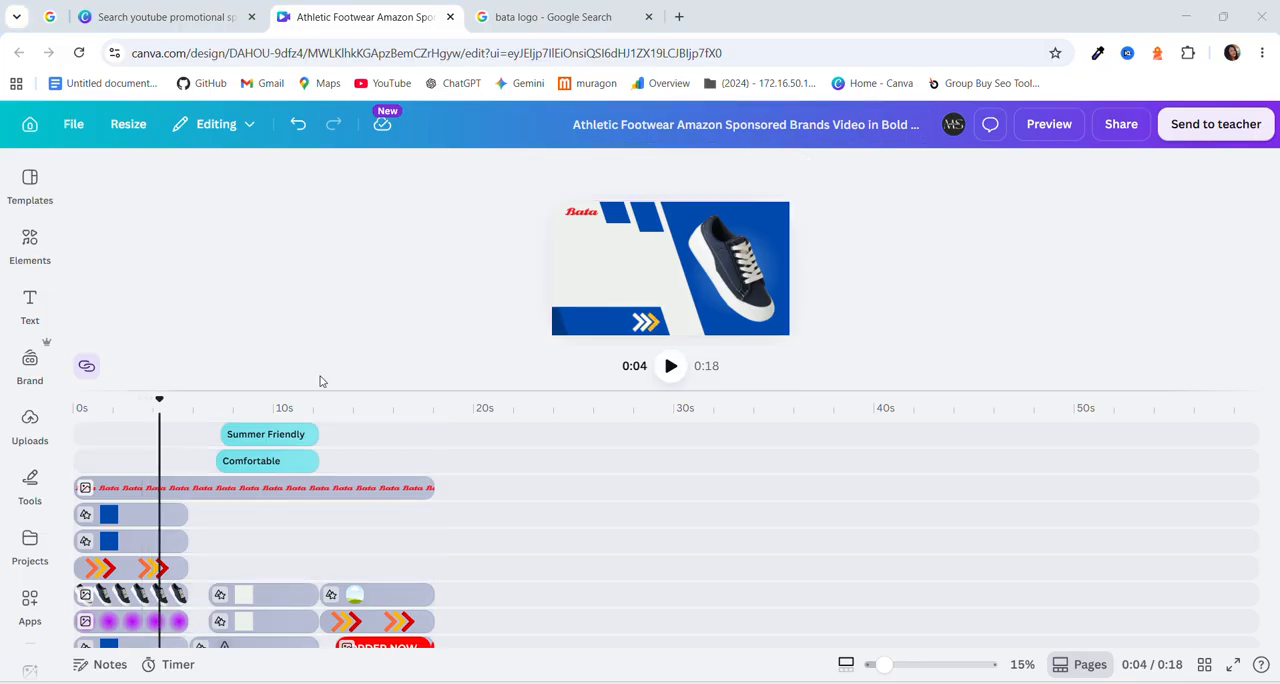
Copy all the timeline elements and paste the duplicates at 18.1 s, right after the original clips.
{"action": "left_click", "coordinate": [185, 493]}
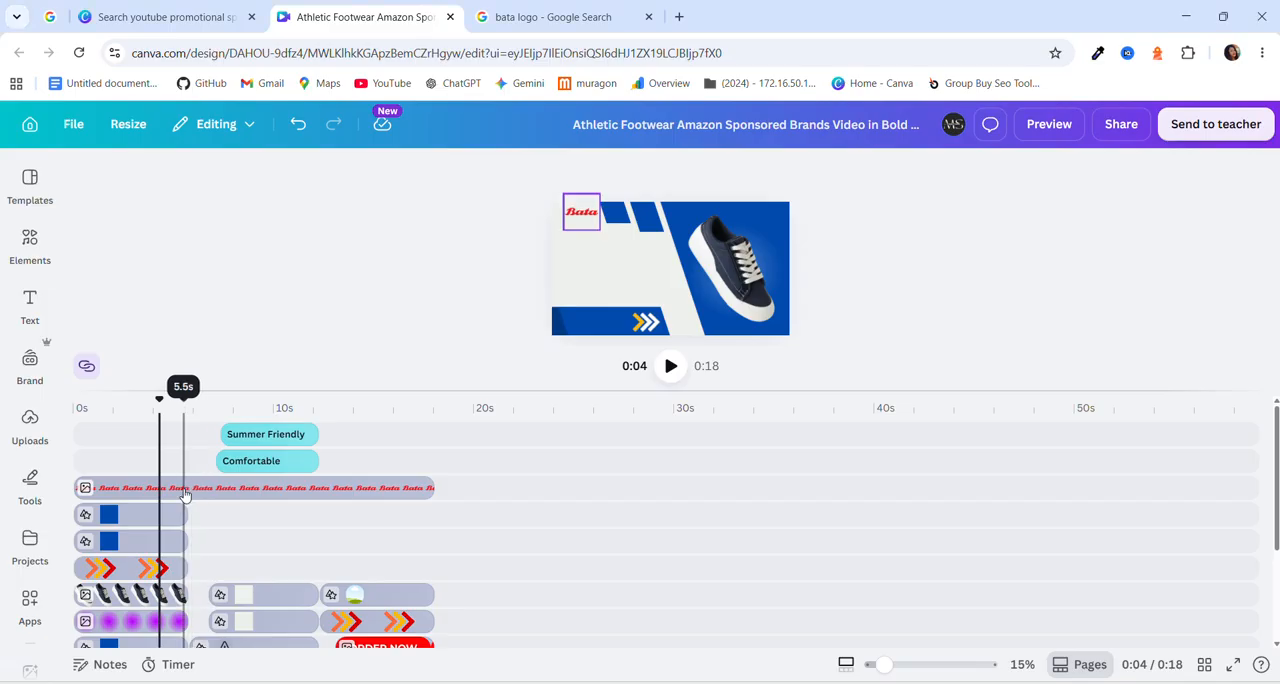
{"action": "key", "text": "ctrl+a"}
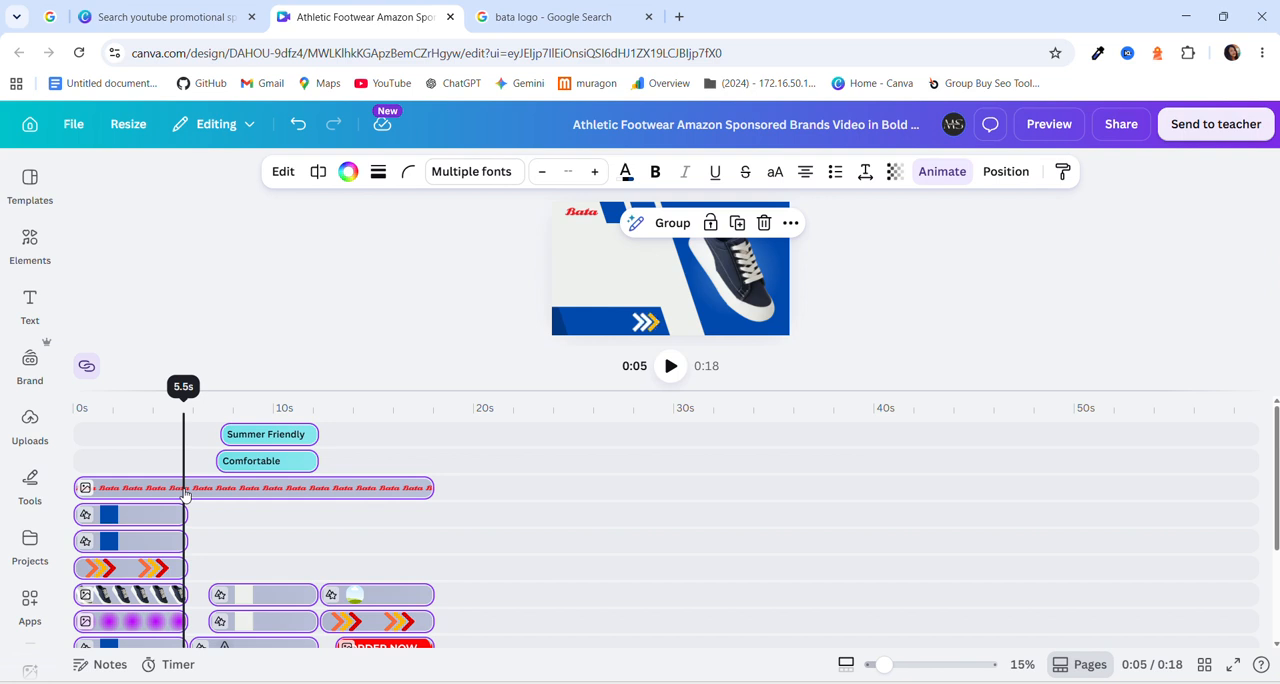
{"action": "left_click", "coordinate": [437, 461]}
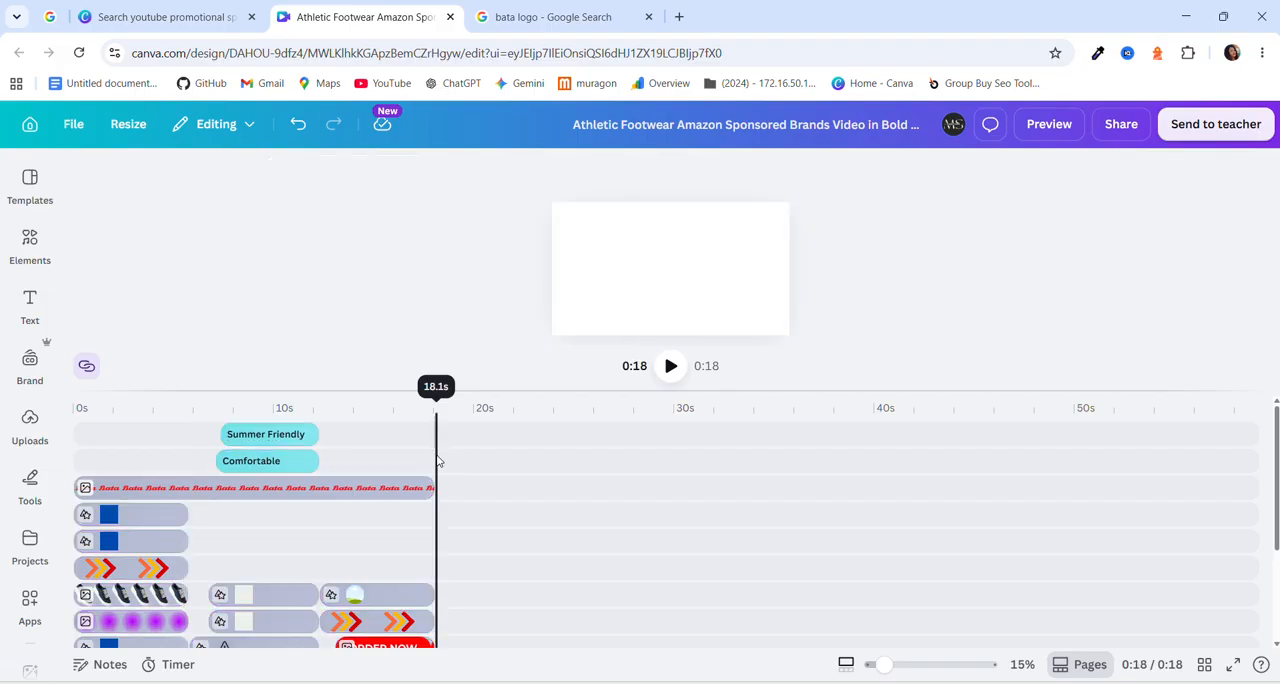
{"action": "key", "text": "ctrl+v"}
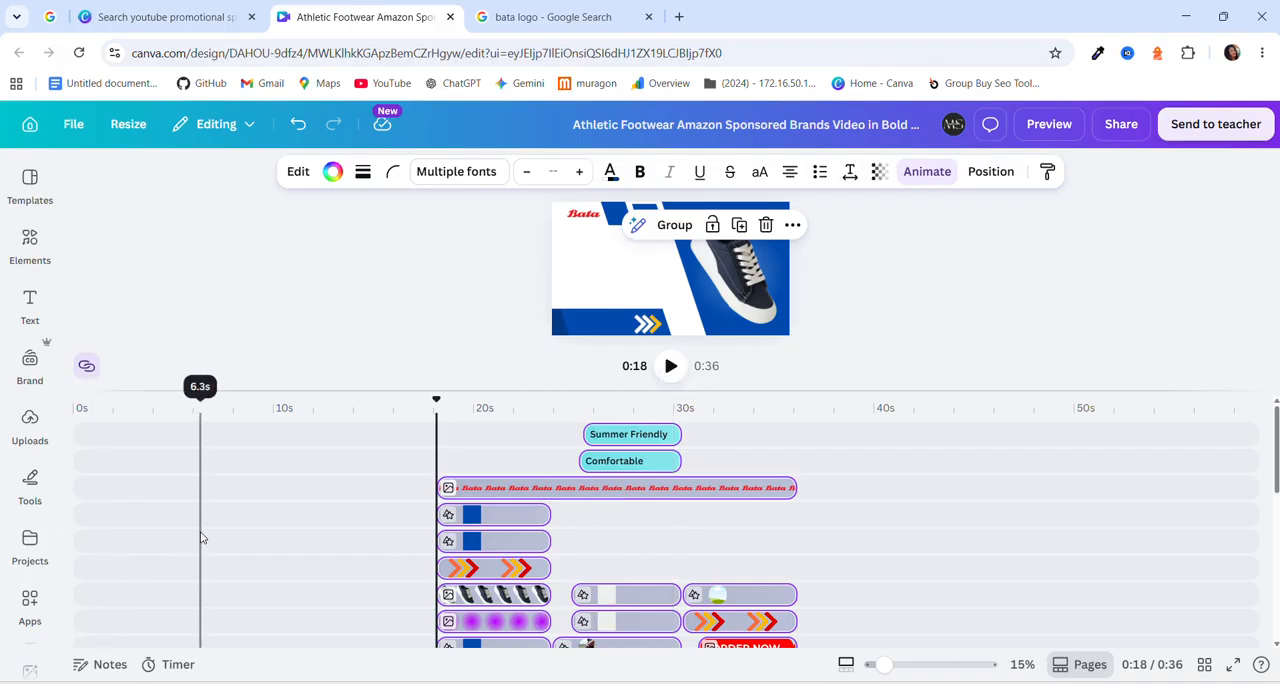
Move the pasted set of clips earlier and alongside the originals so that it starts at about 12 s.
{"action": "scroll", "coordinate": [203, 534], "scroll_direction": "down", "scroll_amount": 5}
{"action": "scroll", "coordinate": [201, 536], "scroll_direction": "down", "scroll_amount": 2}
{"action": "scroll", "coordinate": [203, 534], "scroll_direction": "up", "scroll_amount": 8}
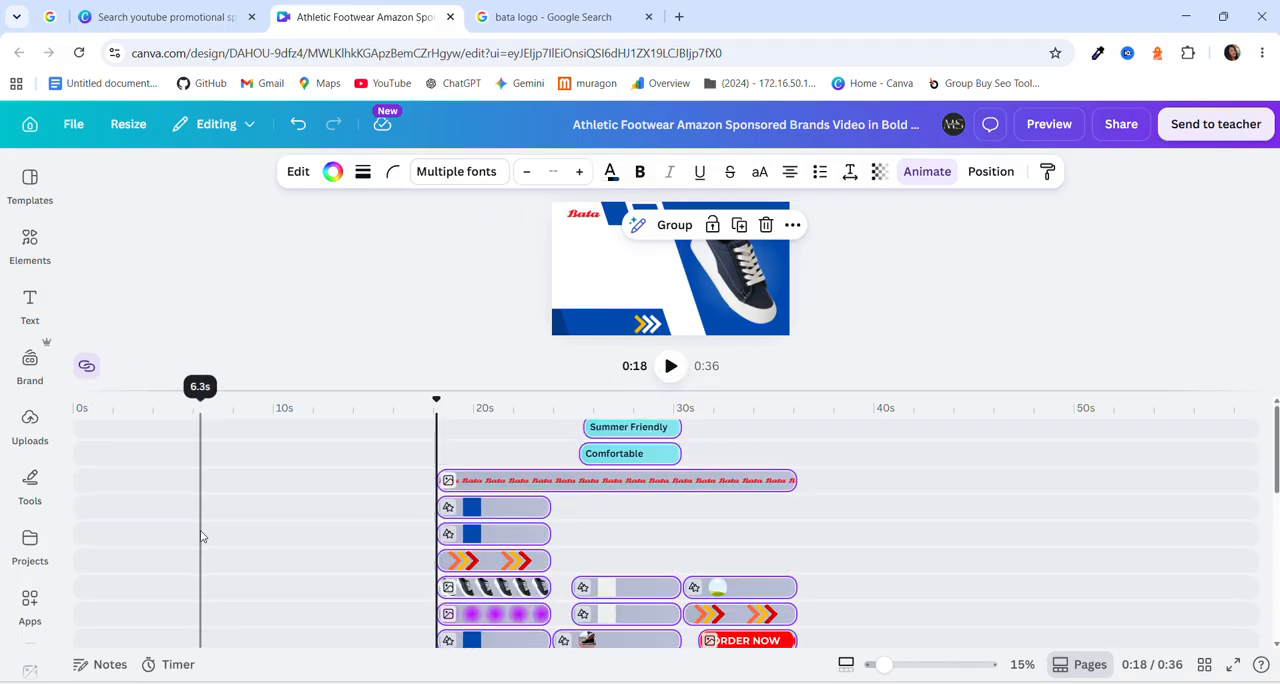
{"action": "scroll", "coordinate": [323, 481], "scroll_direction": "down", "scroll_amount": 5}
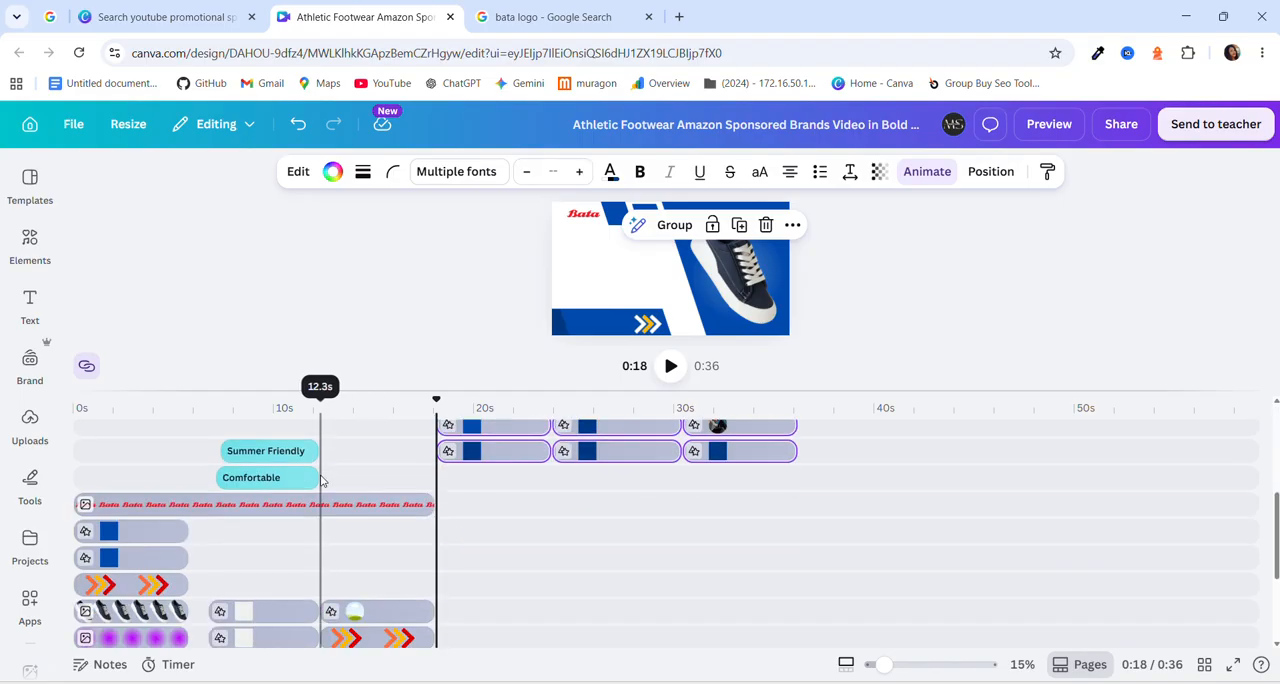
{"action": "scroll", "coordinate": [321, 481], "scroll_direction": "up", "scroll_amount": 5}
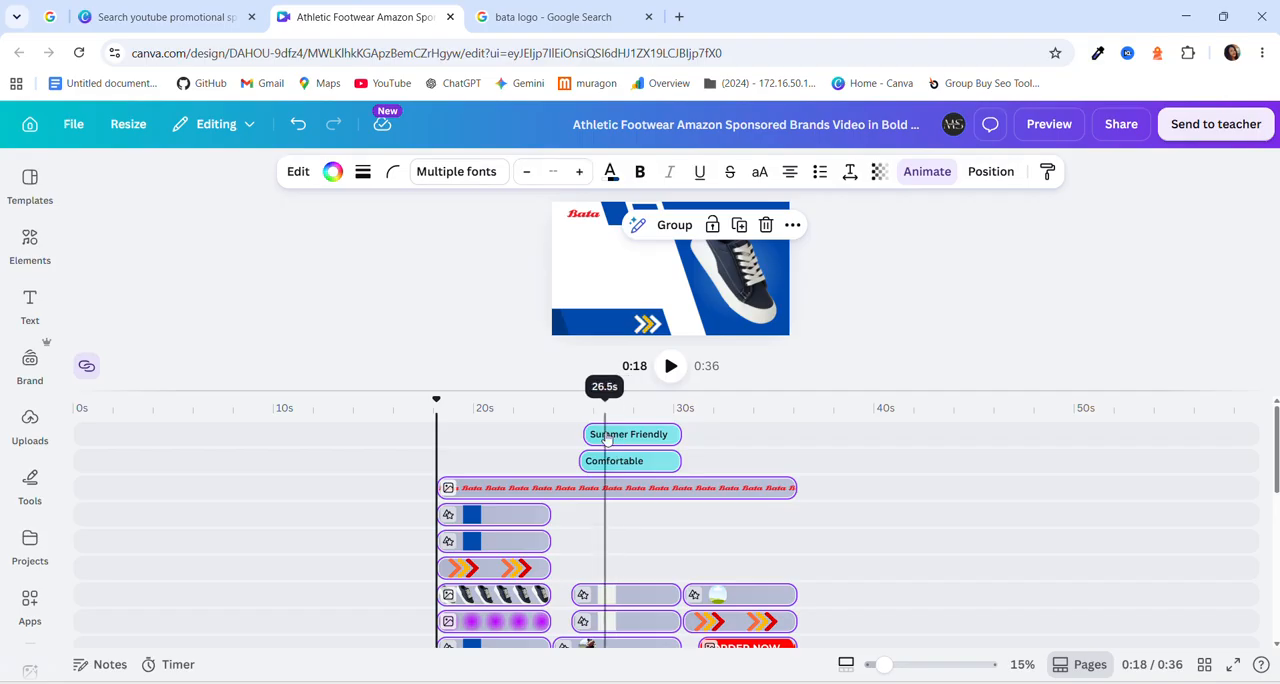
{"action": "left_click_drag", "start_coordinate": [606, 436], "coordinate": [491, 606]}
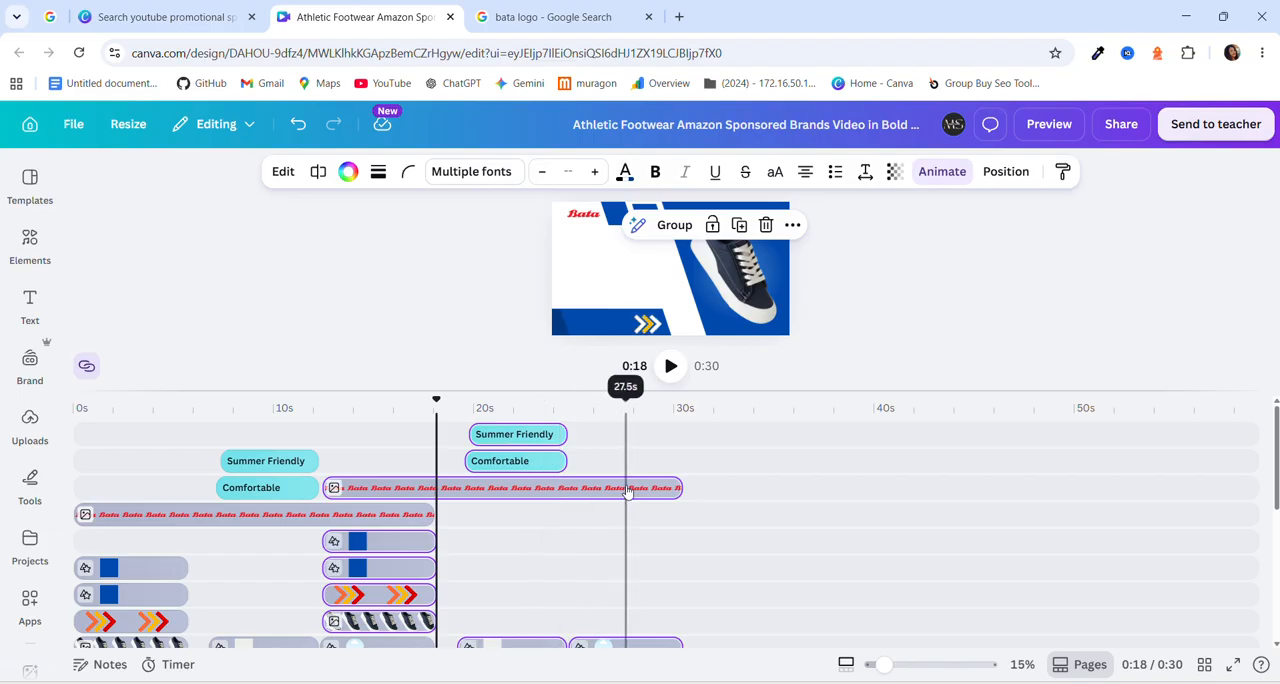
Place the playhead just past the second set of clips, at about 30 s, and paste another copy of the elements there.
{"action": "left_click", "coordinate": [697, 453]}
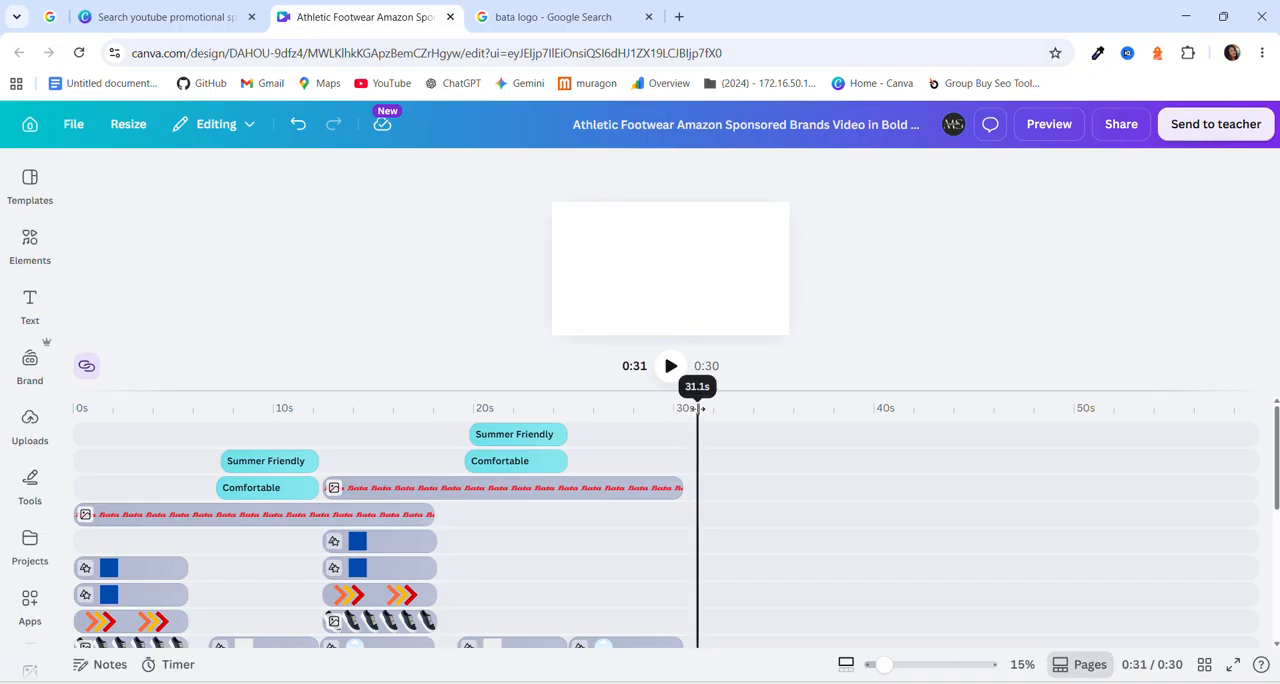
{"action": "left_click_drag", "start_coordinate": [697, 408], "coordinate": [690, 408]}
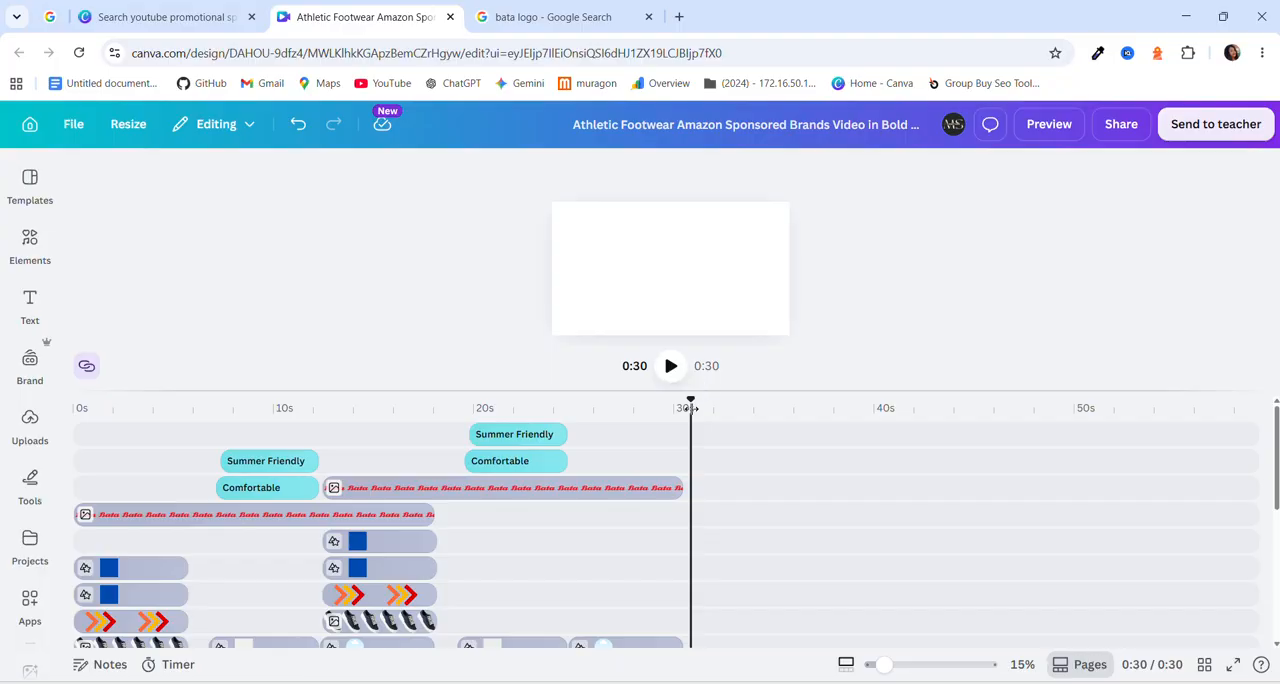
{"action": "key", "text": "ctrl+v"}
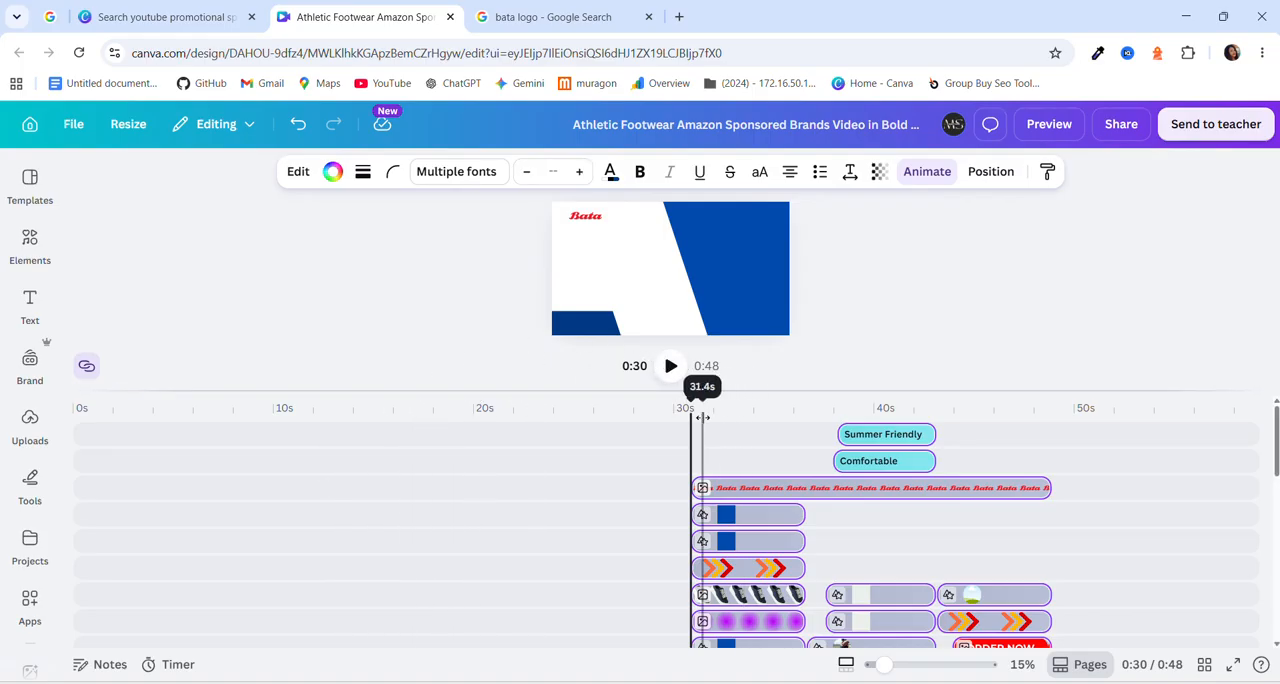
Return the playhead to 0.0 s and shift the third set of clips onto the tracks shared with the earlier sets.
{"action": "left_click_drag", "start_coordinate": [689, 398], "coordinate": [3, 432]}
{"action": "scroll", "coordinate": [414, 527], "scroll_direction": "down", "scroll_amount": 3}
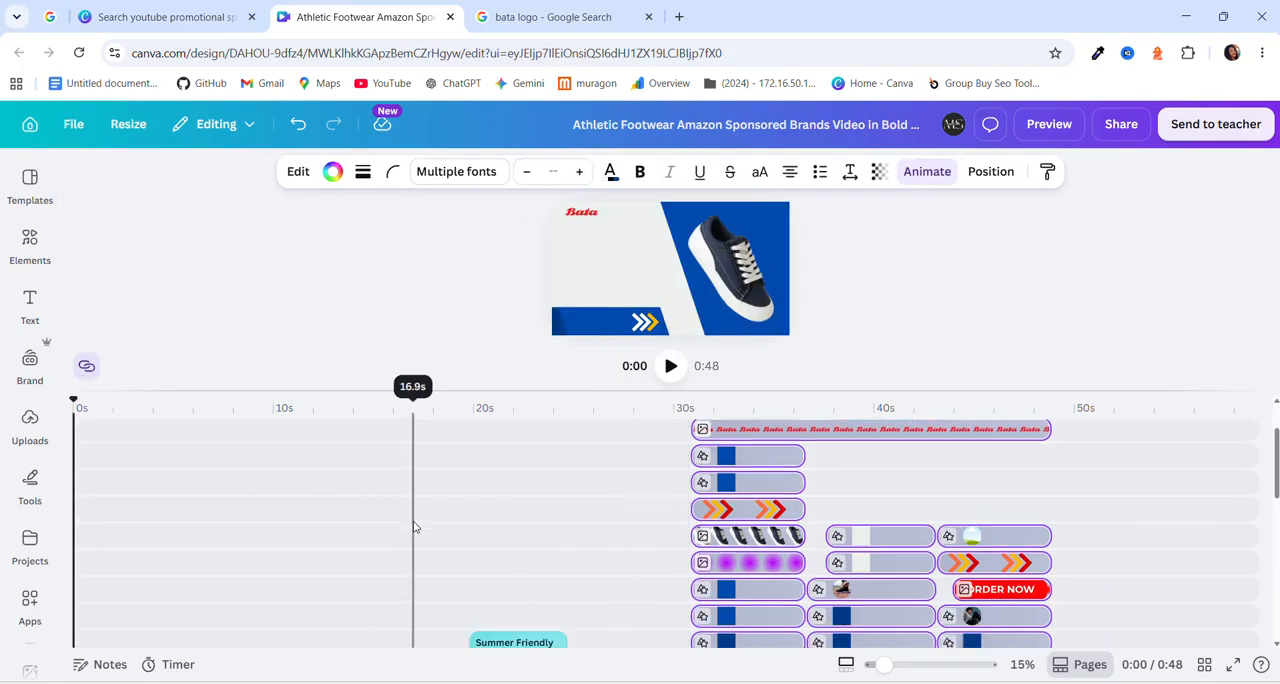
{"action": "scroll", "coordinate": [414, 527], "scroll_direction": "up", "scroll_amount": 3}
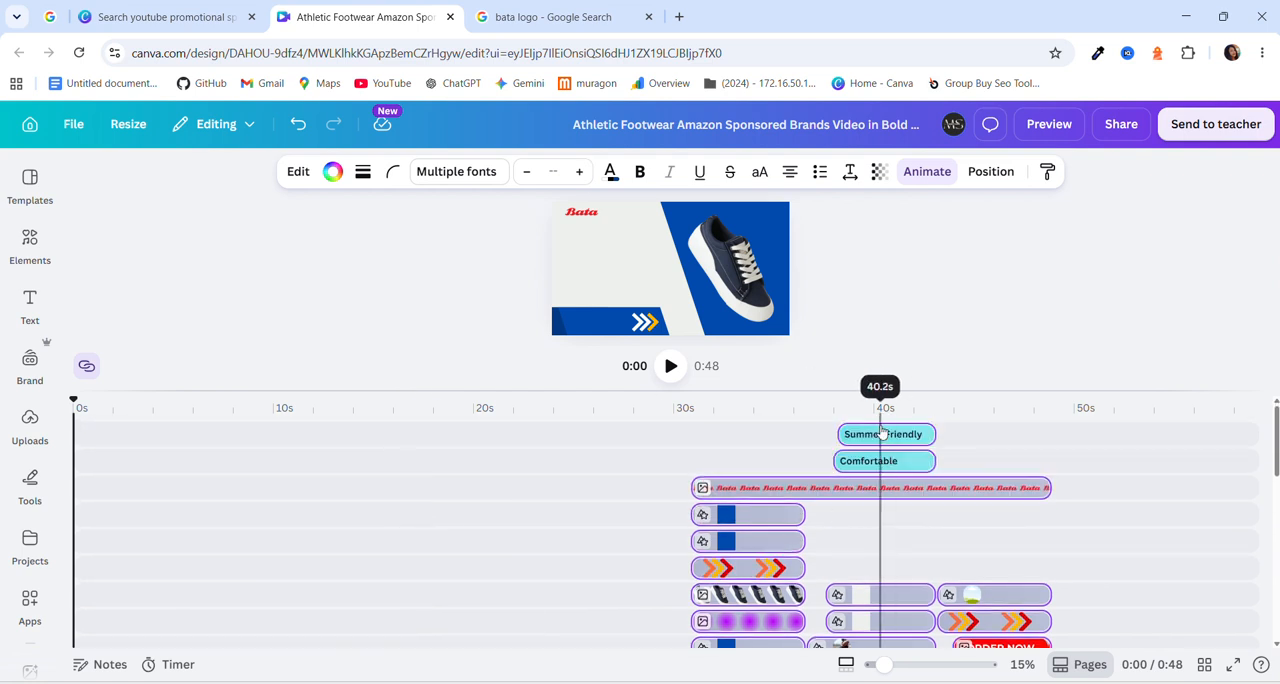
{"action": "left_click_drag", "start_coordinate": [893, 440], "coordinate": [894, 528]}
{"action": "scroll", "coordinate": [750, 515], "scroll_direction": "up", "scroll_amount": 3}
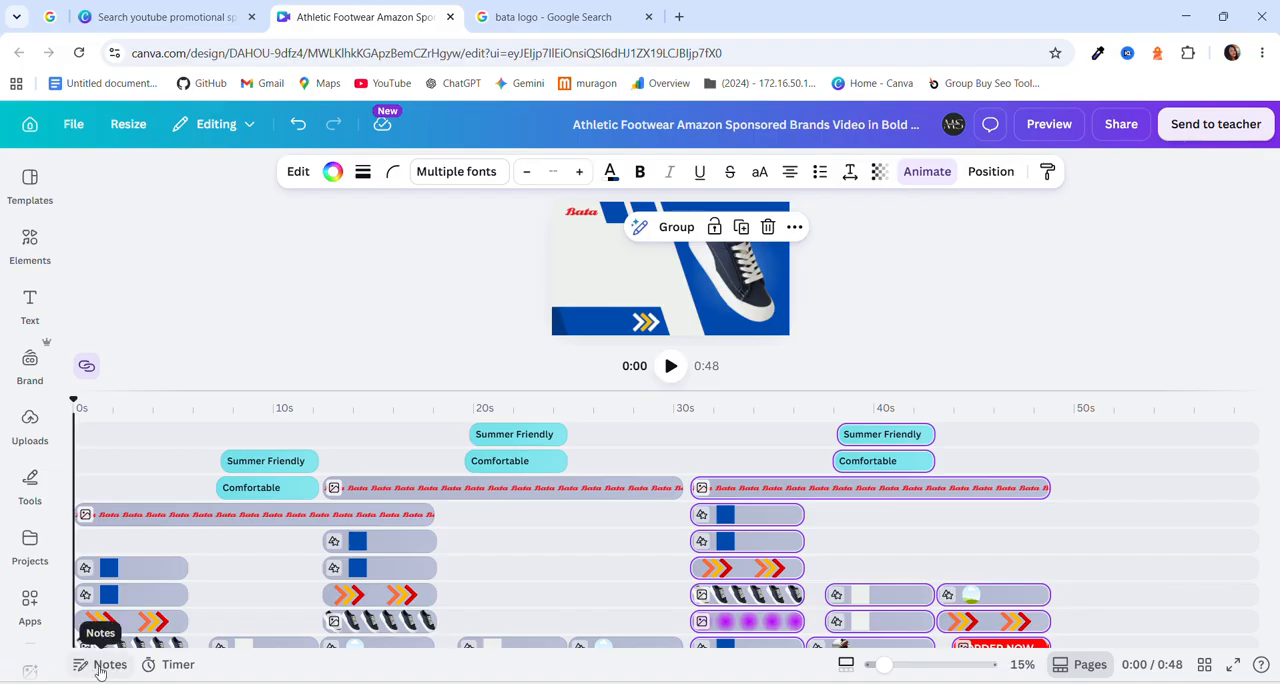
Add the Fields of Hope music track as the video's background audio.
{"action": "scroll", "coordinate": [120, 600], "scroll_direction": "down", "scroll_amount": 1}
{"action": "scroll", "coordinate": [38, 603], "scroll_direction": "down", "scroll_amount": 2}
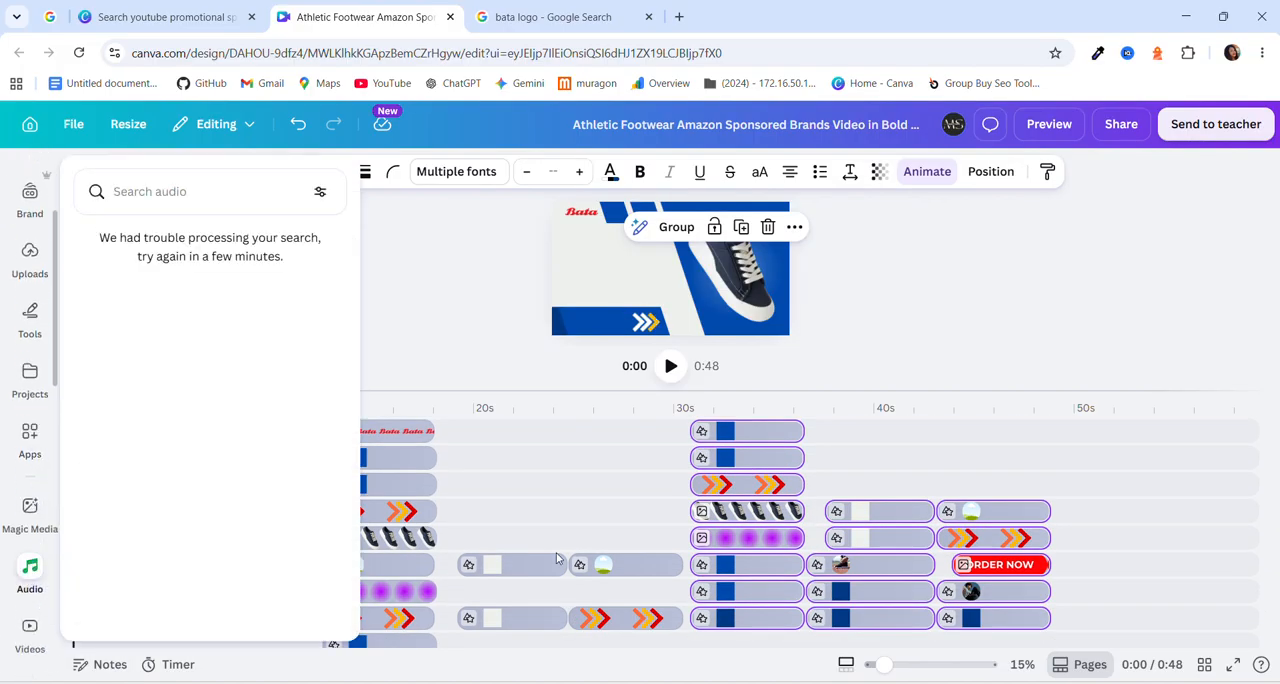
{"action": "scroll", "coordinate": [321, 577], "scroll_direction": "up", "scroll_amount": 1}
{"action": "scroll", "coordinate": [320, 577], "scroll_direction": "down", "scroll_amount": 2}
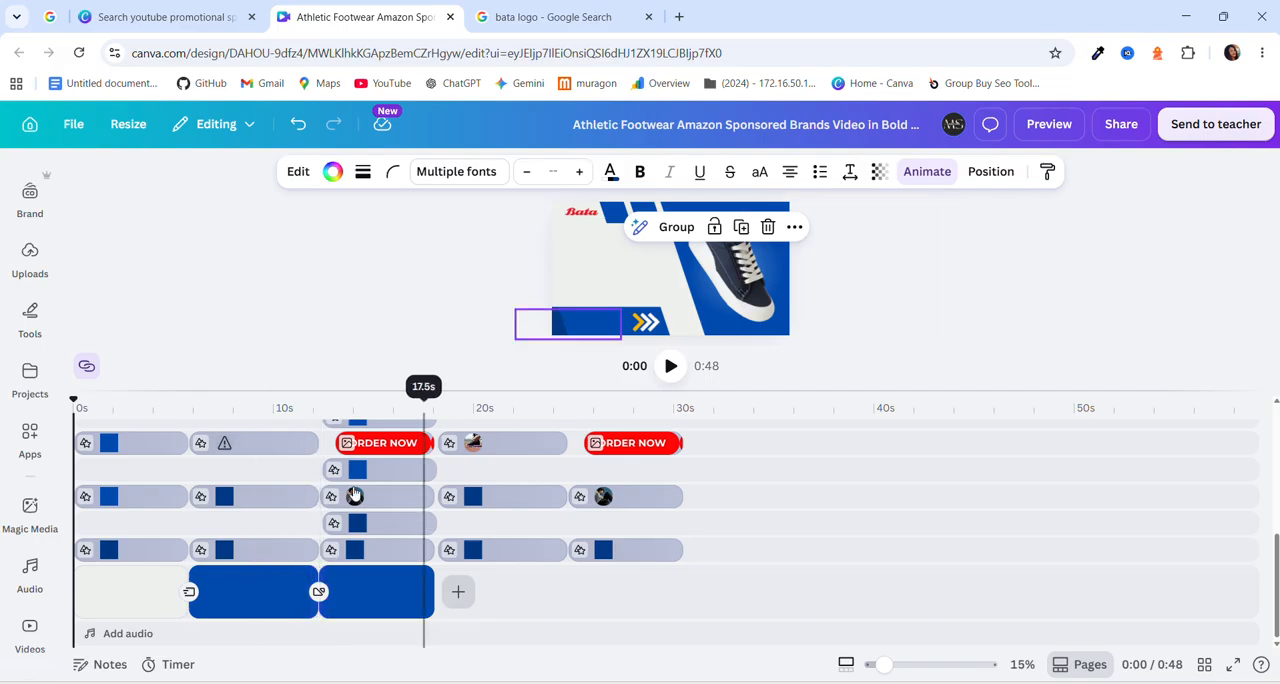
{"action": "scroll", "coordinate": [355, 487], "scroll_direction": "up", "scroll_amount": 1}
{"action": "scroll", "coordinate": [355, 487], "scroll_direction": "down", "scroll_amount": 3}
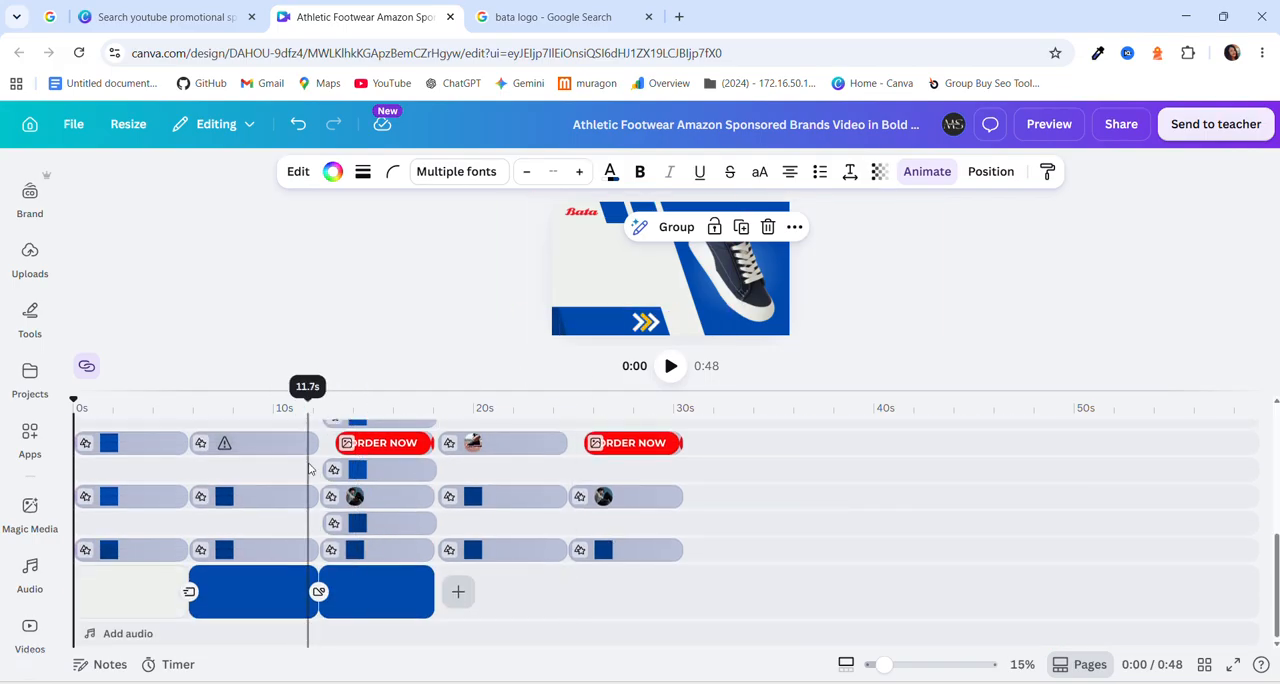
{"action": "left_click", "coordinate": [120, 633]}
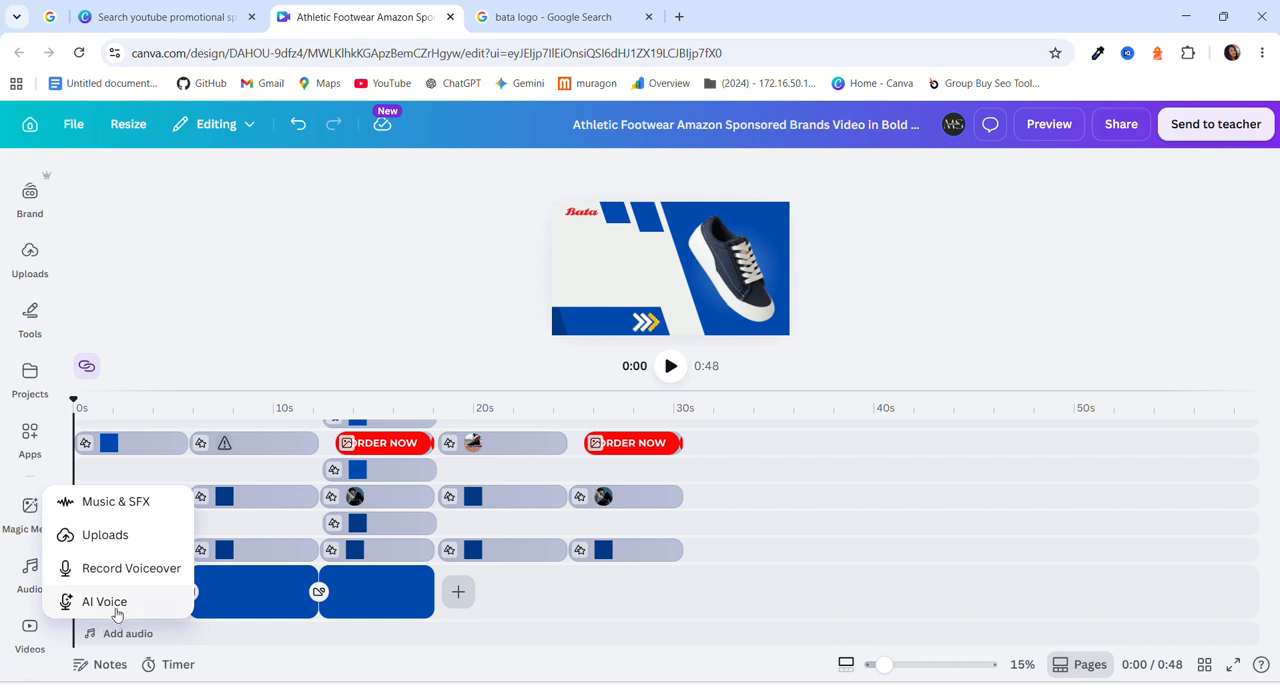
{"action": "left_click", "coordinate": [131, 508]}
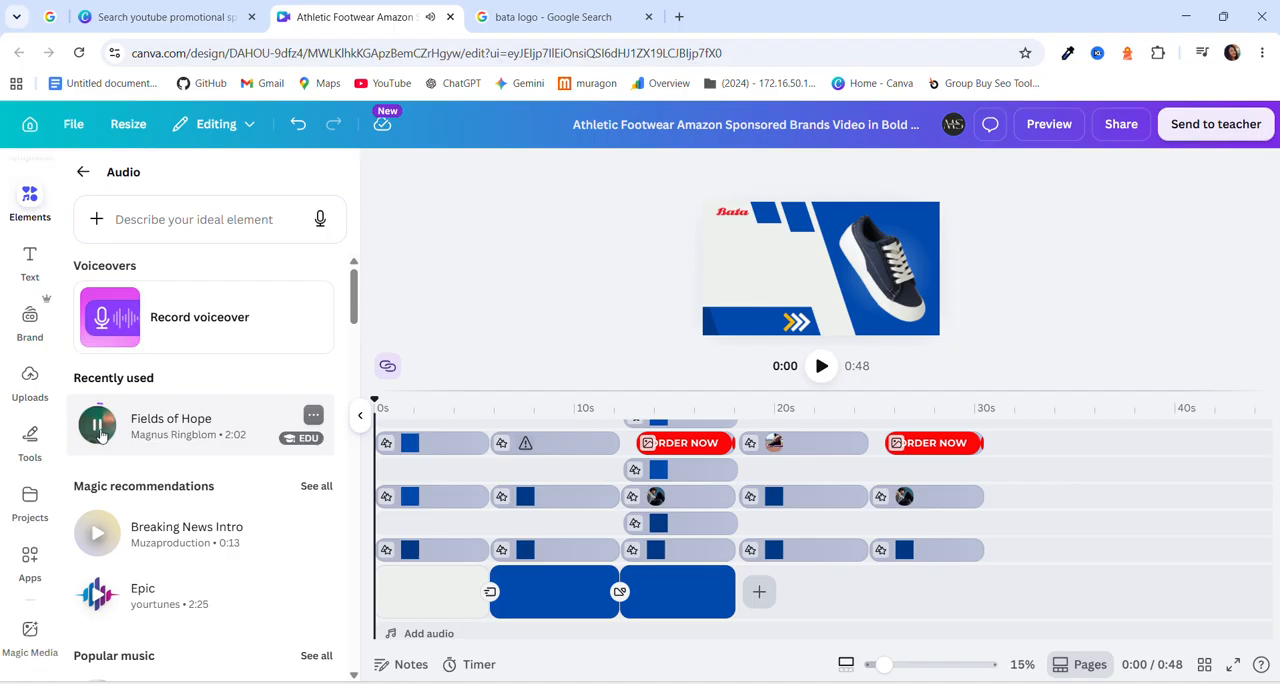
{"action": "left_click", "coordinate": [99, 433]}
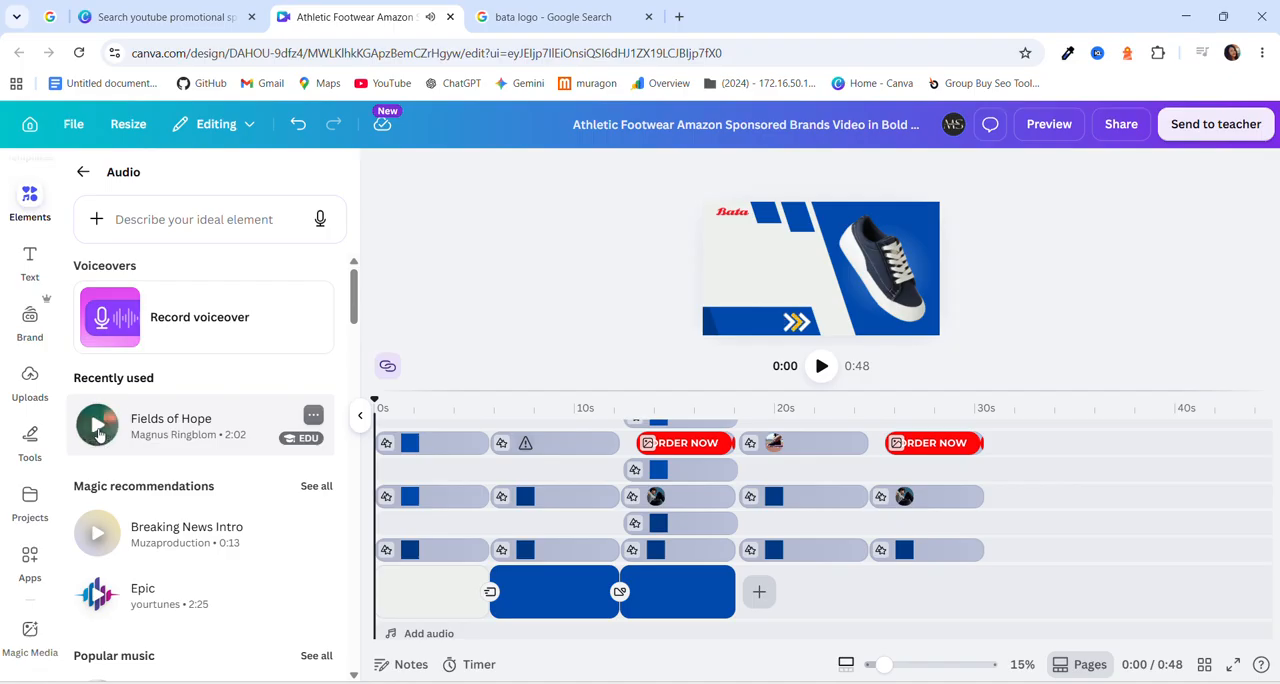
{"action": "left_click", "coordinate": [170, 424]}
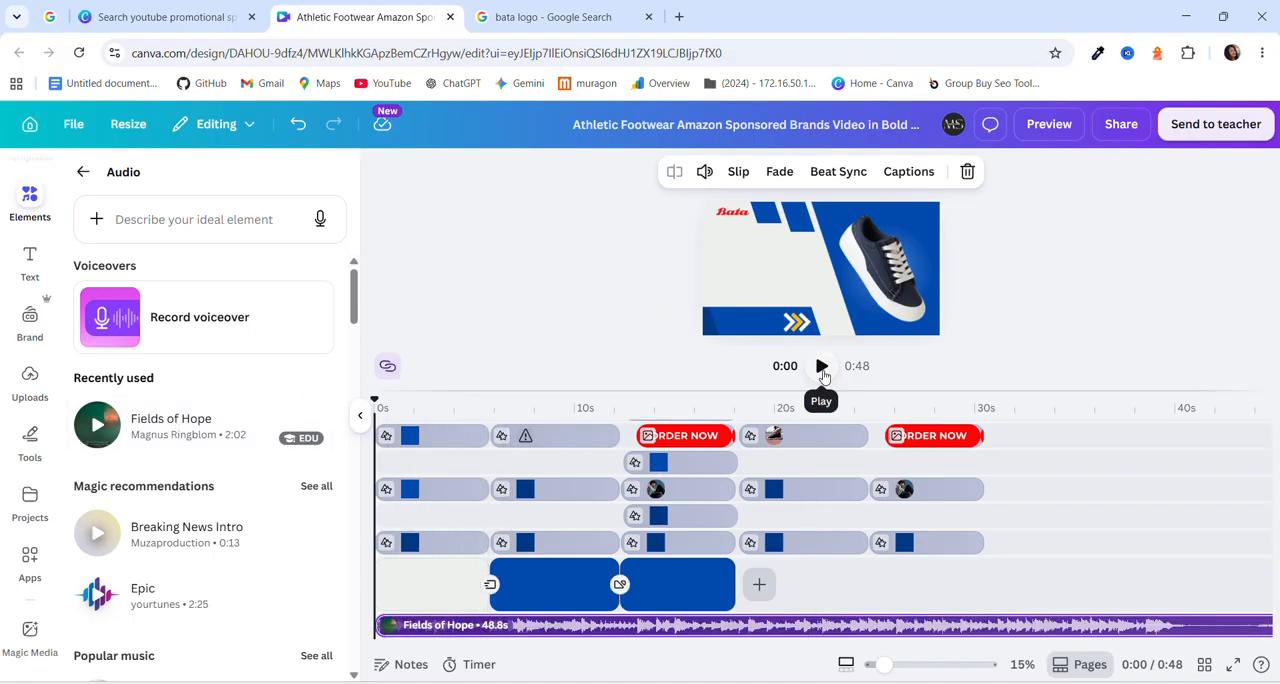
Briefly play the opening with the new music, close the audio library and reset the playhead to the start.
{"action": "left_click", "coordinate": [822, 368]}
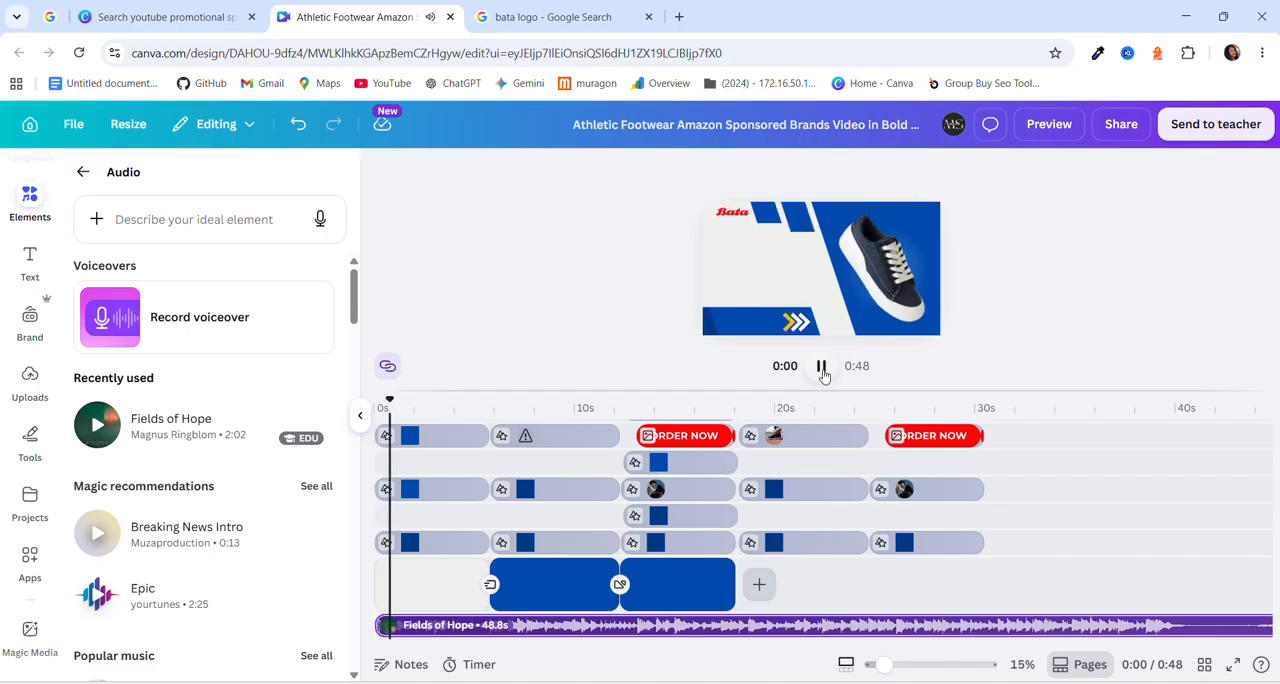
{"action": "left_click", "coordinate": [822, 368]}
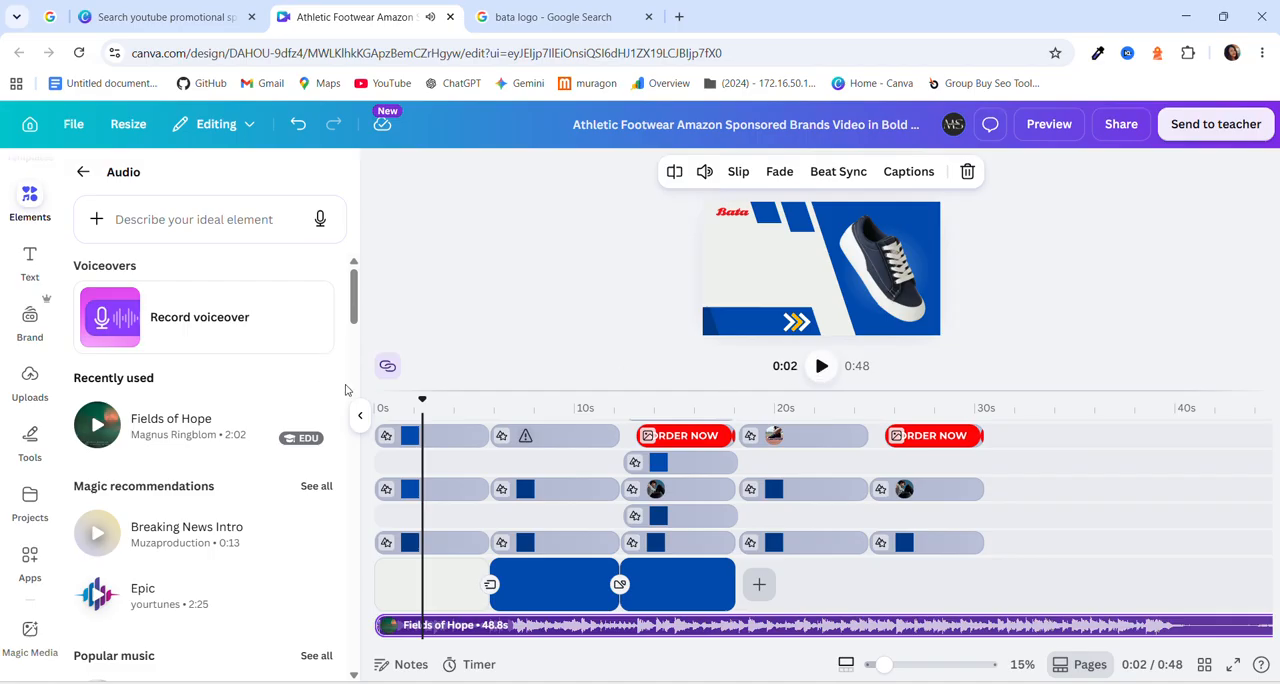
{"action": "left_click", "coordinate": [360, 415]}
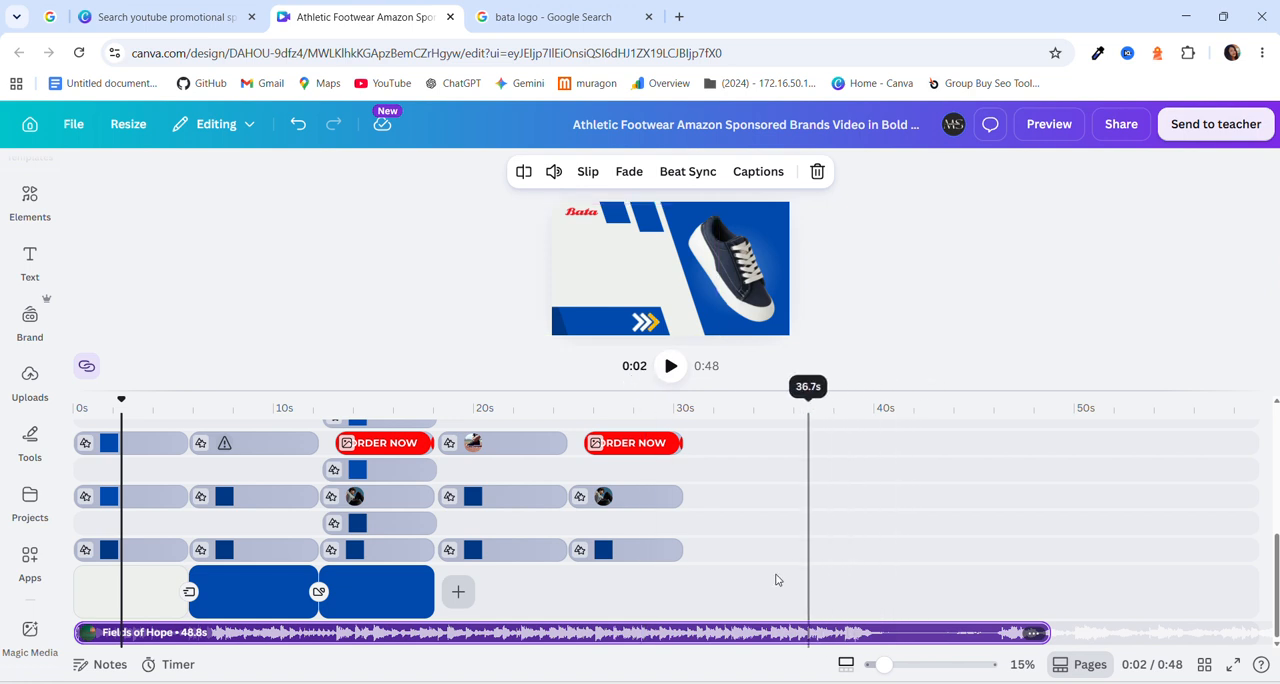
{"action": "left_click_drag", "start_coordinate": [121, 407], "coordinate": [68, 428]}
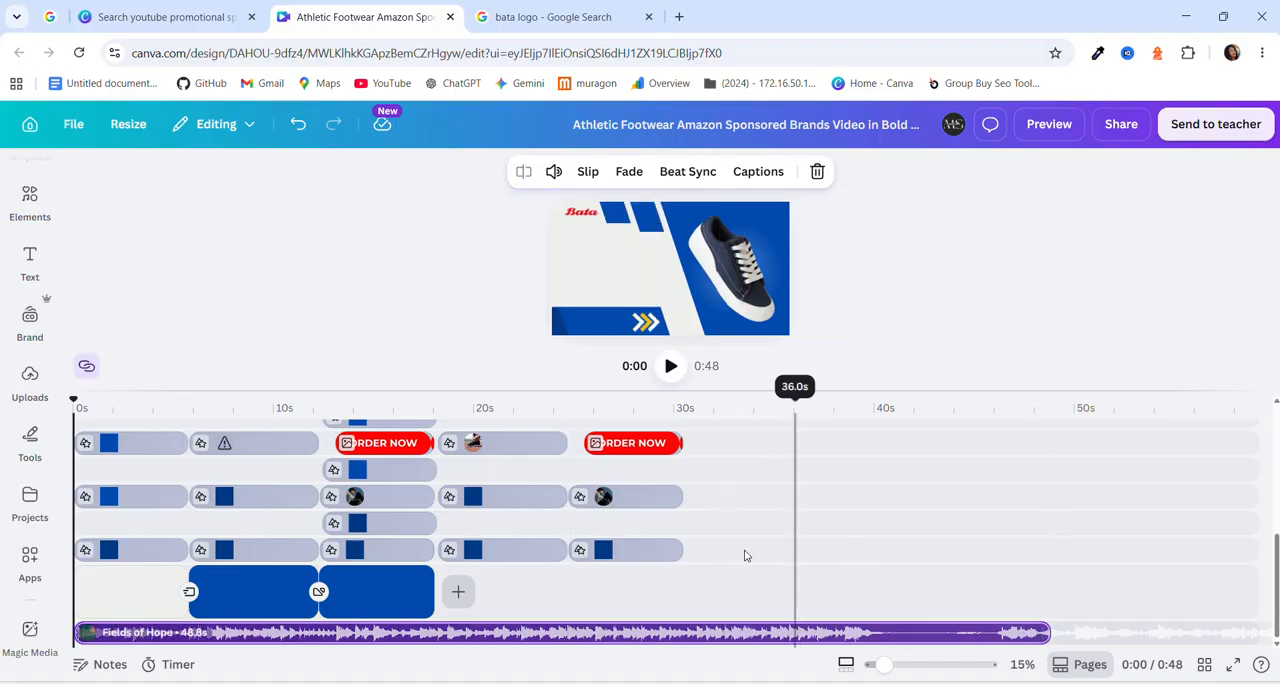
Check the clips and music across all timeline tracks, and enlarge the video preview by shrinking the timeline area.
{"action": "scroll", "coordinate": [470, 480], "scroll_direction": "up", "scroll_amount": 5}
{"action": "scroll", "coordinate": [473, 480], "scroll_direction": "down", "scroll_amount": 3}
{"action": "scroll", "coordinate": [823, 566], "scroll_direction": "down", "scroll_amount": 2}
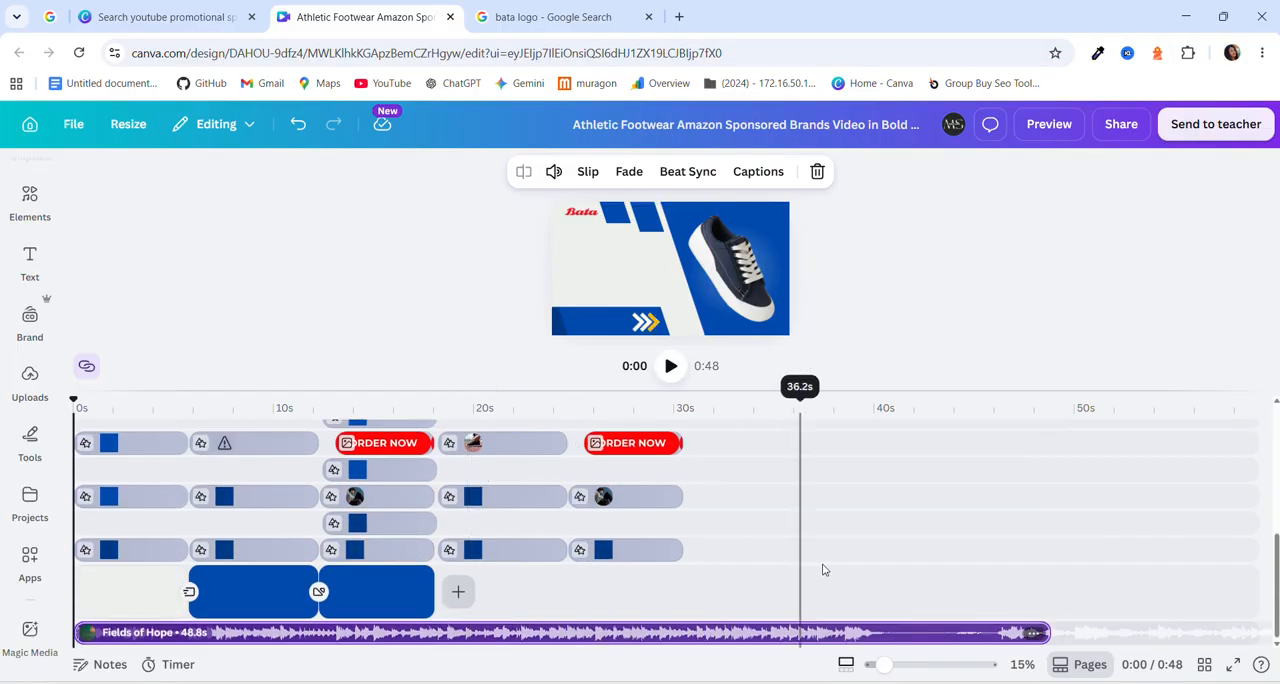
{"action": "scroll", "coordinate": [823, 570], "scroll_direction": "up", "scroll_amount": 8}
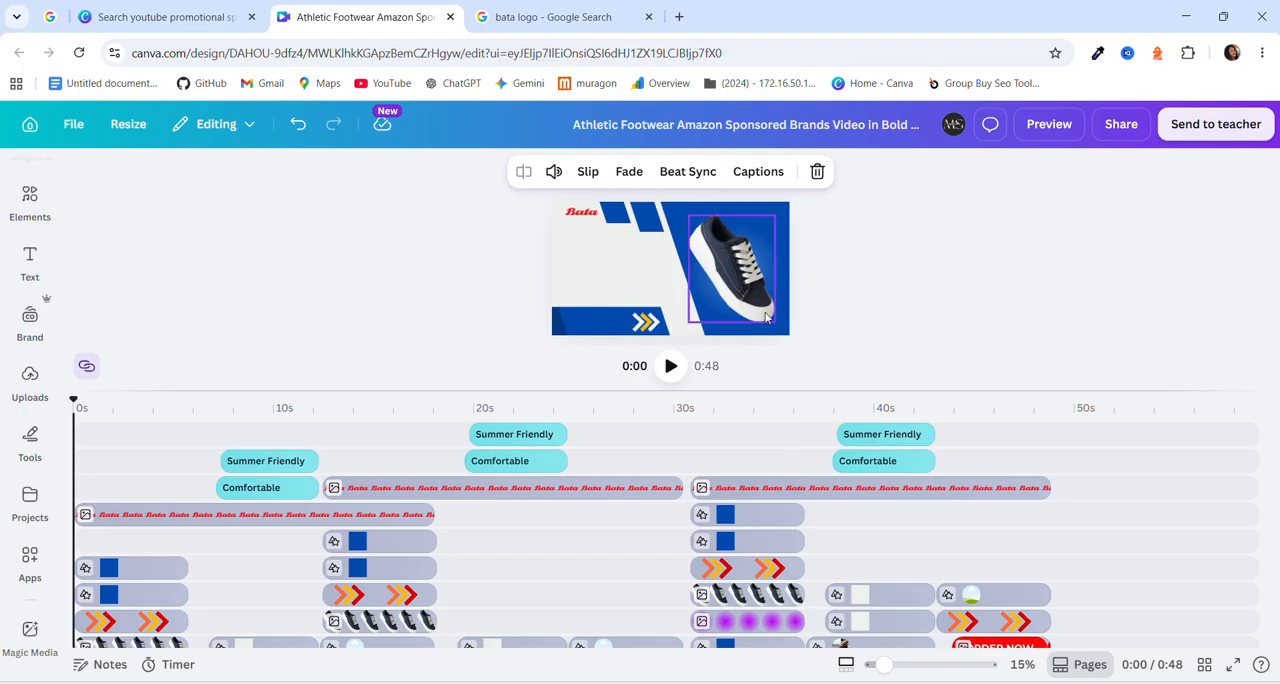
{"action": "left_click_drag", "start_coordinate": [592, 388], "coordinate": [576, 514]}
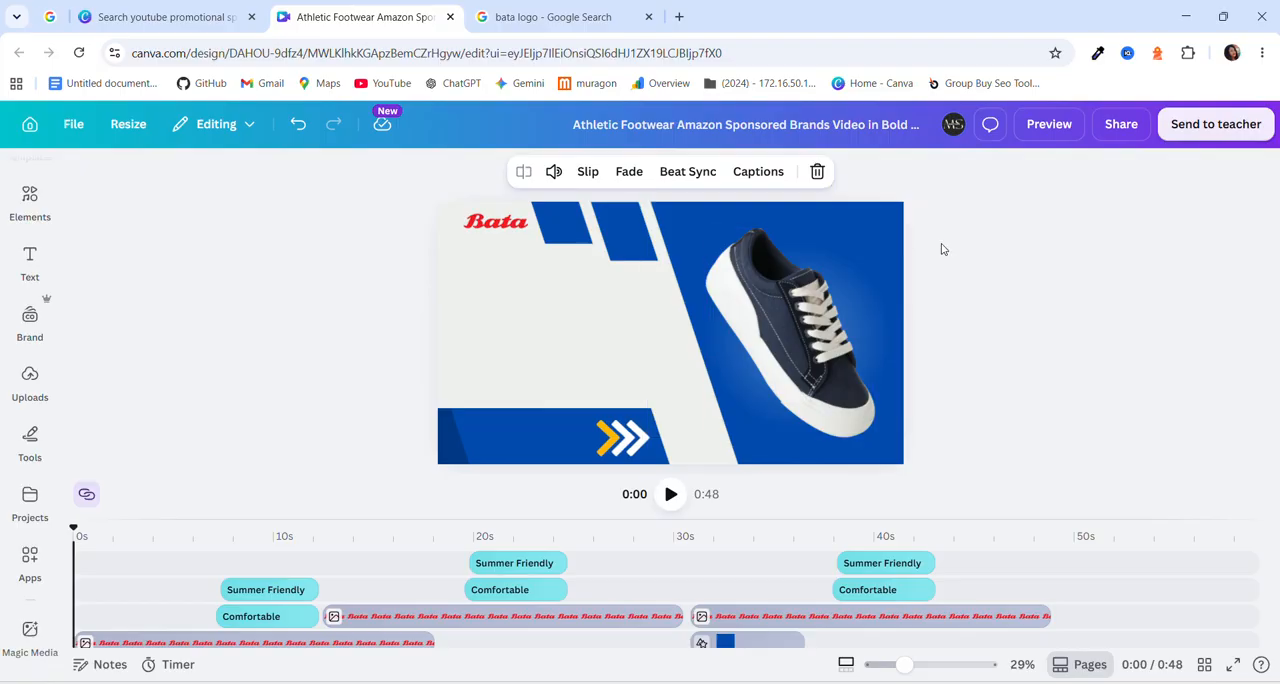
Export the finished design as an MP4 video at 4K (UHD) quality.
{"action": "left_click", "coordinate": [1121, 125]}
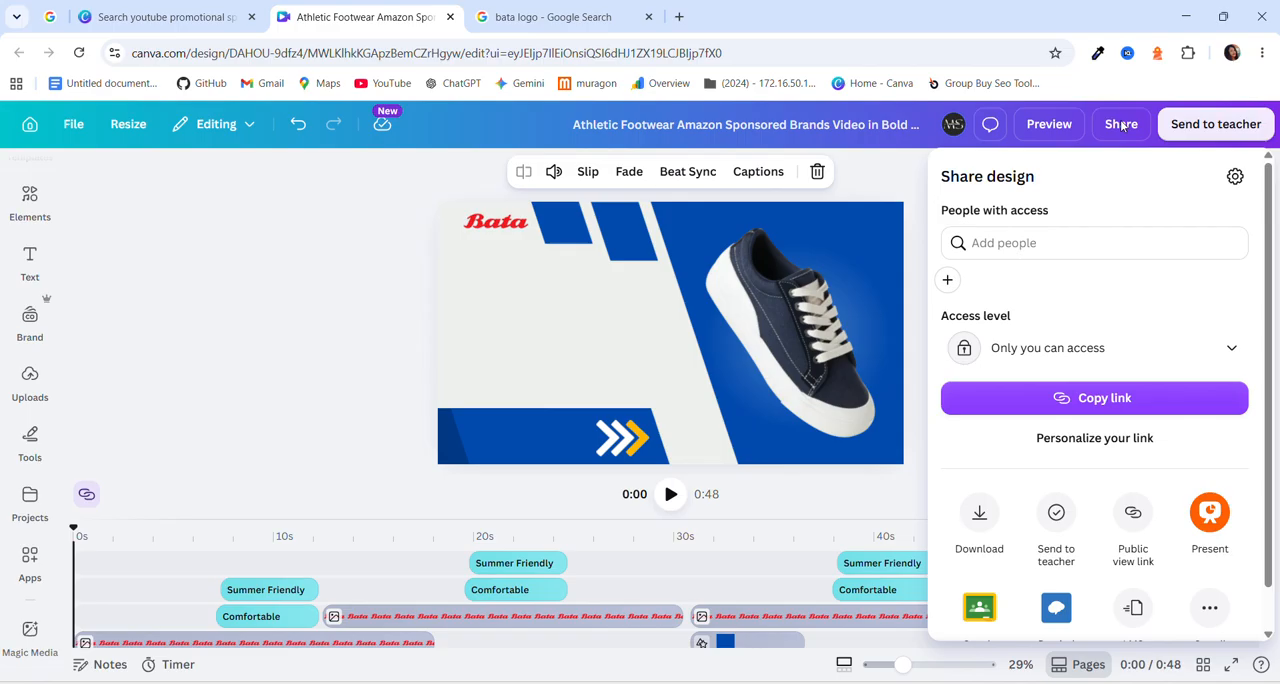
{"action": "left_click", "coordinate": [980, 518]}
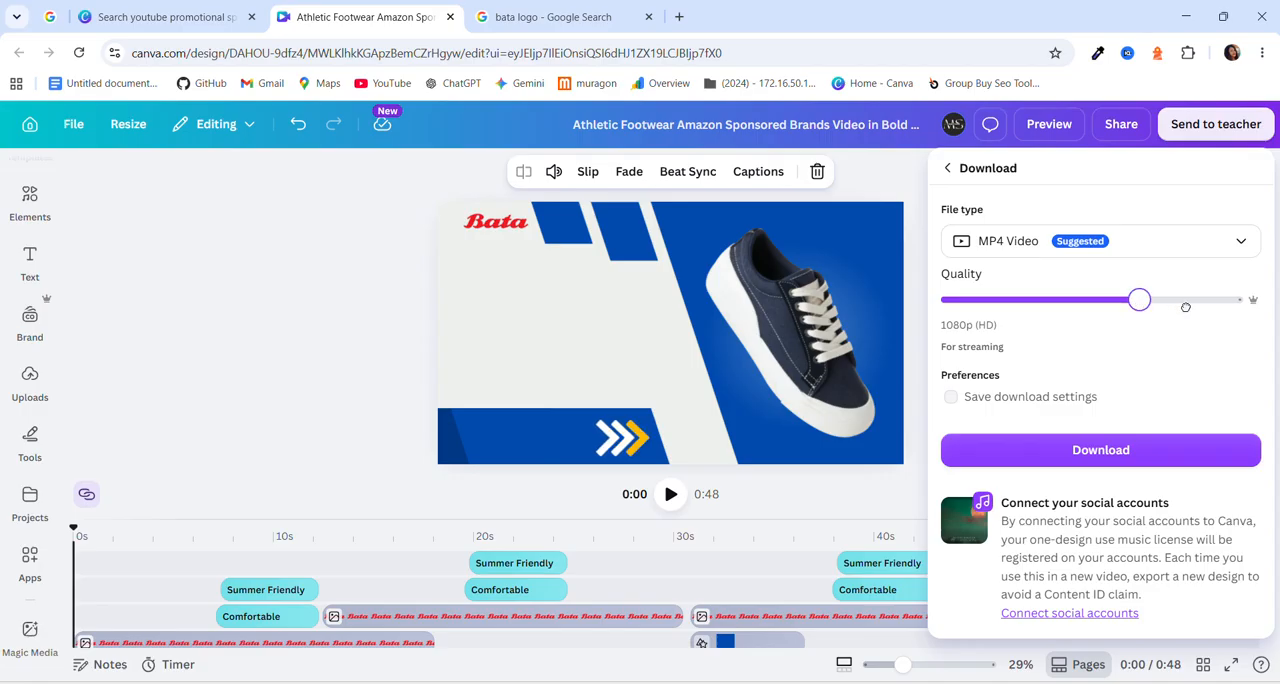
{"action": "left_click", "coordinate": [1238, 304]}
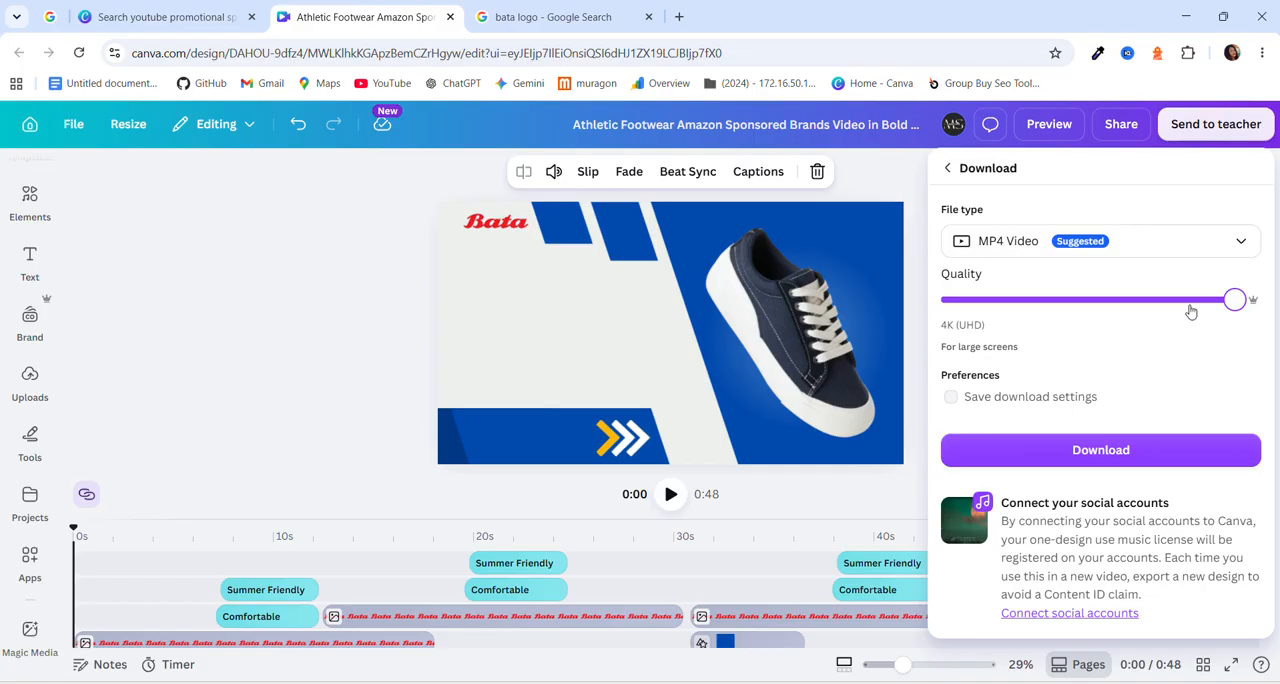
{"action": "left_click", "coordinate": [1080, 452]}
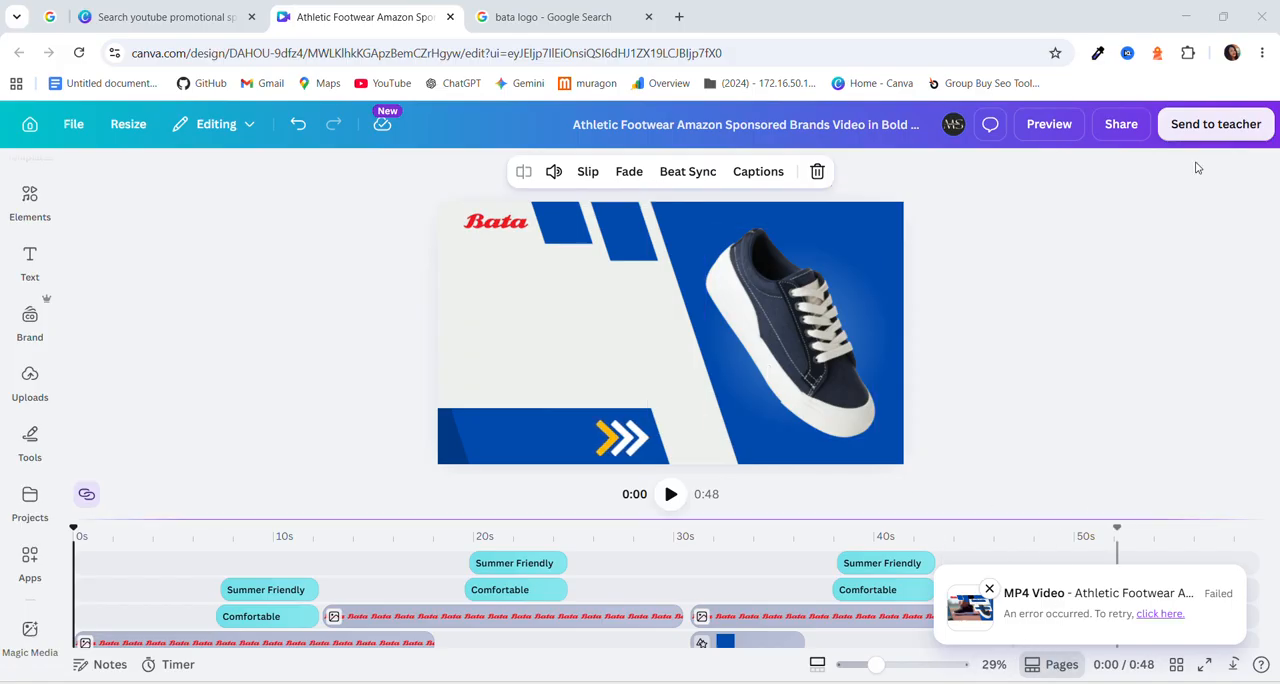
Open the computer's Downloads folder to look for the export, switch back to Canva and retry the MP4 download.
{"action": "left_click", "coordinate": [1184, 12]}
{"action": "left_click", "coordinate": [1184, 12]}
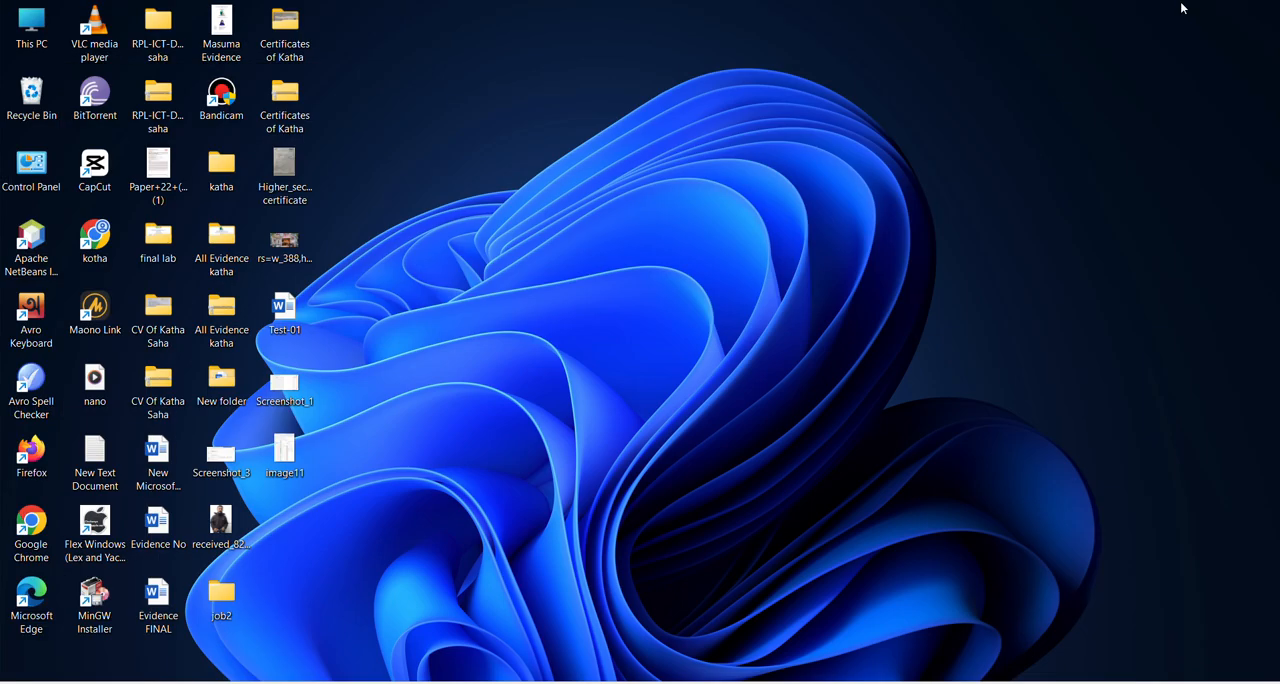
{"action": "double_click", "coordinate": [28, 35]}
{"action": "left_click", "coordinate": [70, 260]}
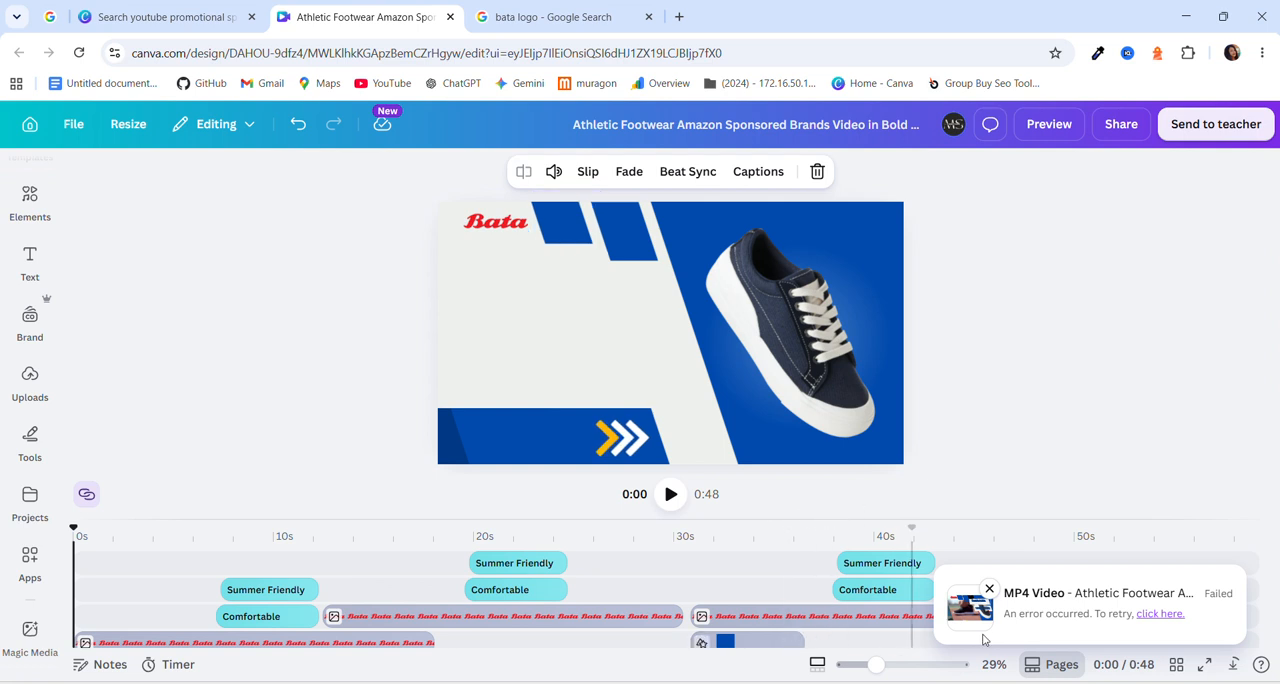
{"action": "left_click", "coordinate": [1141, 617]}
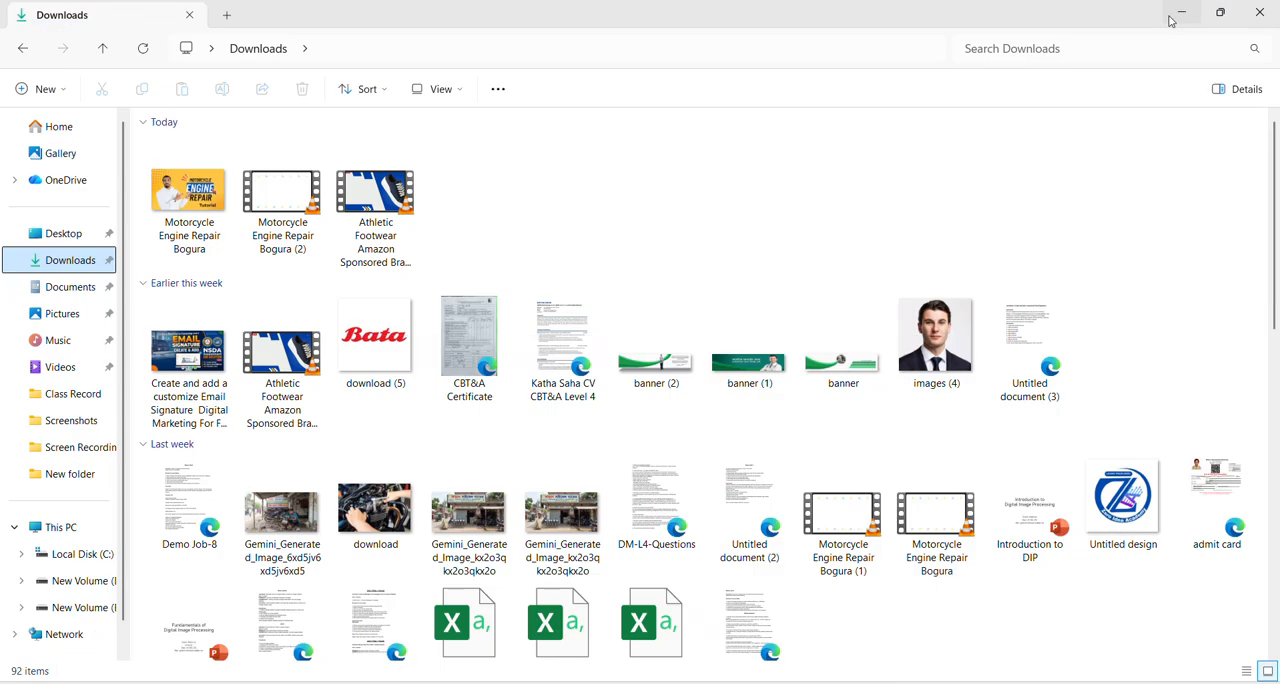
Switch to the Downloads folder, refresh it, play the newest Athletic Footwear video in VLC and pause it after a few seconds.
{"action": "left_click", "coordinate": [1185, 17]}
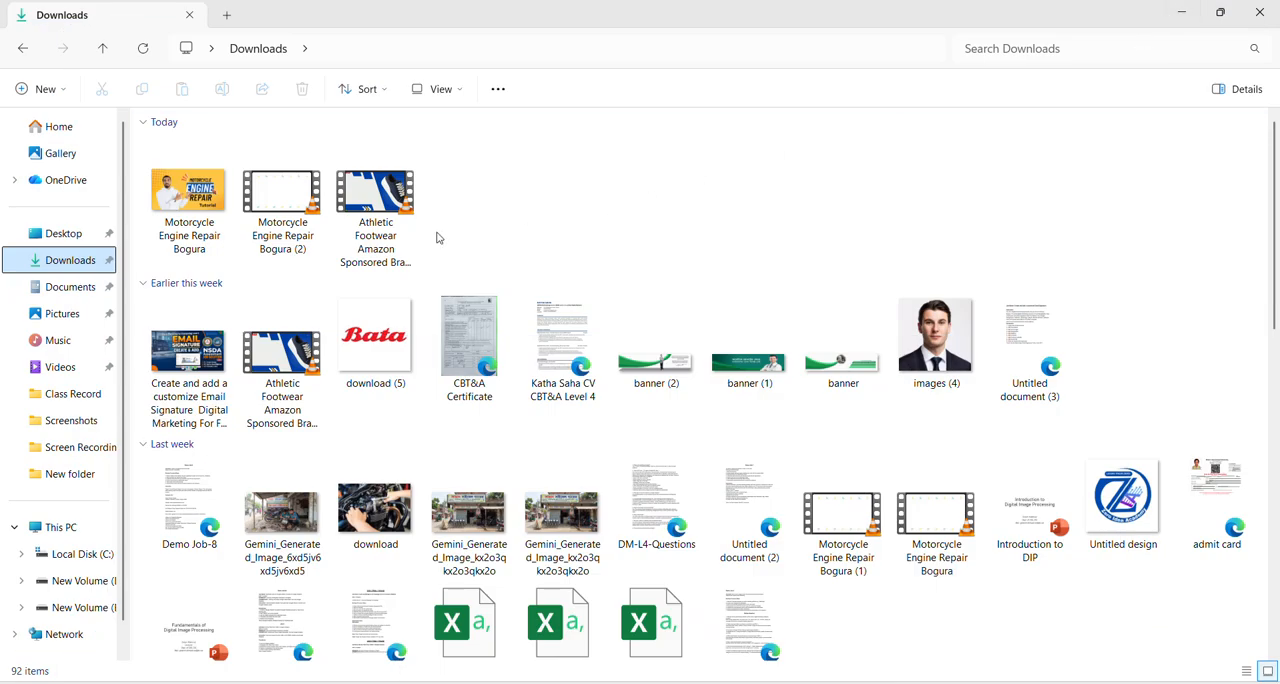
{"action": "left_click", "coordinate": [139, 49]}
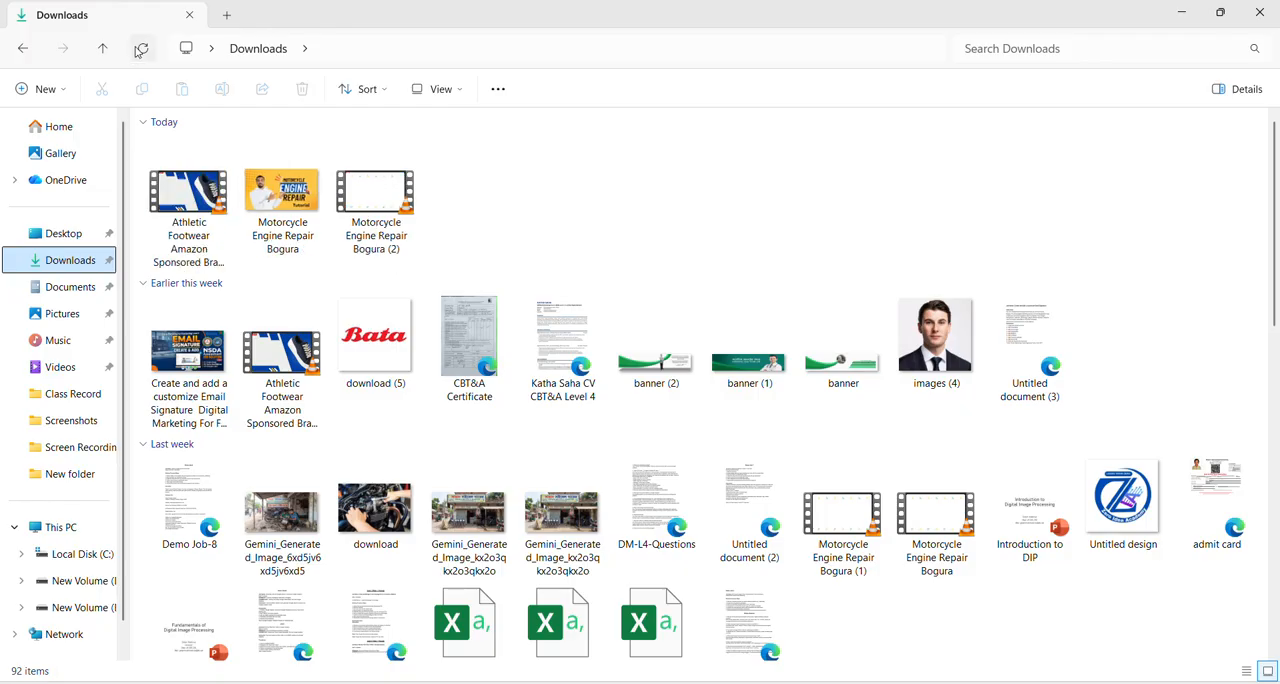
{"action": "left_click", "coordinate": [186, 227]}
{"action": "double_click", "coordinate": [186, 227]}
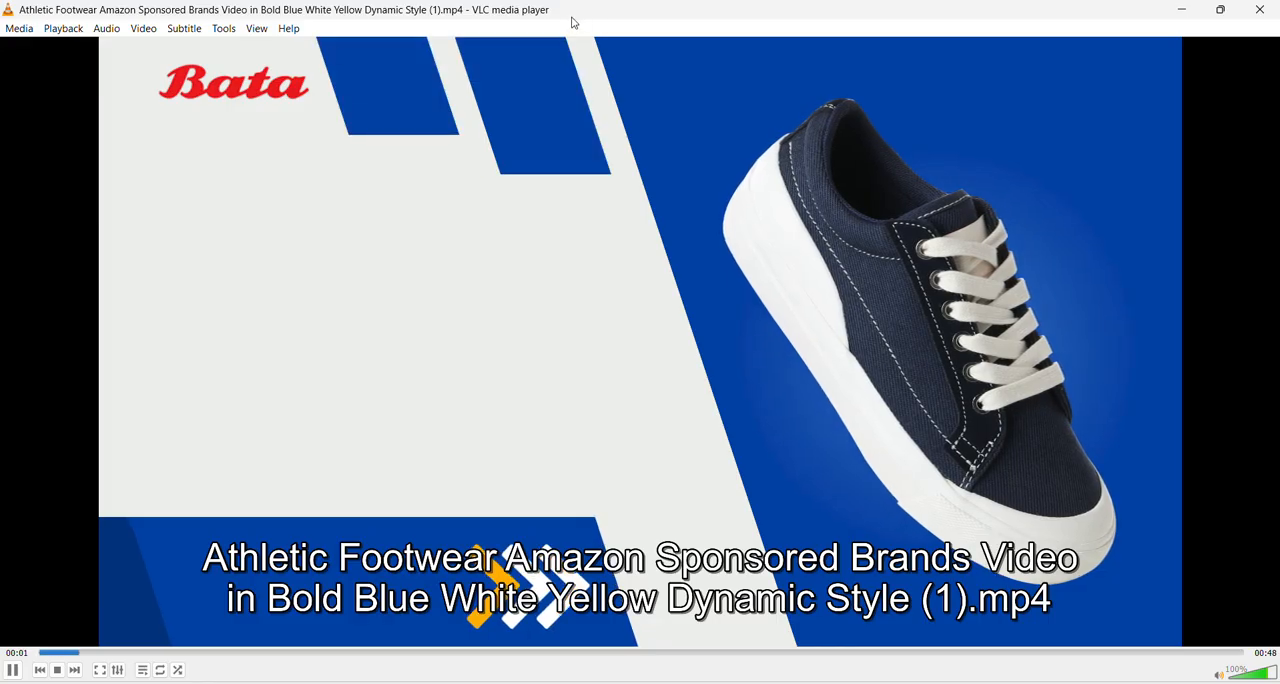
{"action": "key", "text": "space"}
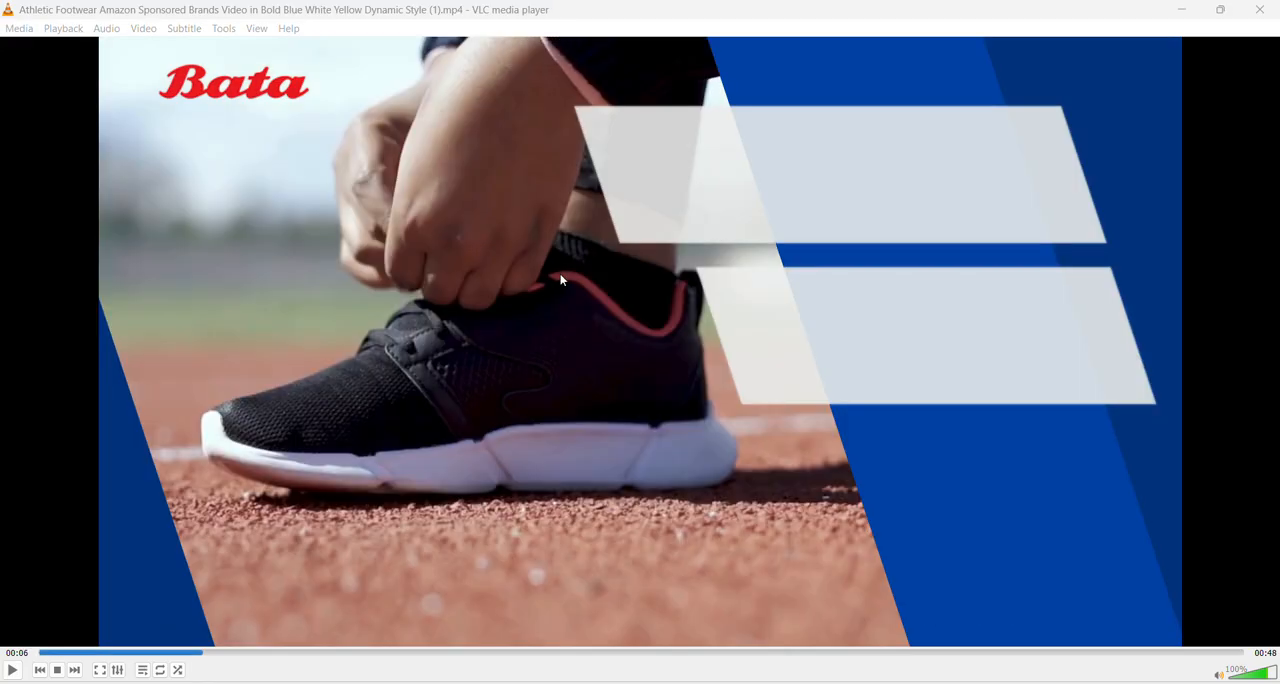